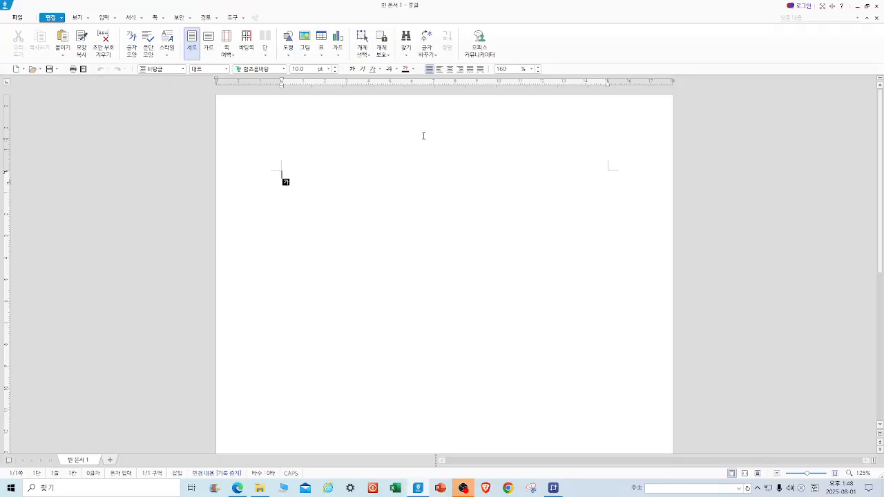
Insert a table with 5 rows and 7 columns.
left_click(324, 39)
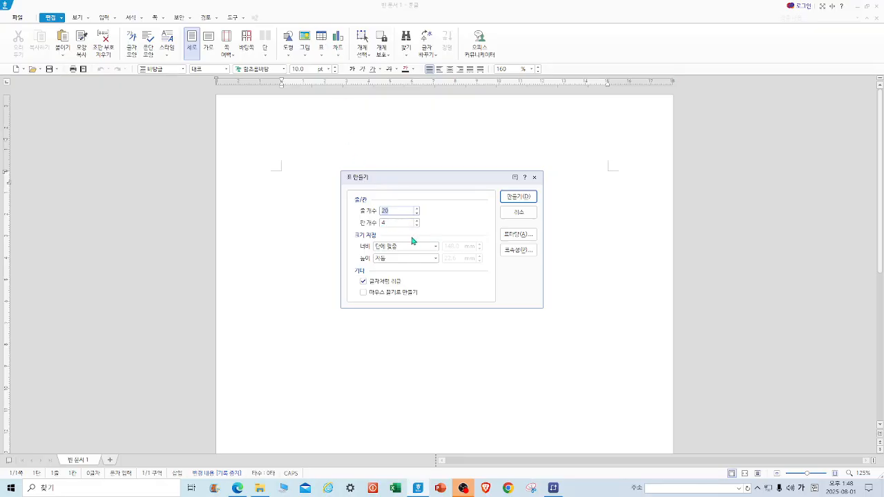
type("5")
key("Tab")
type("7")
left_click(517, 196)
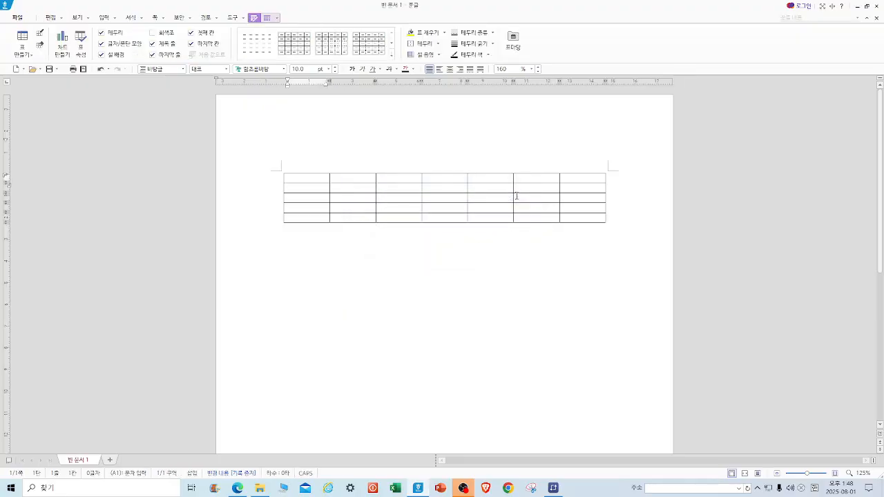
Increase the height of all table rows.
left_click_drag(301, 179, 582, 219)
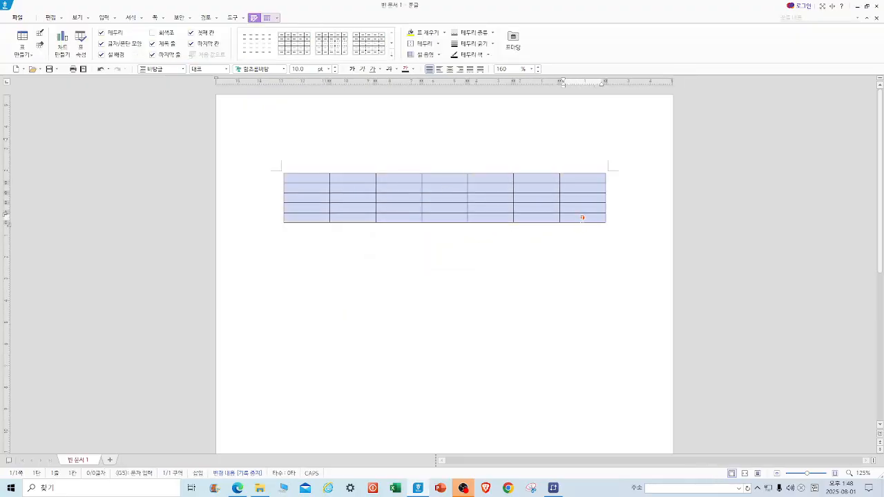
key("ctrl+Down")
key("ctrl+Down")
key("ctrl+Down")
key("ctrl+Down")
key("ctrl+Down")
key("ctrl+Down")
key("ctrl+Down")
key("ctrl+Down")
key("ctrl+Down")
key("ctrl+Down")
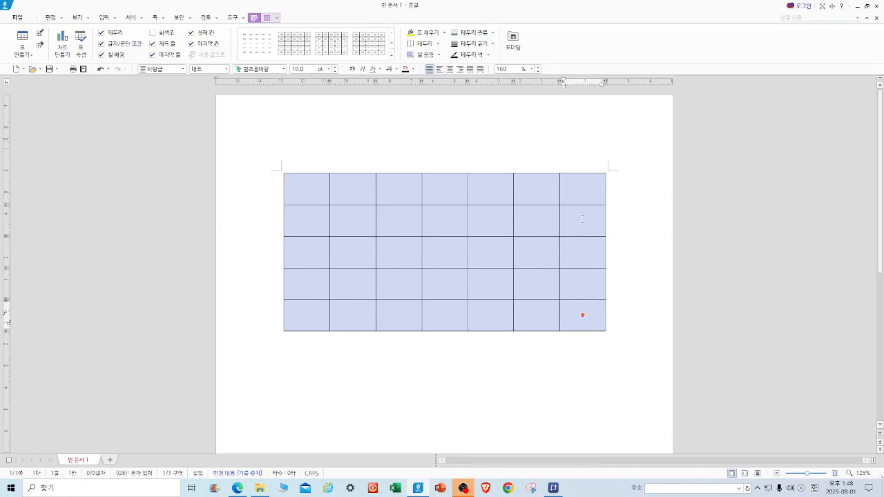
Toggle the table's treat-as-character position option in its object properties.
left_click(283, 189)
right_click(298, 194)
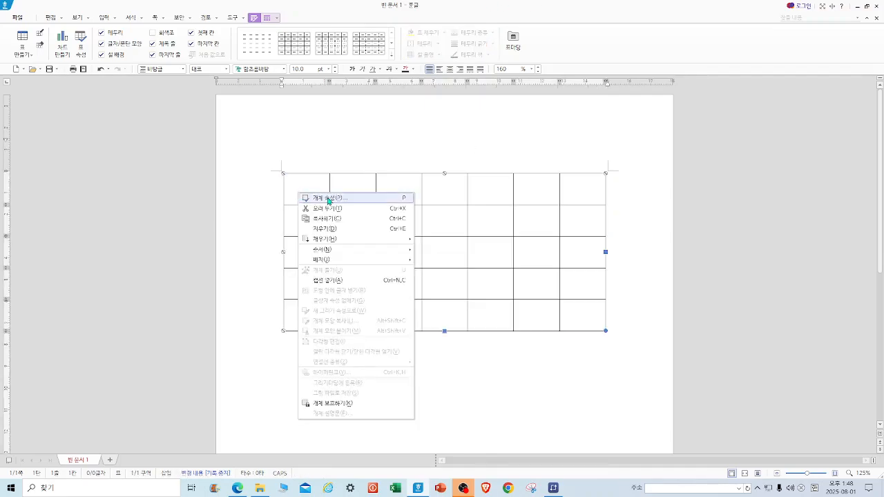
left_click(328, 198)
left_click(343, 193)
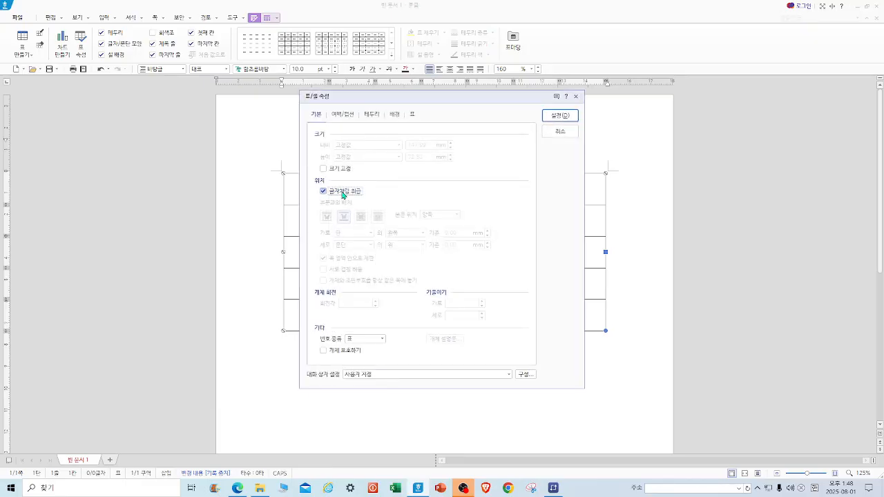
left_click(566, 115)
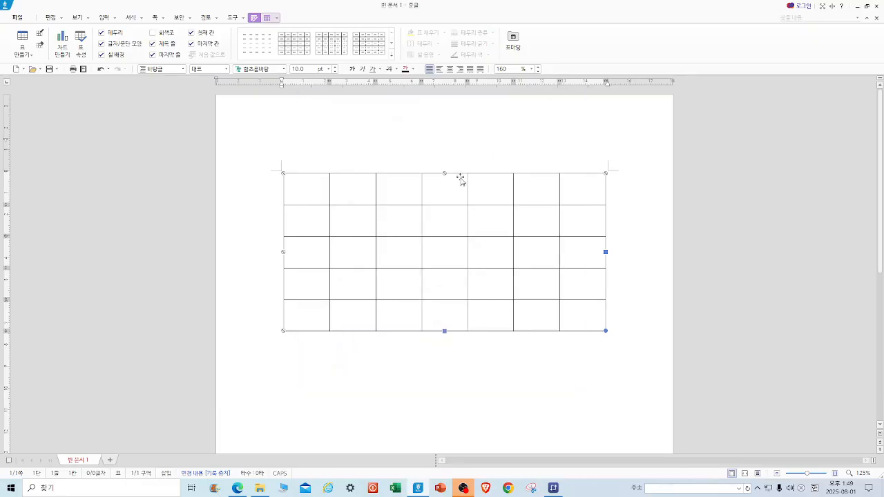
Move the table down and type the title 2025년 8월 달력 above it.
left_click_drag(400, 191, 397, 230)
left_click(412, 184)
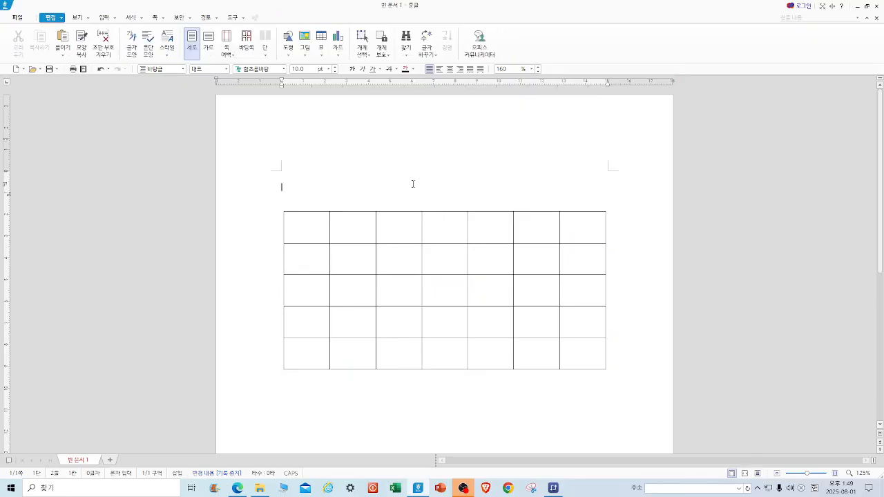
type("2025년 8월")
type(" 일")
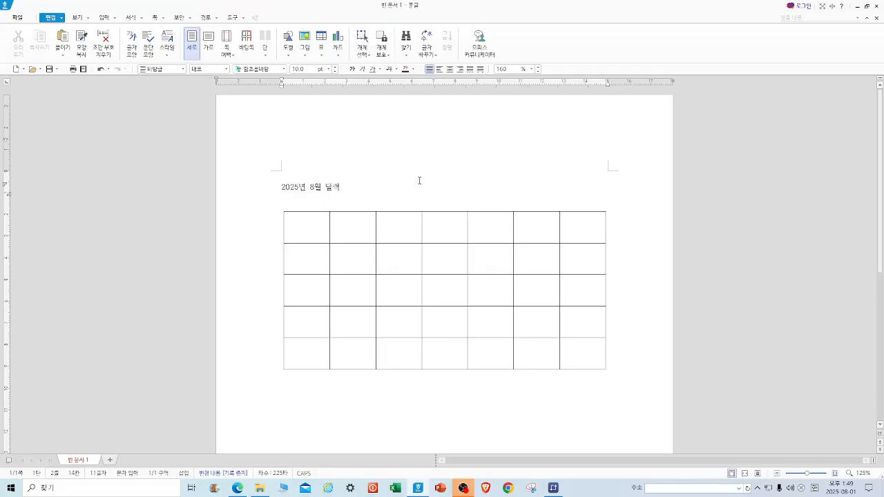
Center the title and set its font size to 24 pt.
left_click_drag(392, 198, 255, 191)
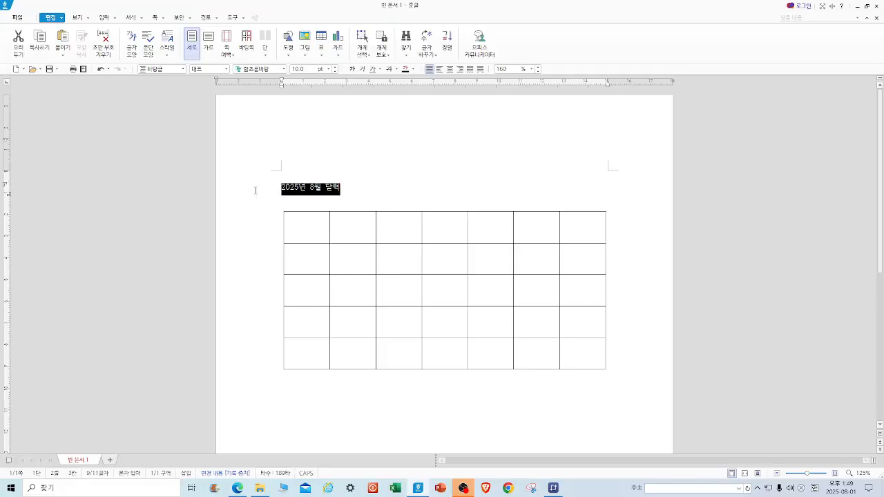
left_click(449, 69)
left_click(329, 70)
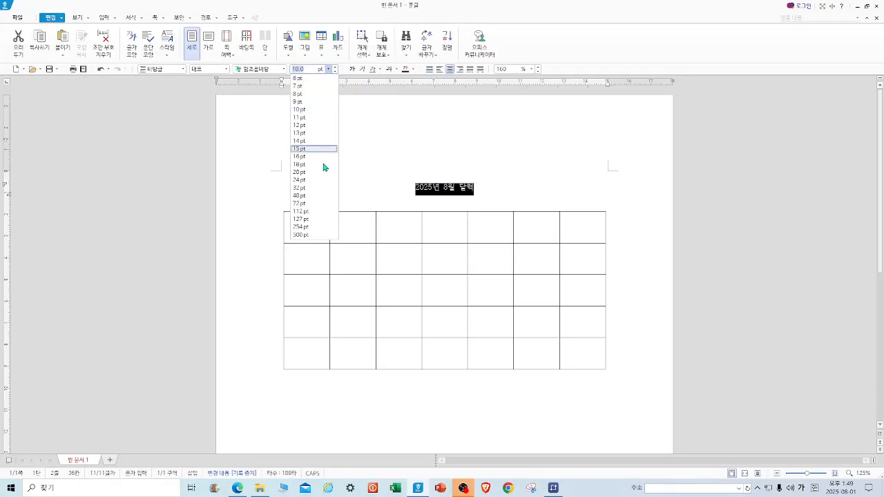
left_click(315, 182)
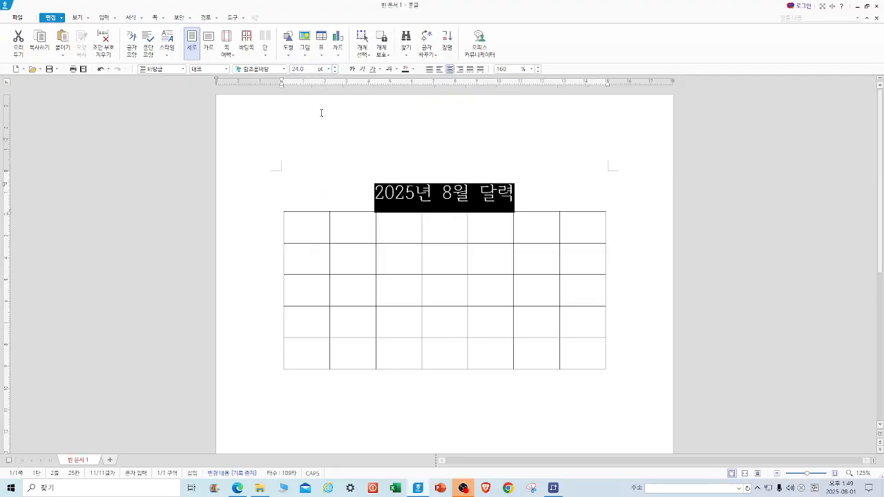
left_click(471, 152)
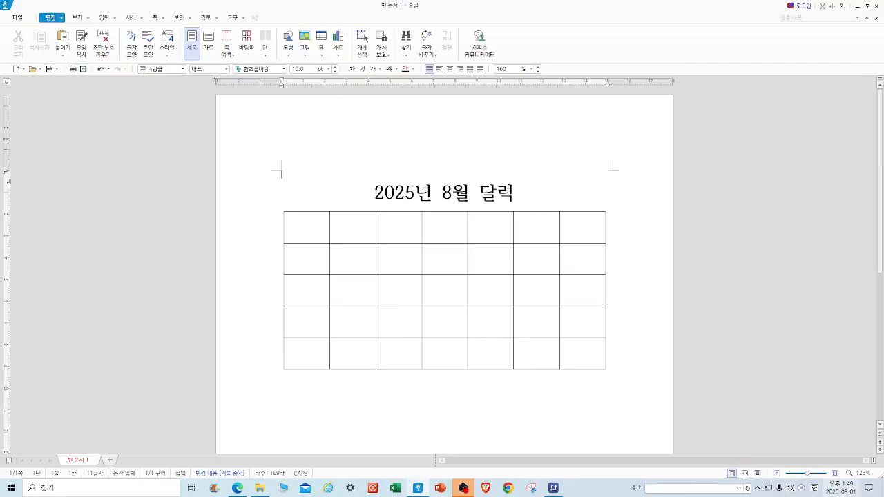
Fill the first row with the weekday headers 일, 월, 화, 수, 목, 금, 토, auto-filling after 일 and 월.
left_click(837, 493)
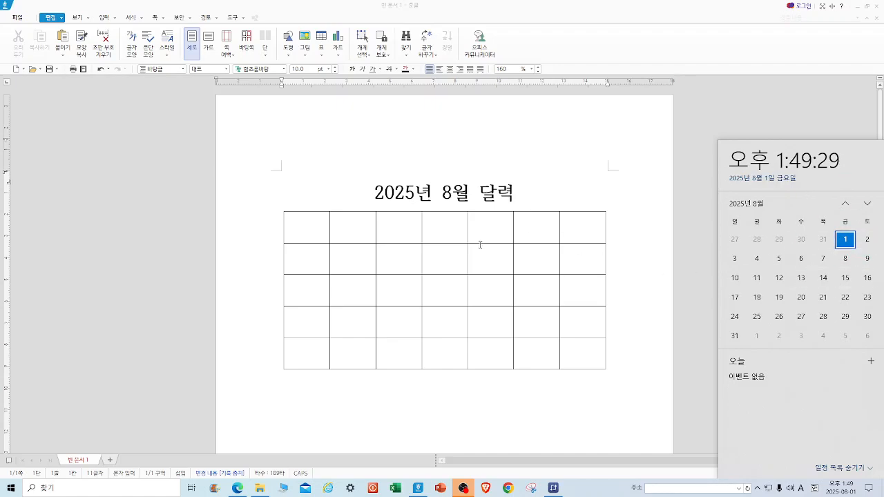
left_click(311, 227)
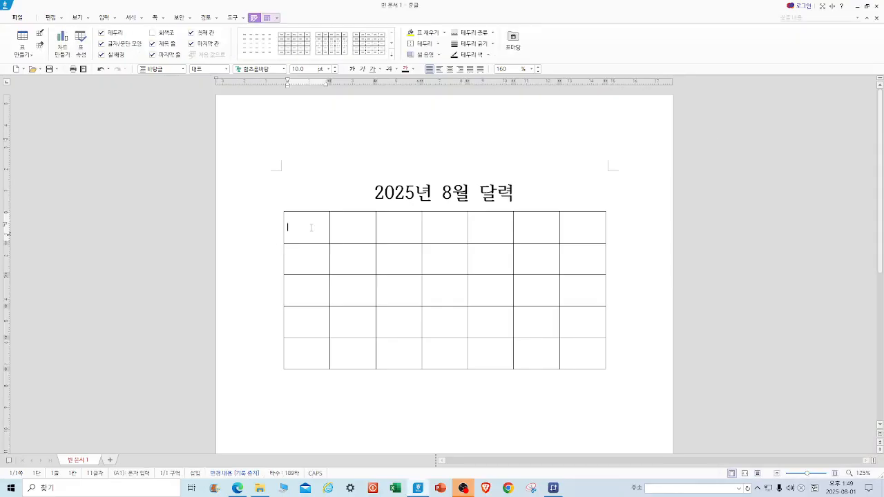
type("이")
key("Tab")
type("월")
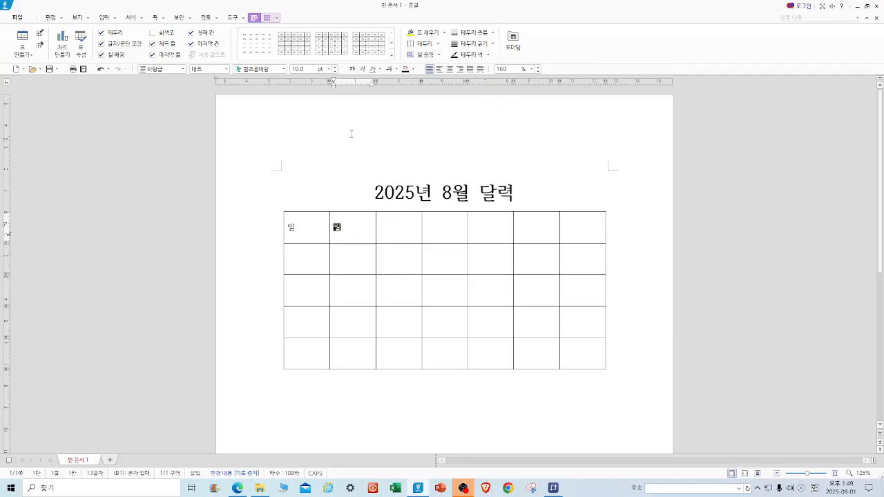
left_click_drag(316, 232, 576, 230)
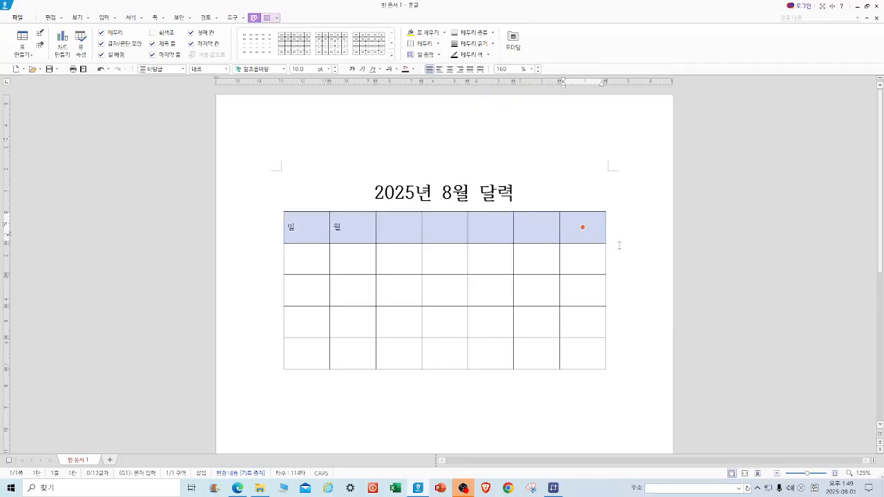
key("a")
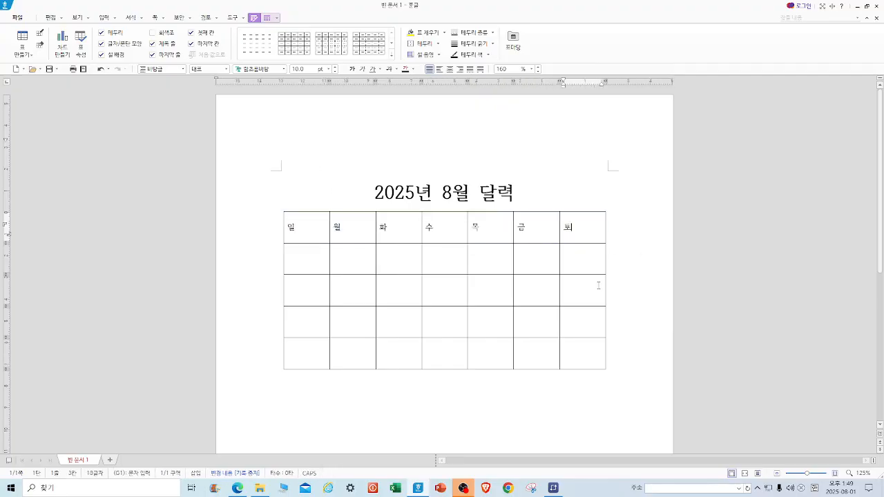
Enter dates 1 and 2 under 금 and 토, and 3 and 4 at the start of the next row.
left_click(533, 264)
left_click(582, 268)
type("2")
left_click(296, 293)
type("3")
left_click(355, 294)
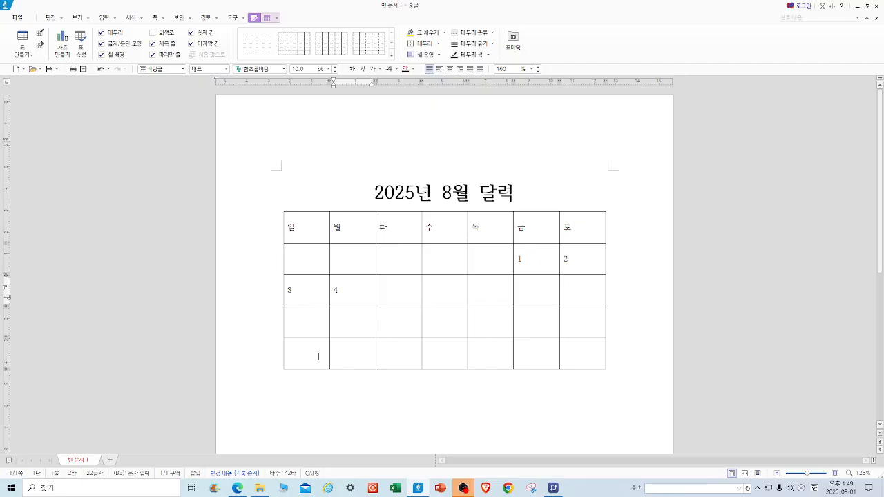
Insert two rows below the last table row.
left_click(312, 361)
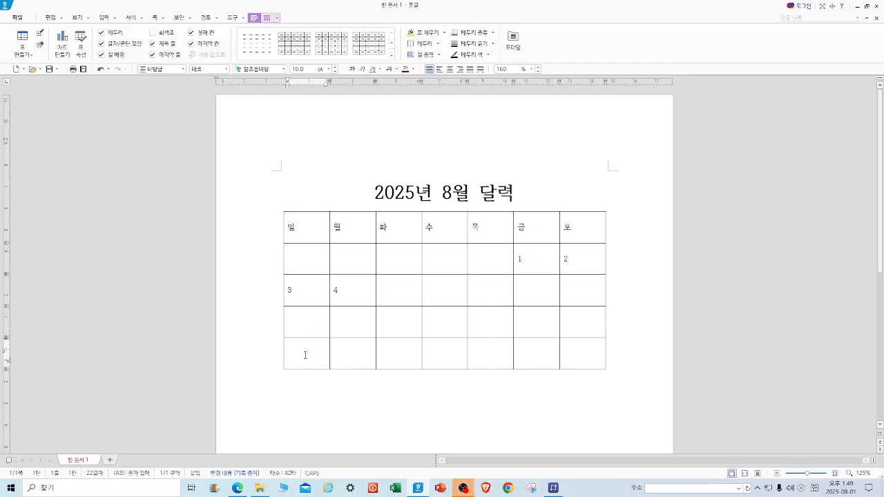
right_click(304, 355)
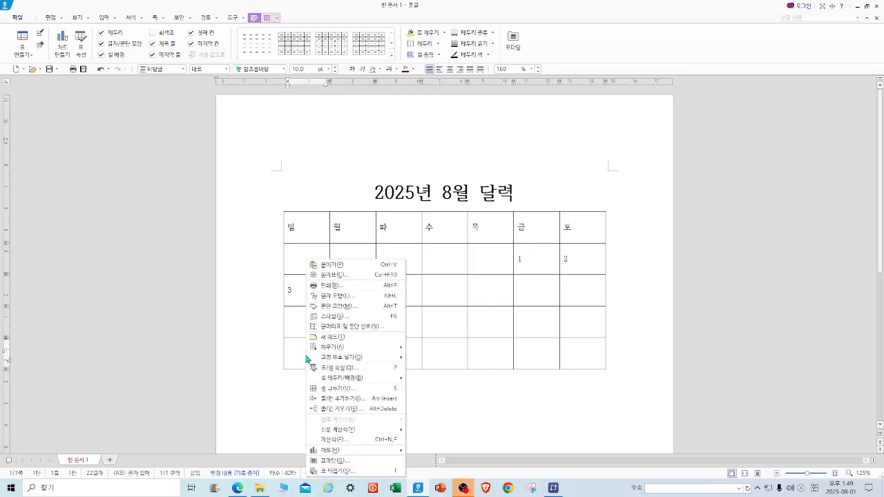
left_click(346, 398)
left_click(421, 257)
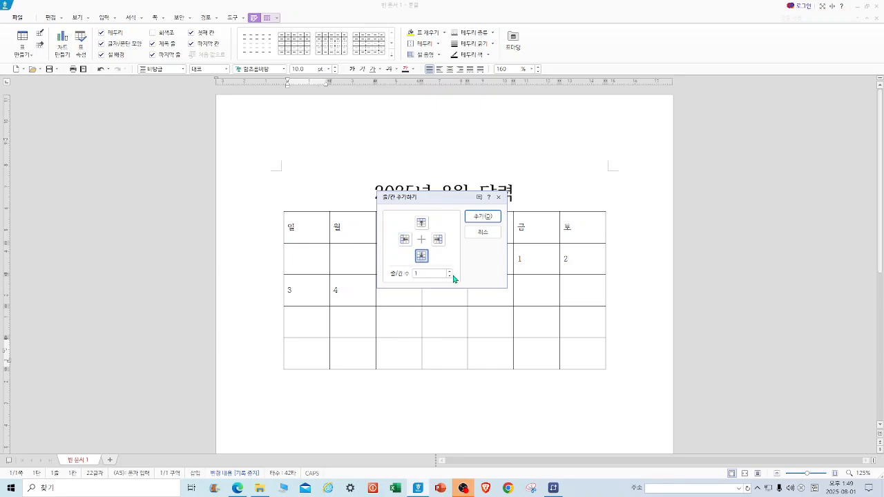
left_click(450, 271)
left_click(484, 216)
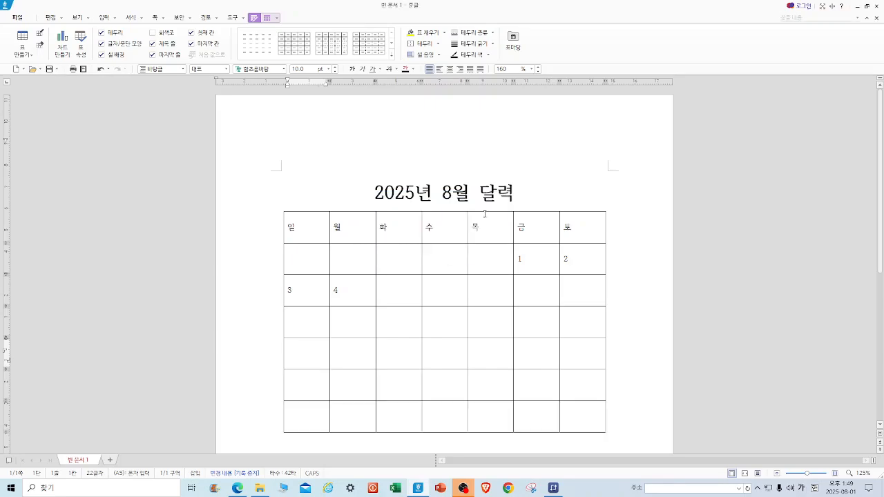
Auto-fill the dates from 3 through the remaining cells and delete the numbers after 31.
scroll(495, 207, "down", 3)
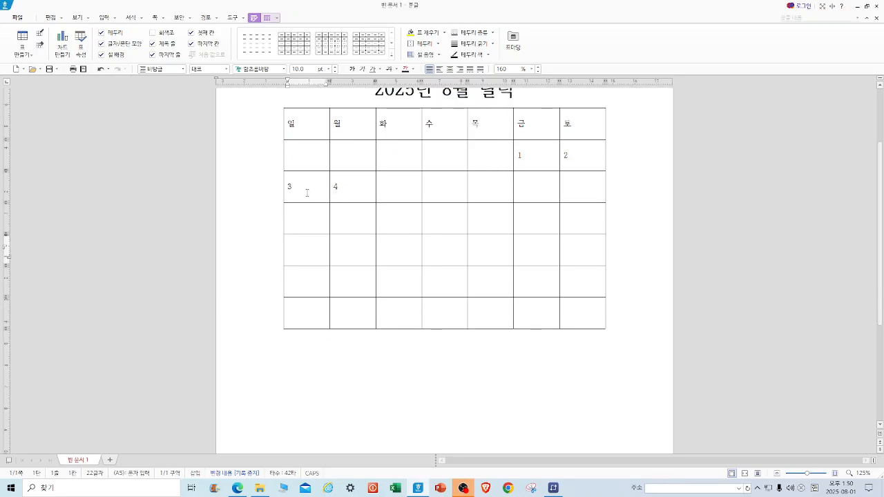
left_click_drag(310, 191, 582, 312)
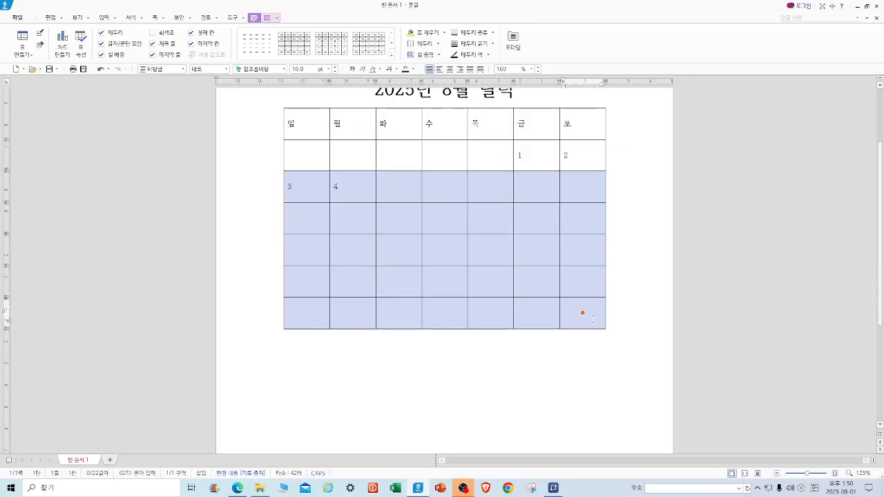
key("a")
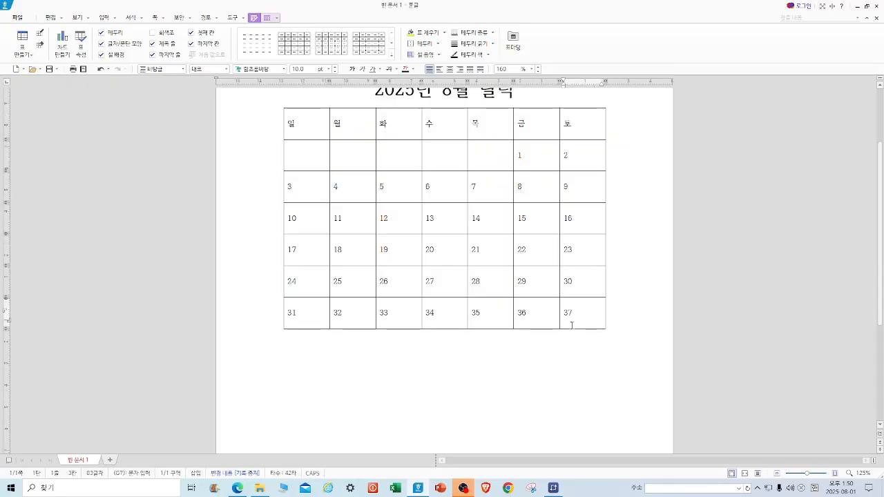
left_click_drag(577, 317, 353, 314)
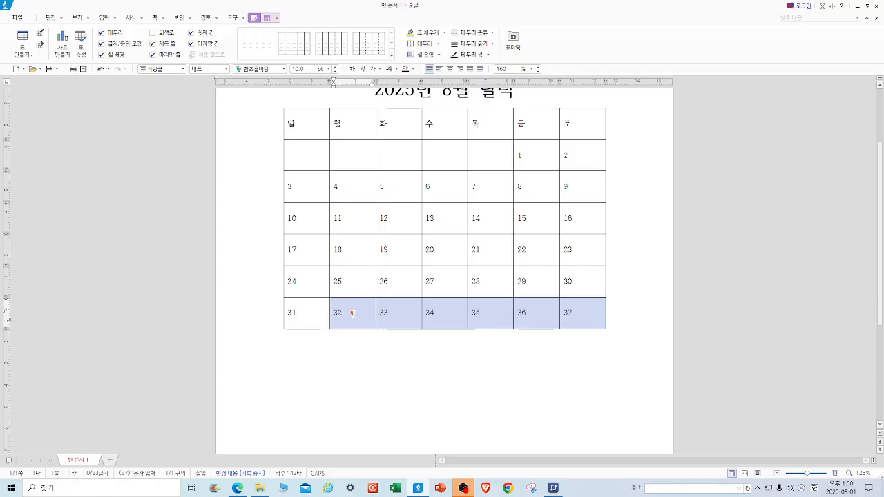
key("Delete")
Set all table text to 24 pt and center it in the cells.
left_click_drag(313, 124, 582, 313)
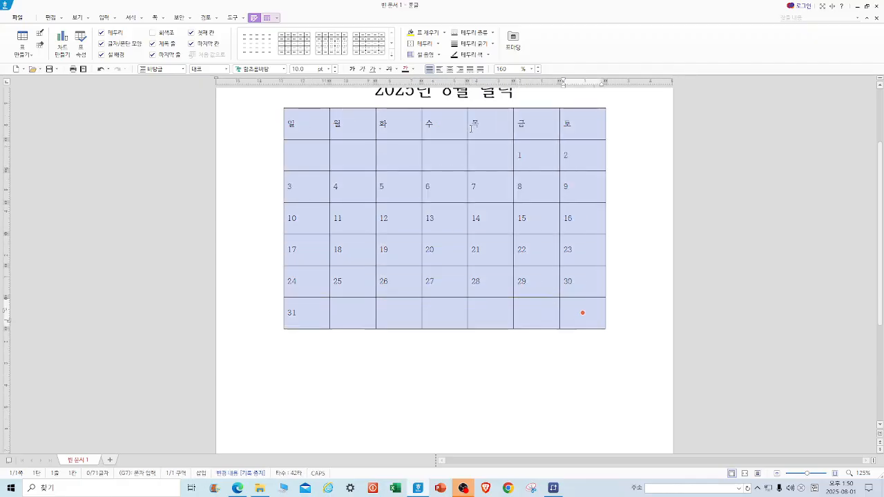
left_click(328, 69)
left_click(310, 181)
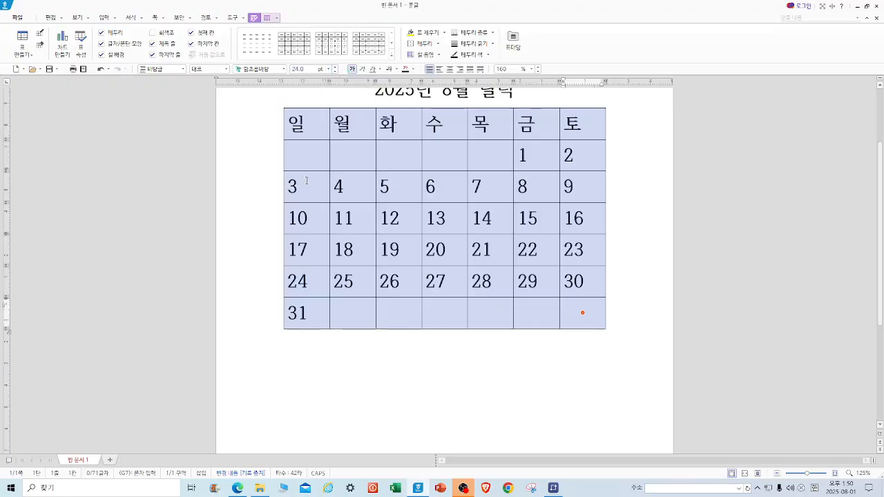
left_click(449, 69)
left_click(254, 199)
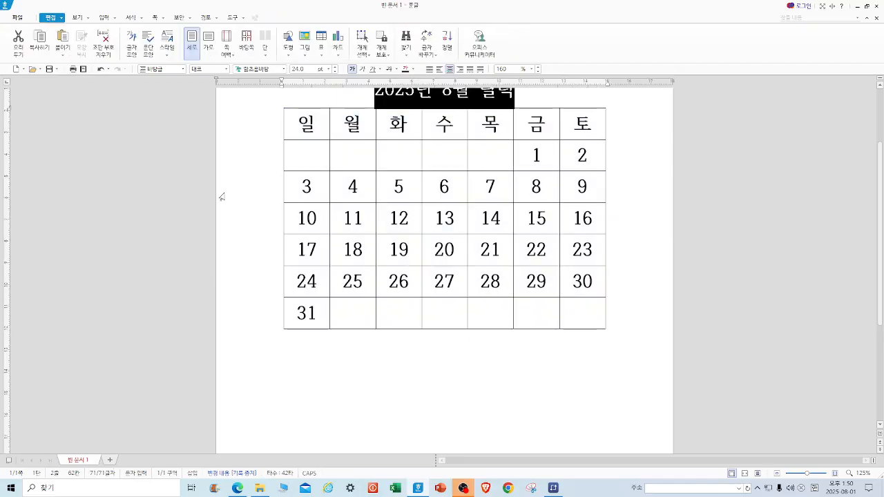
Add diagonal lines to the empty cells before 1 in the second row.
left_click_drag(309, 157, 489, 155)
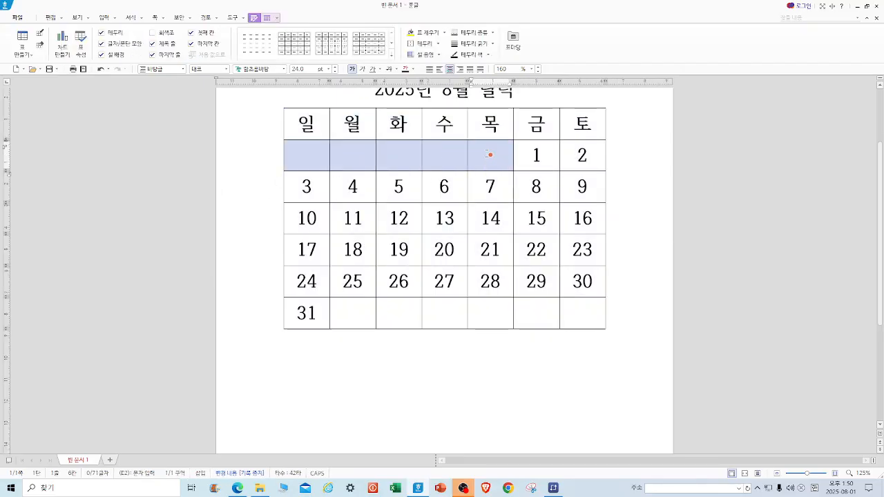
left_click(437, 44)
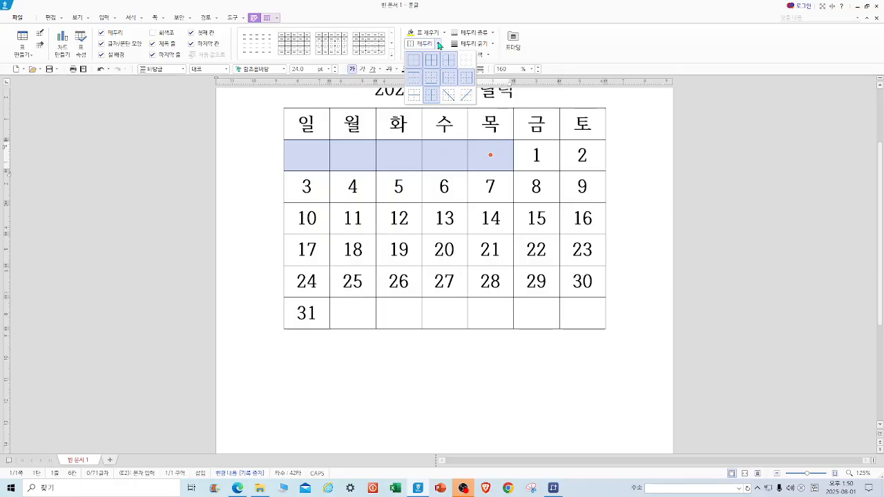
left_click(449, 95)
Add diagonal lines to the empty cells after 31 in the last row.
left_click_drag(344, 315, 582, 312)
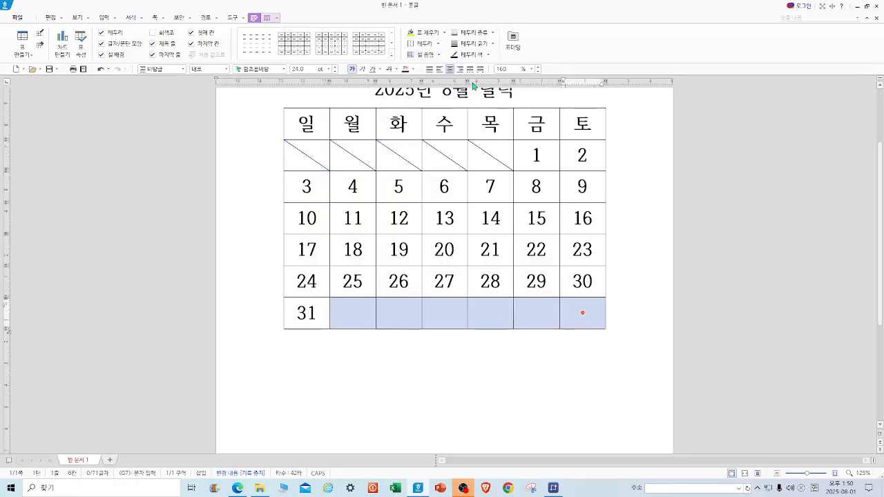
left_click(440, 46)
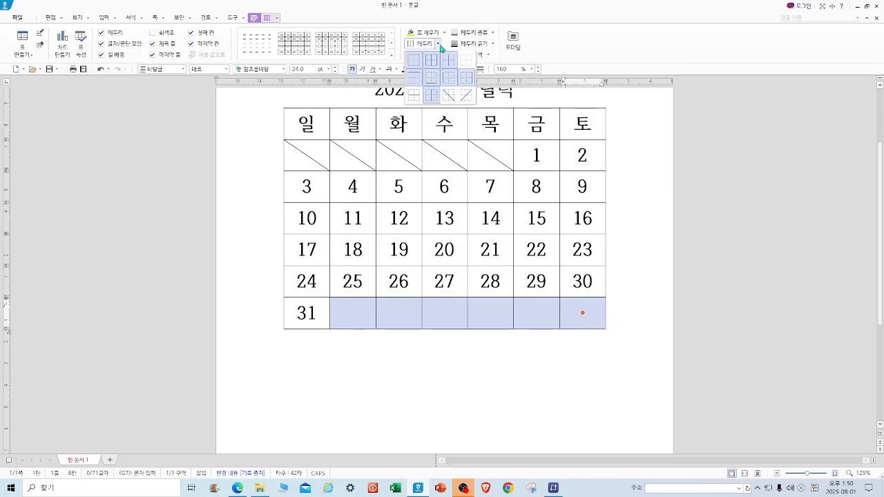
left_click(449, 94)
Fill the weekday header row with a light yellow background.
left_click_drag(306, 123, 582, 123)
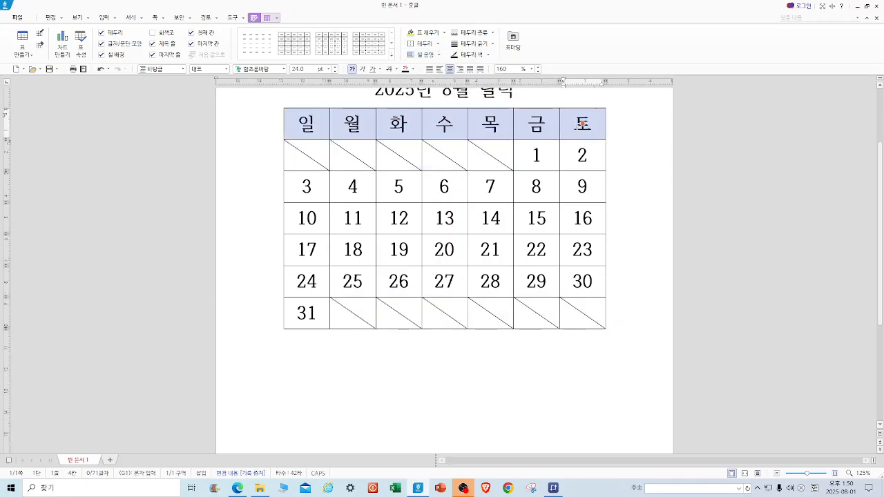
left_click(445, 32)
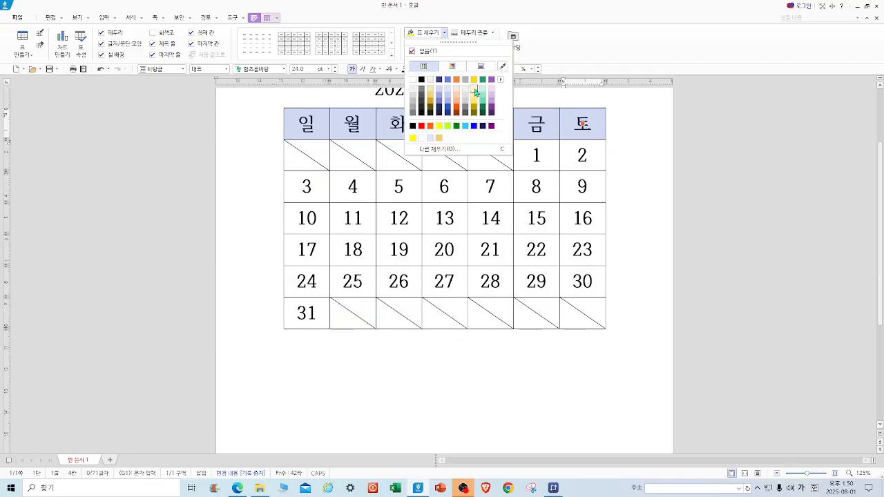
left_click(474, 91)
left_click(658, 202)
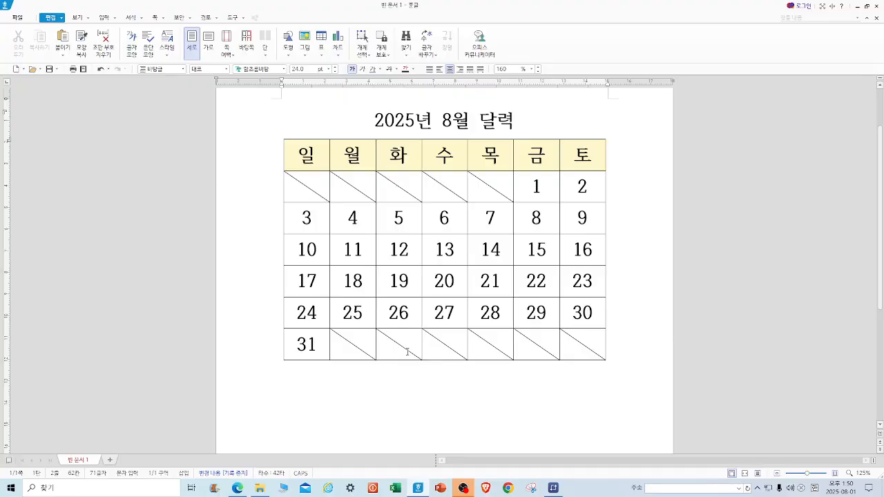
Fill the empty cells after 31 with a picture chosen from the Downloads folder.
left_click_drag(353, 349, 582, 344)
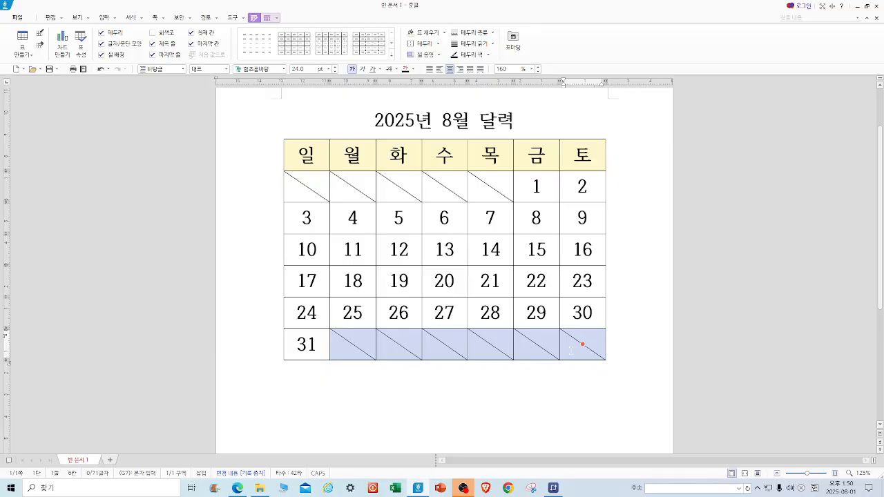
key("l")
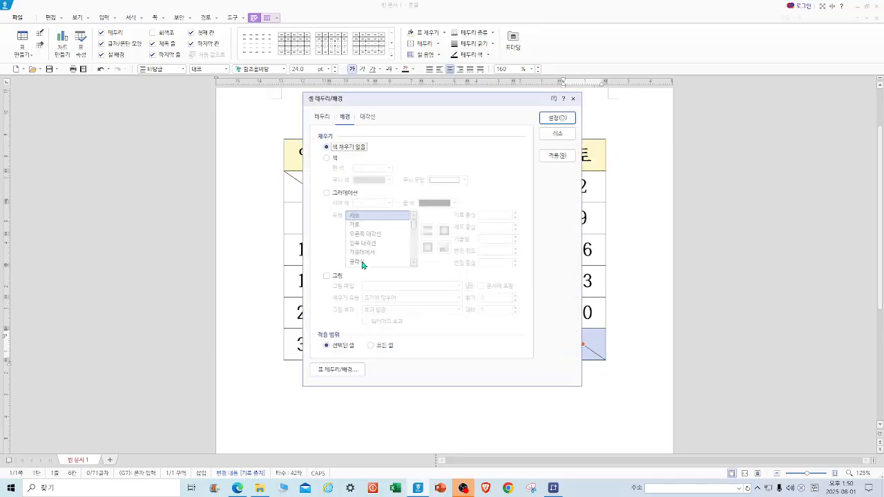
left_click(336, 277)
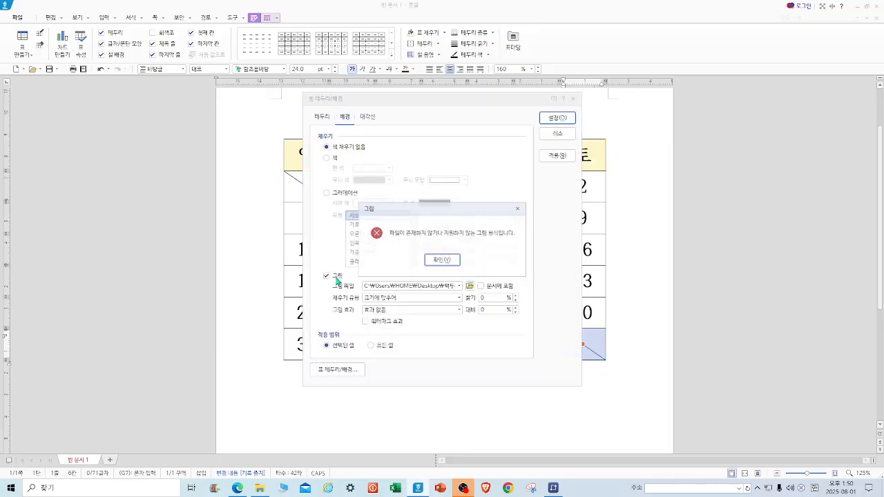
left_click(448, 261)
left_click(469, 289)
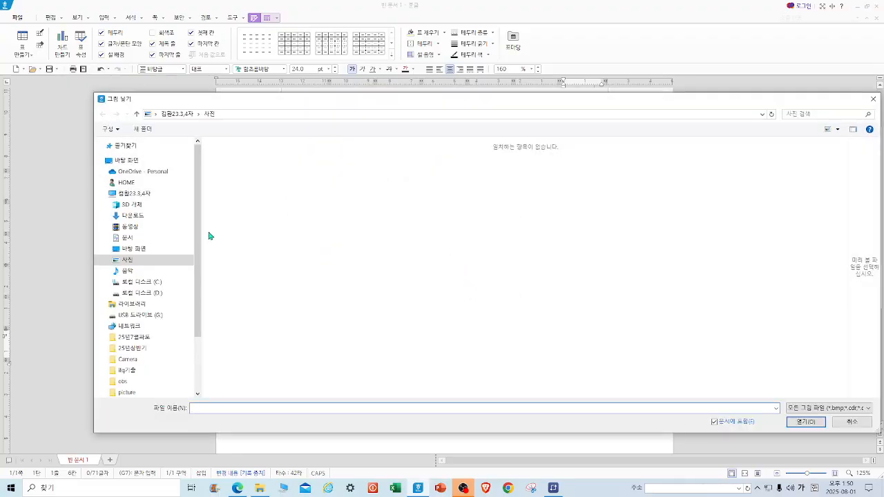
left_click(139, 218)
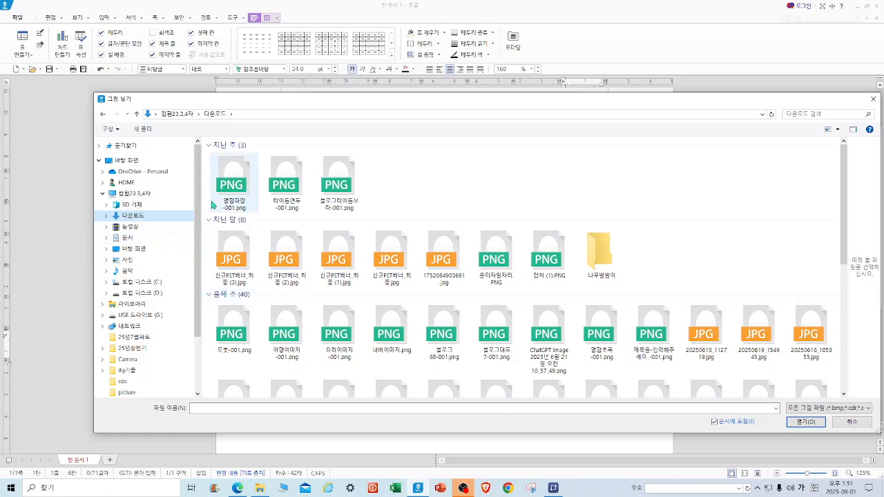
left_click(234, 183)
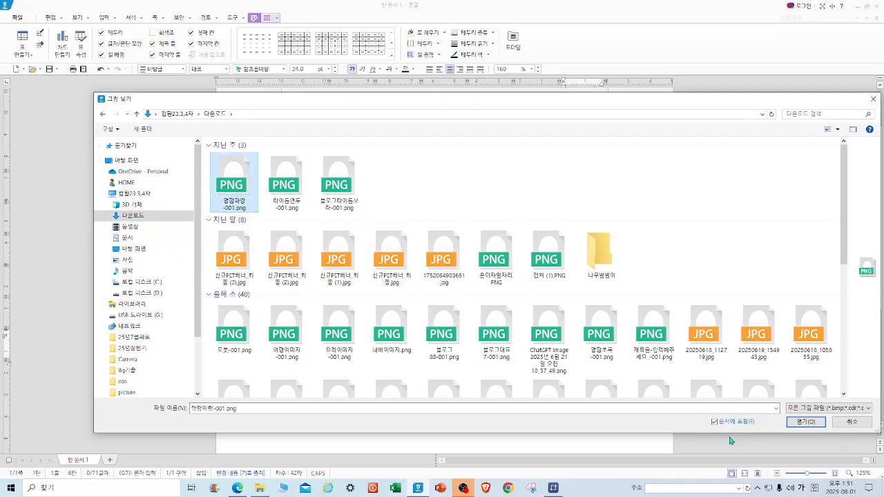
left_click(815, 426)
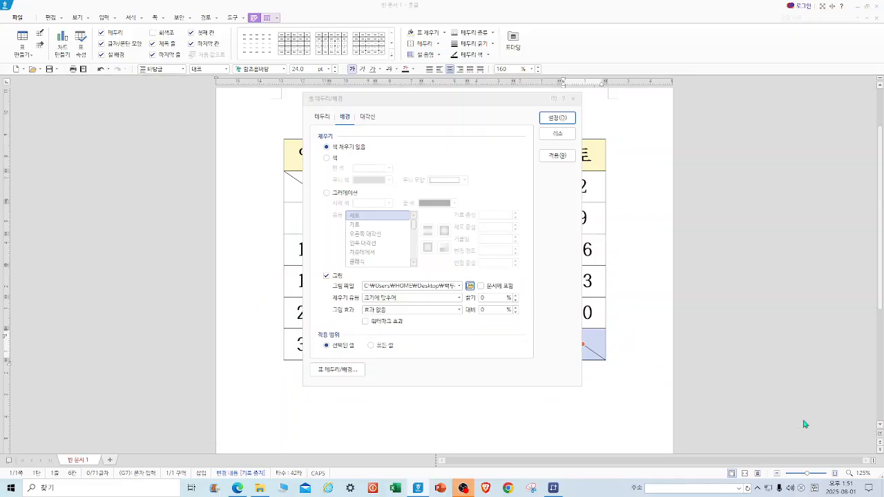
left_click(557, 117)
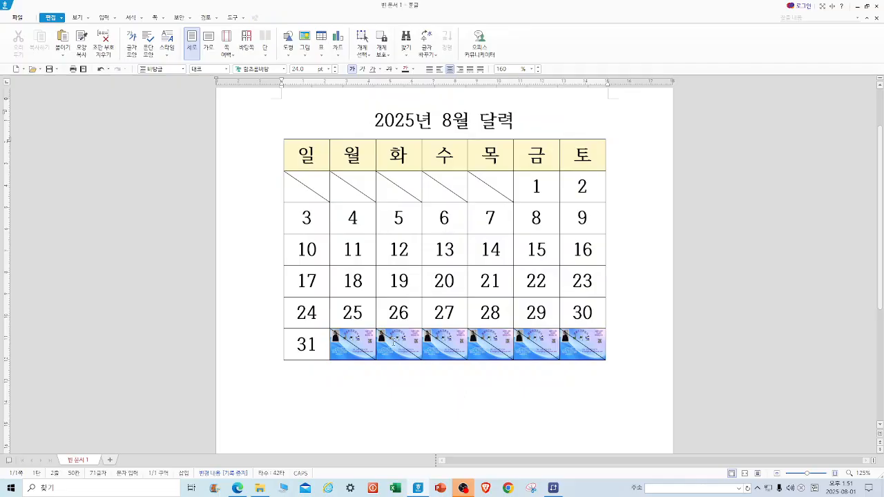
Merge the picture-filled cells after 31, then undo the merge.
left_click_drag(345, 342, 588, 350)
key("m")
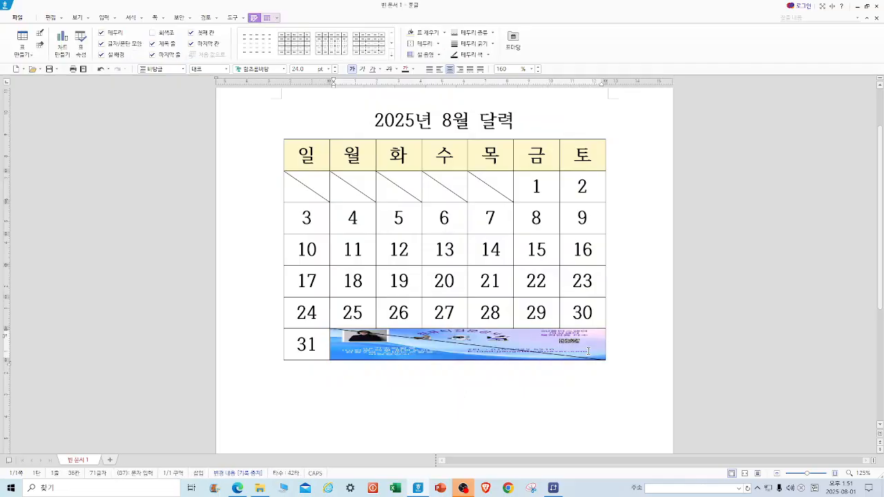
key("ctrl+z")
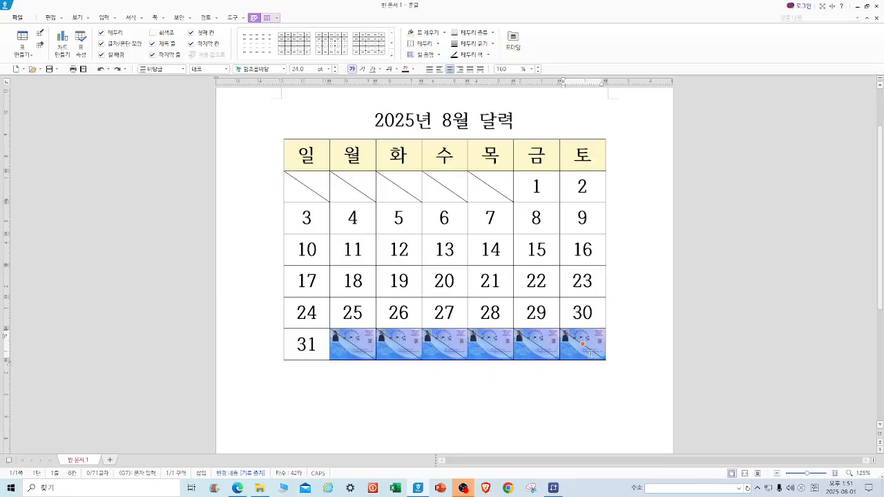
key("Escape")
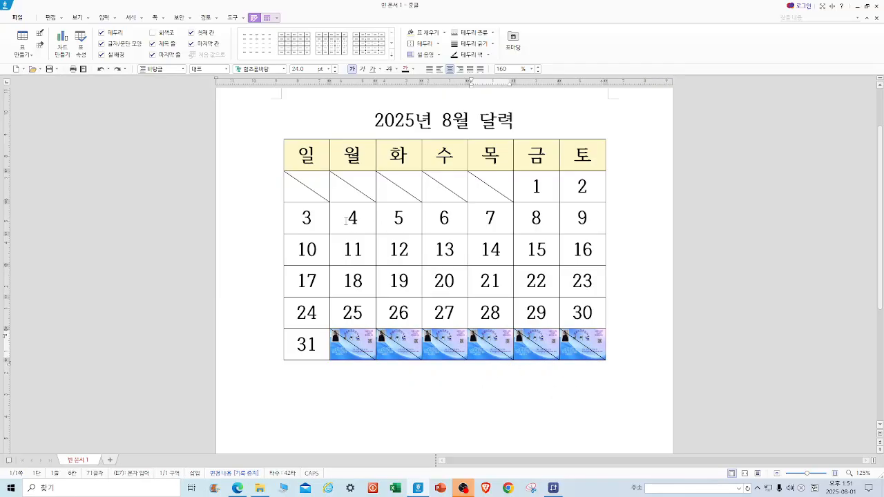
Apply a left-diagonal gradient fill to the empty cells before 1.
left_click_drag(302, 186, 490, 186)
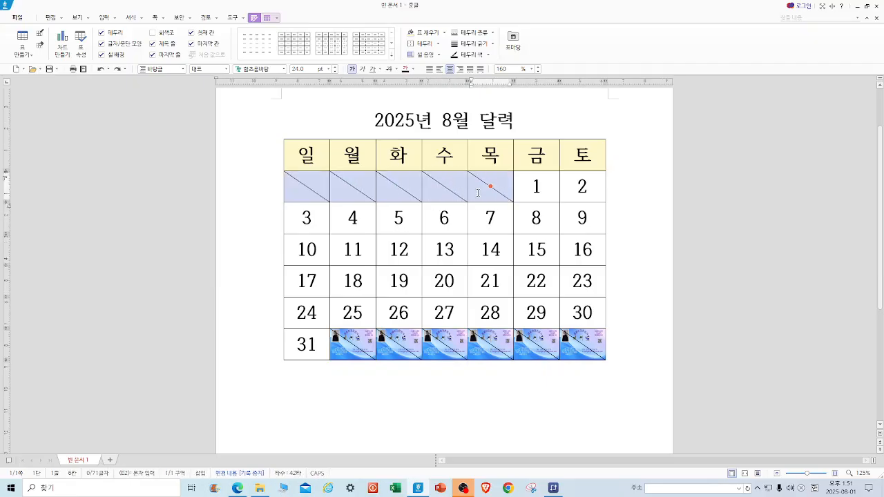
left_click(445, 33)
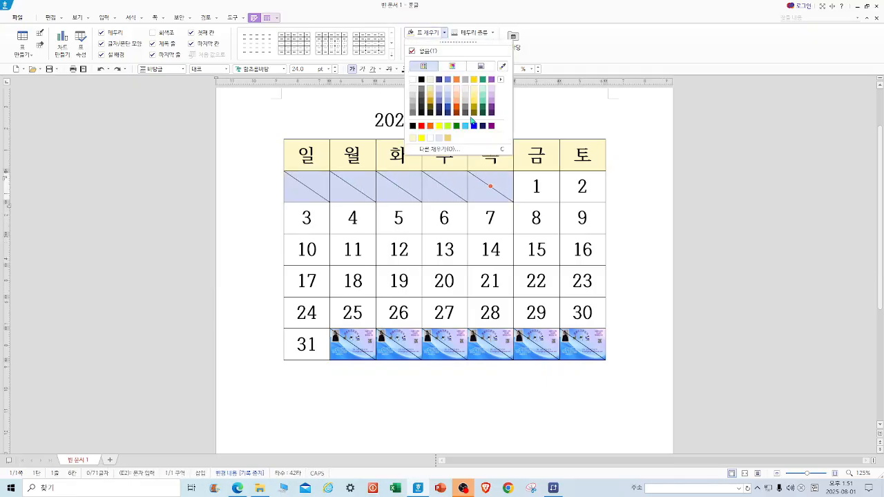
left_click(455, 150)
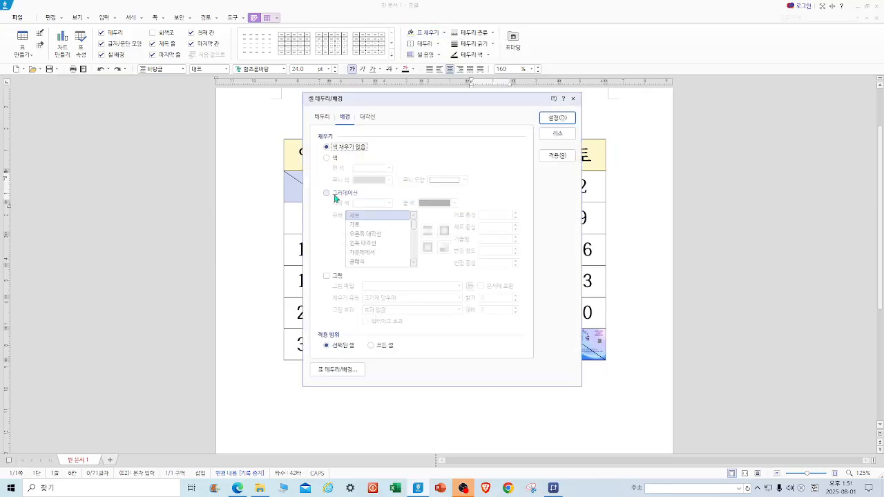
left_click(336, 194)
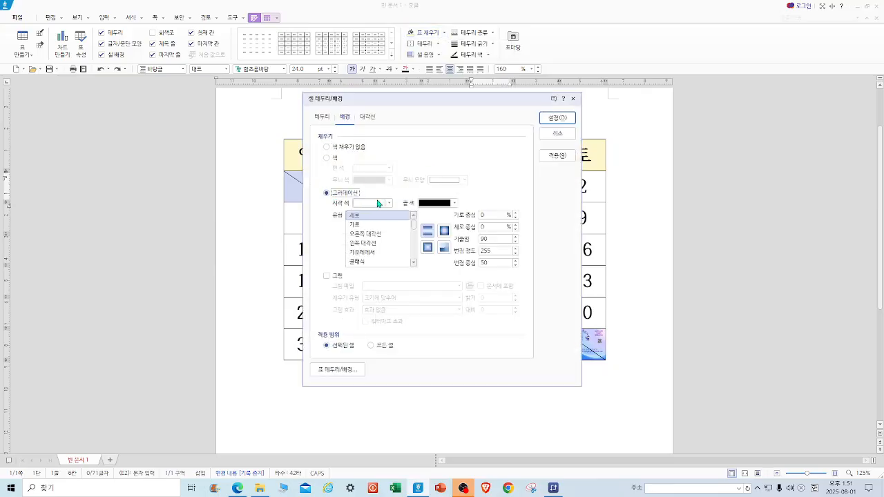
left_click(454, 203)
left_click(497, 249)
left_click(375, 243)
left_click(557, 118)
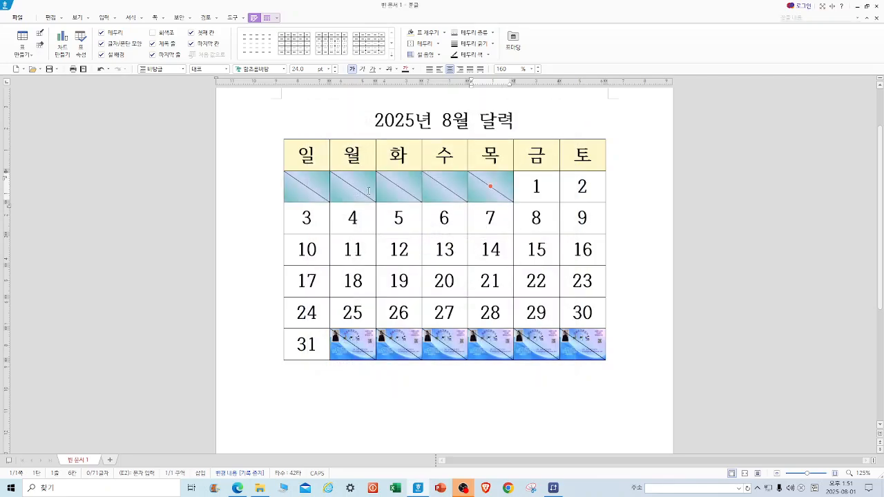
left_click(644, 262)
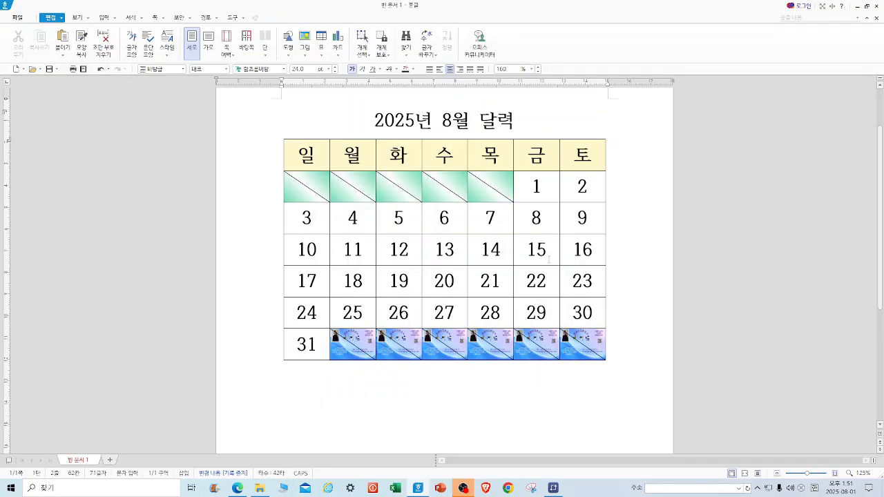
Color the Sunday column text red.
left_click_drag(307, 153, 306, 341)
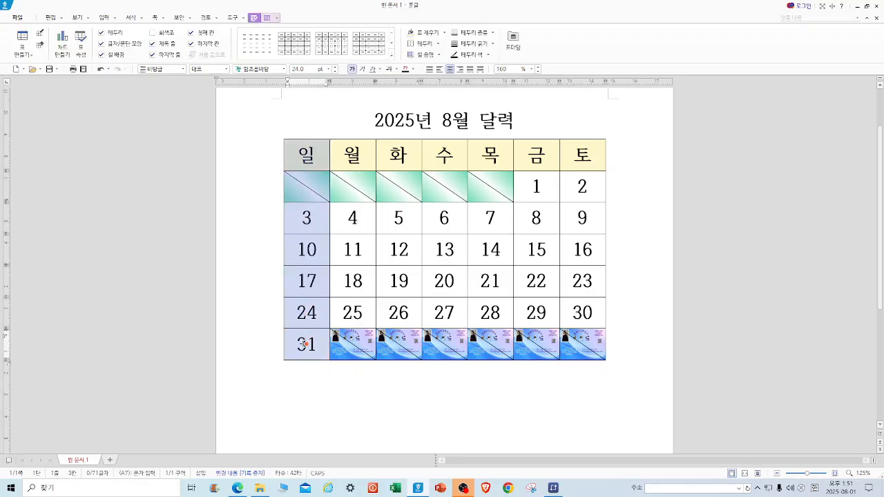
left_click(413, 69)
left_click(421, 150)
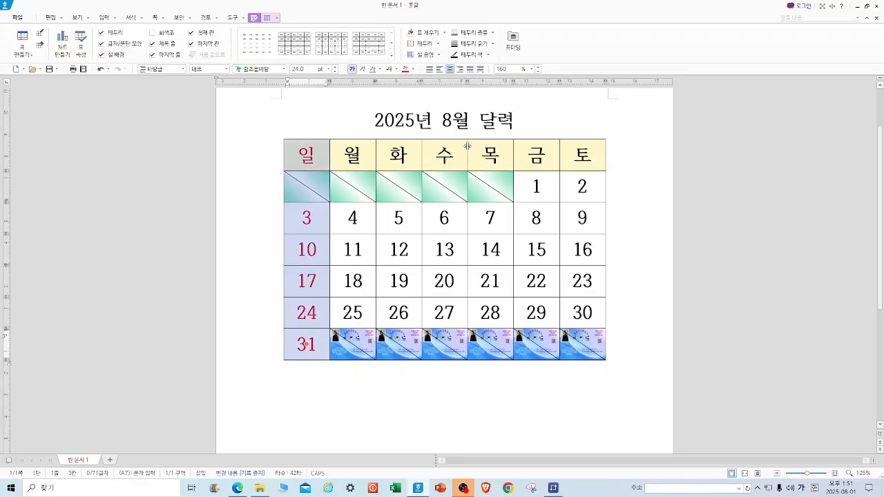
Color the Saturday column text blue.
left_click_drag(566, 152, 582, 313)
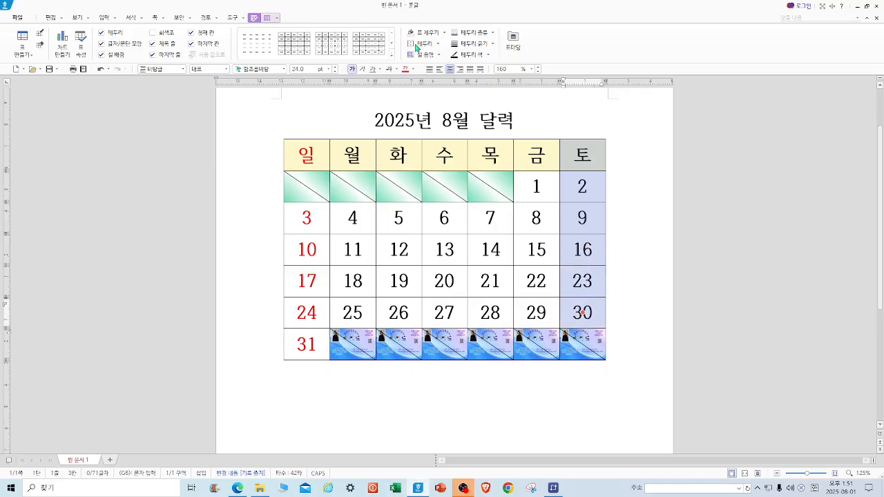
left_click(413, 69)
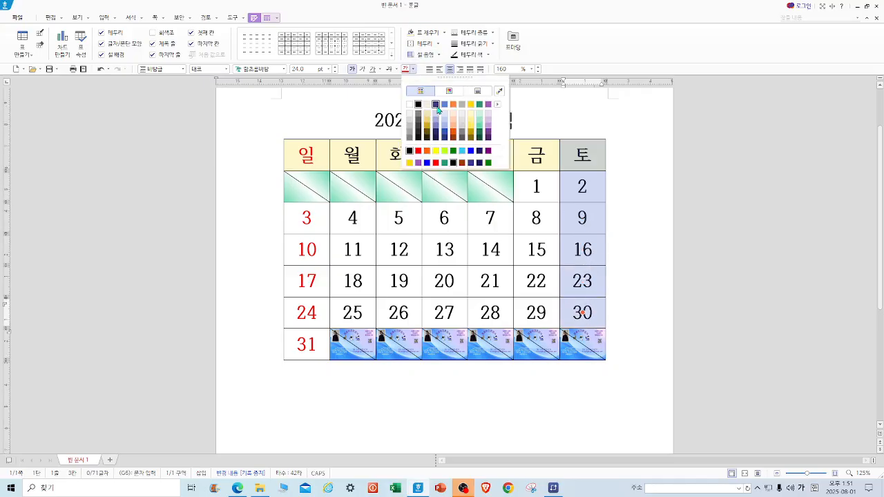
left_click(426, 162)
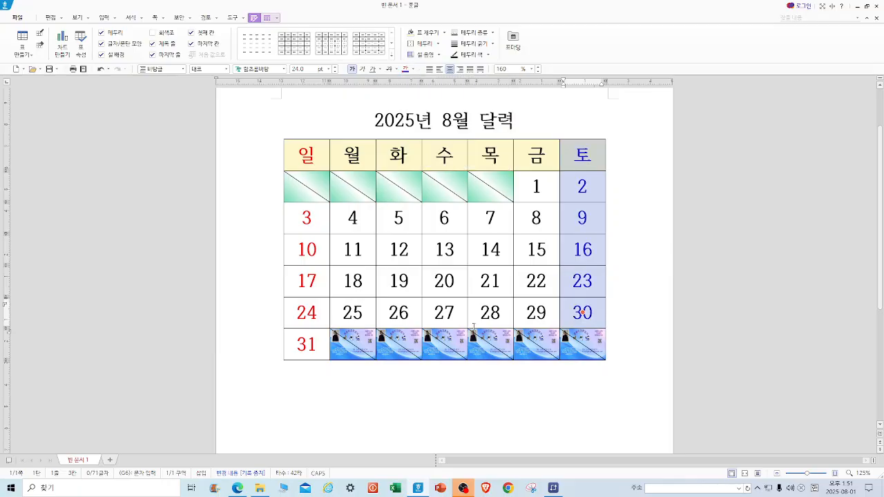
left_click(513, 390)
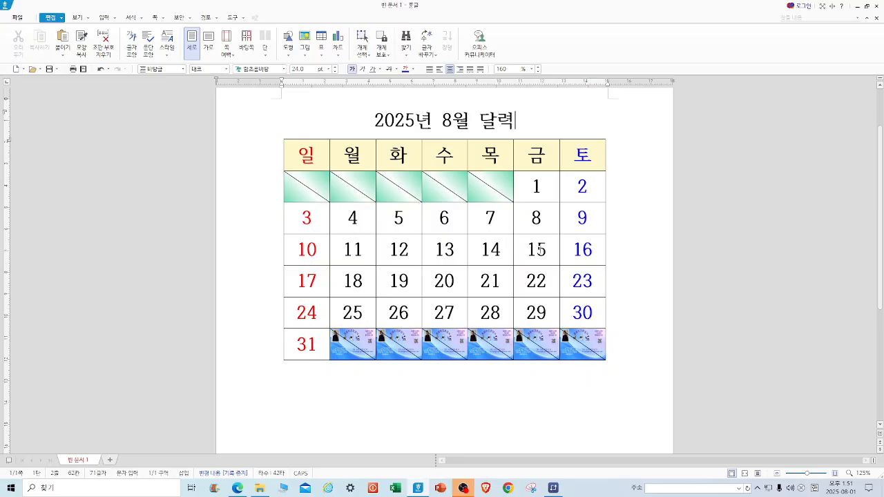
Color the date 15 red.
left_click_drag(521, 250, 547, 250)
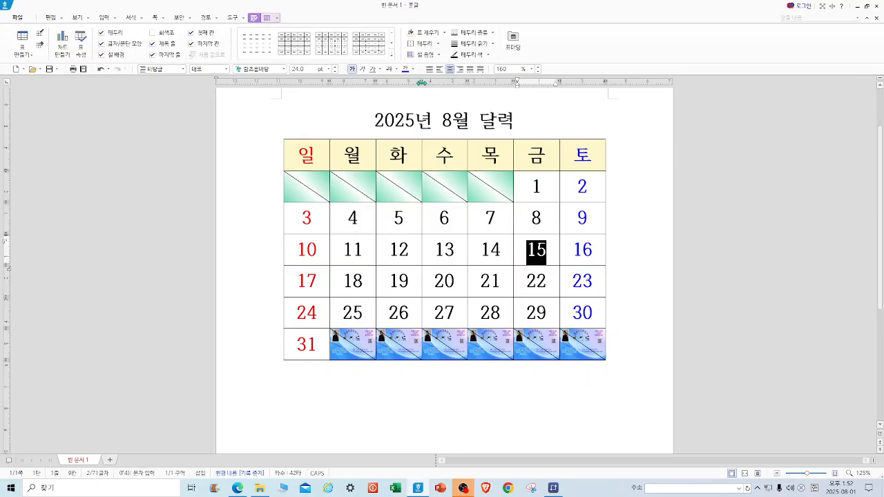
left_click(412, 69)
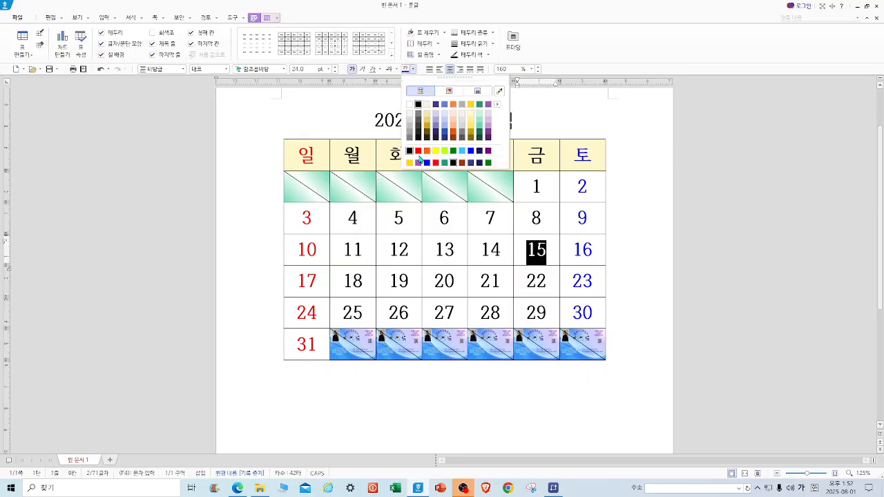
left_click(436, 162)
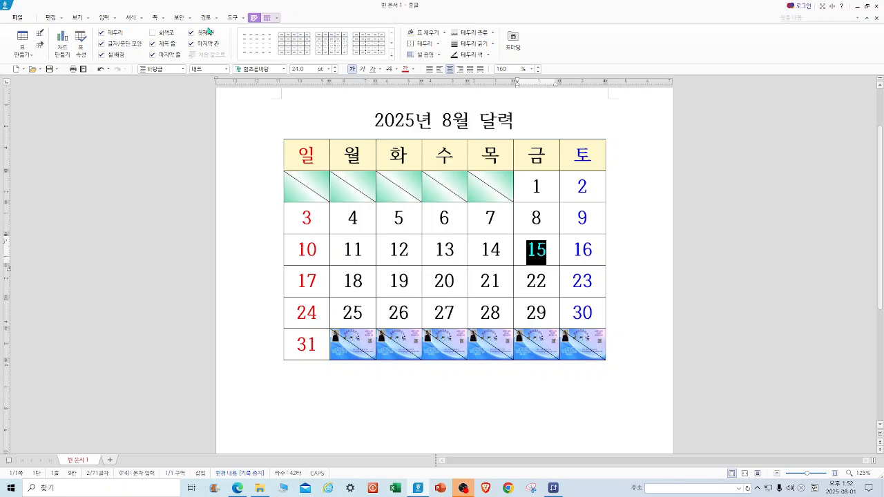
Add the ruby text 광복절 above the date 15.
left_click(115, 19)
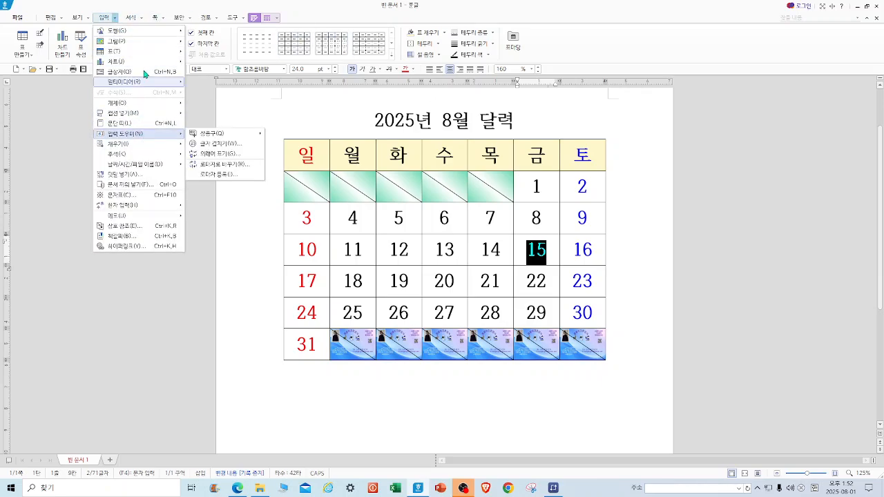
left_click(125, 176)
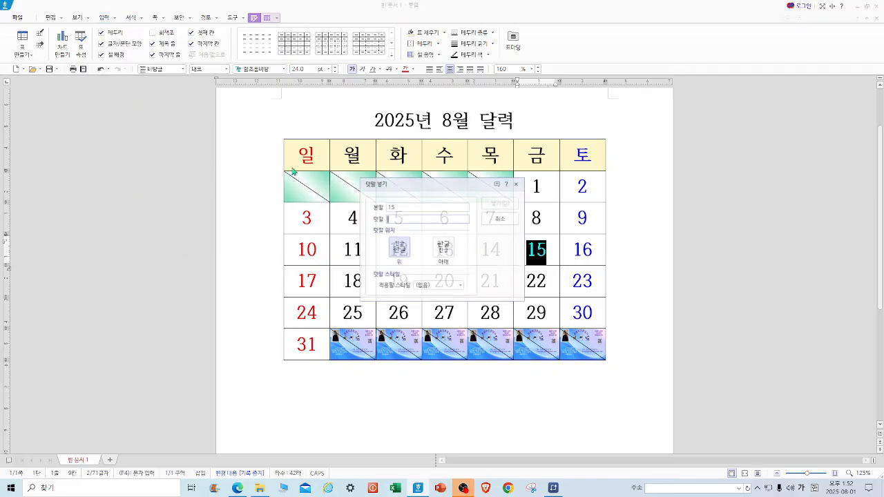
type("RHK대")
key("BackSpace")
key("BackSpace")
key("Hangul")
type("고")
type("복절")
left_click(498, 203)
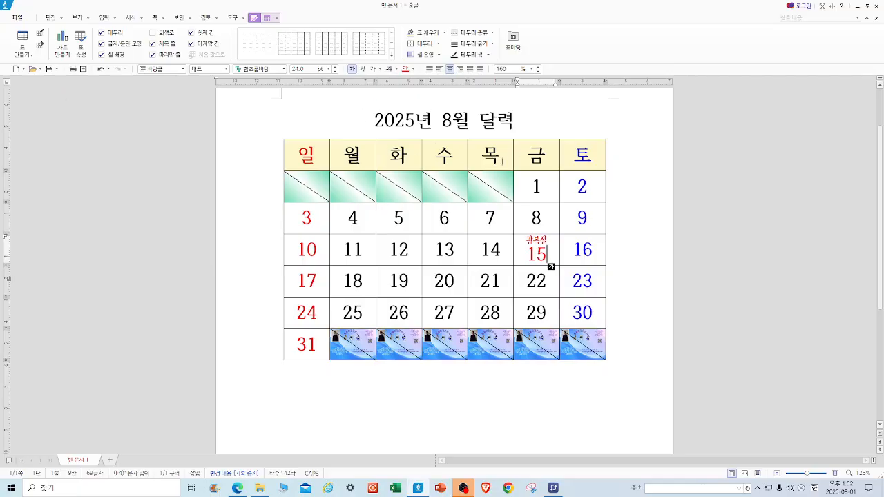
Change the page orientation to landscape.
scroll(555, 166, "down", 3)
scroll(552, 170, "down", 2)
scroll(550, 175, "up", 5)
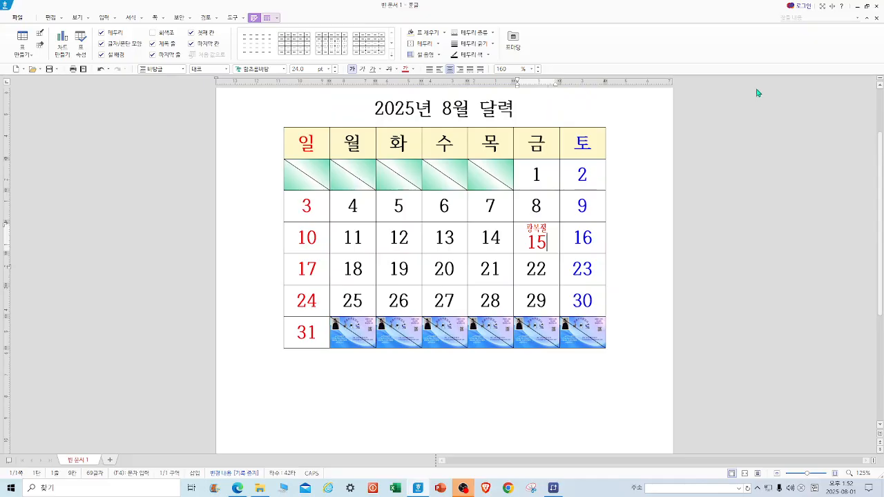
key("F7")
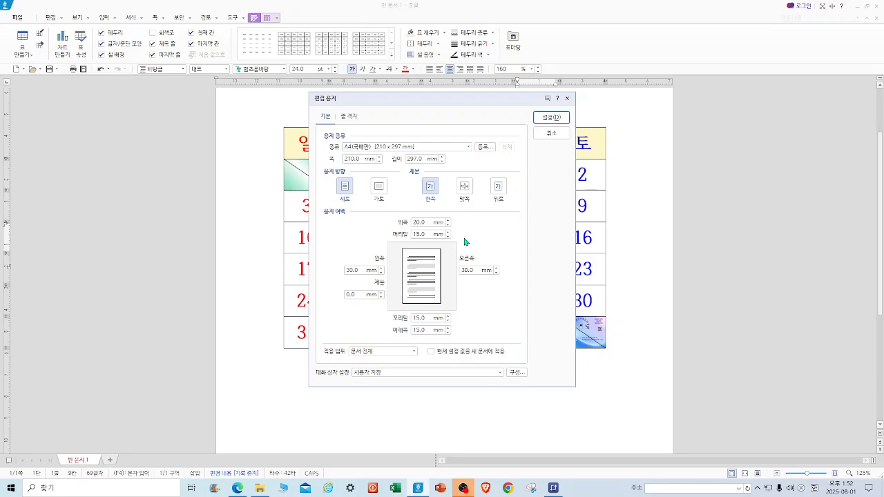
left_click(378, 187)
left_click(552, 117)
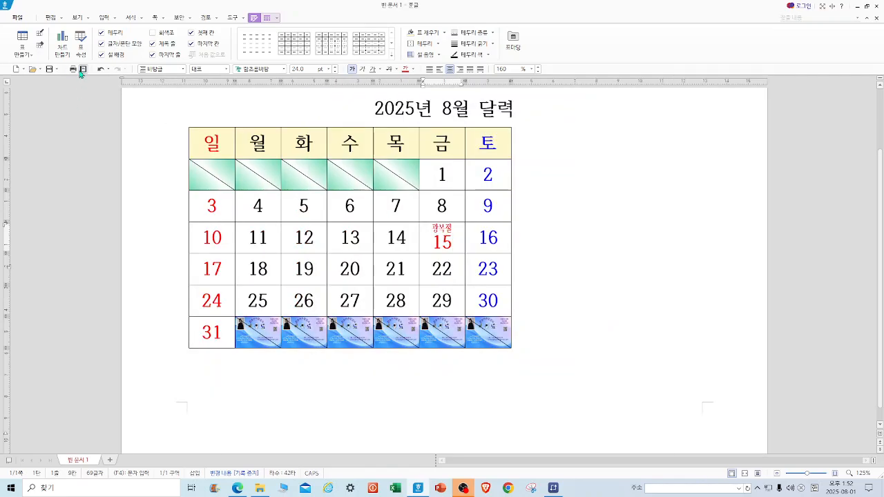
Preview the page, then enlarge the whole table's columns and rows so it fills more of the landscape page.
left_click(83, 69)
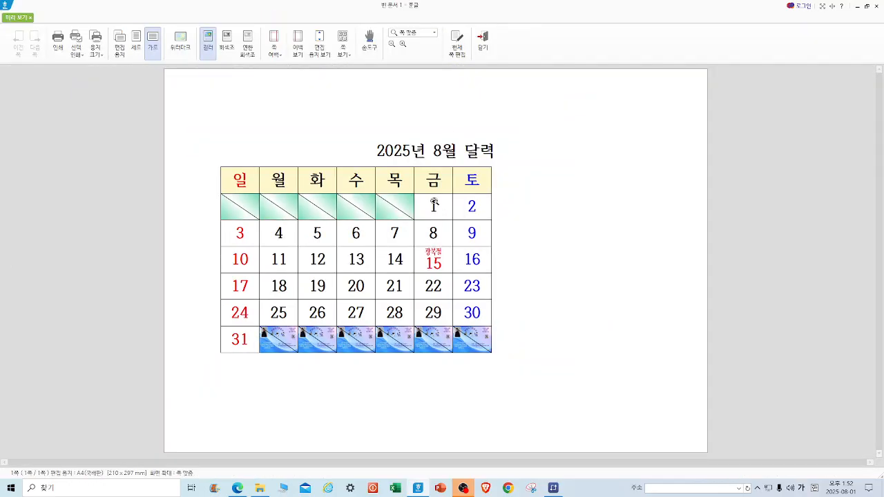
left_click(483, 42)
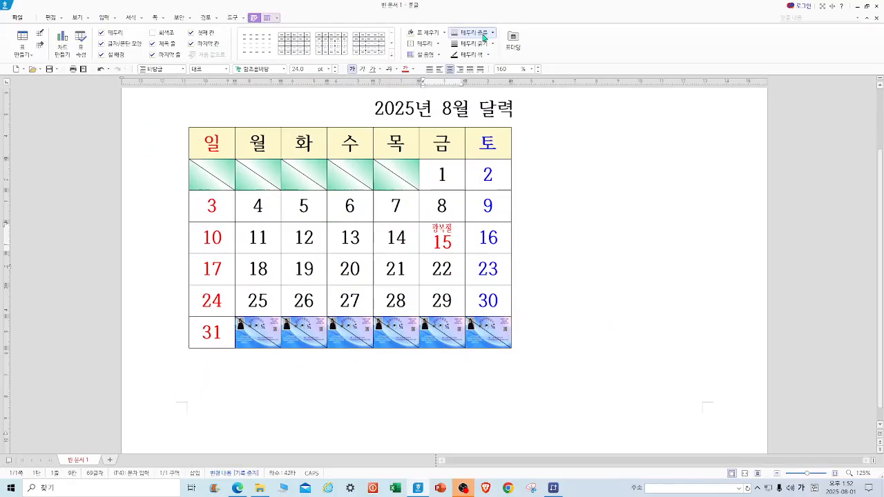
left_click_drag(200, 141, 531, 338)
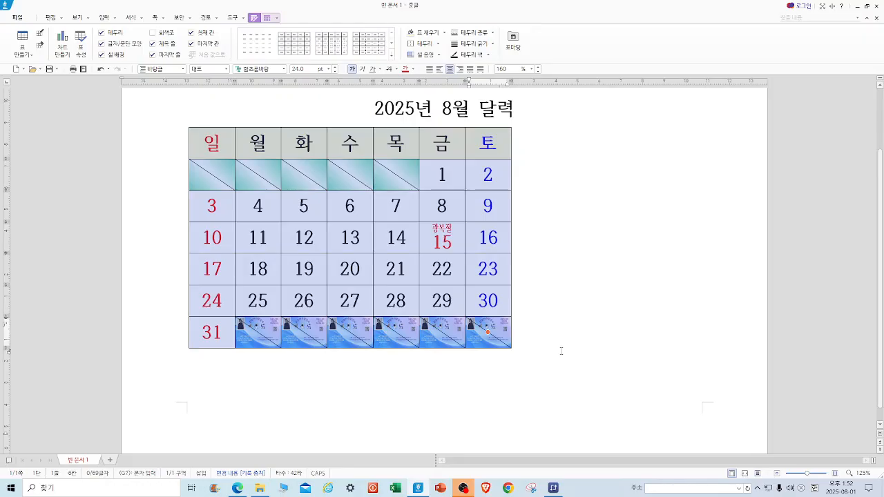
key("ctrl+Right")
key("ctrl+Right")
key("ctrl+Right")
key("ctrl+Right")
key("ctrl+Right")
key("ctrl+Right")
key("ctrl+Right")
key("ctrl+Right")
key("ctrl+Right")
key("ctrl+Right")
key("ctrl+Right")
key("ctrl+Right")
key("ctrl+Right")
key("ctrl+Right")
key("ctrl+Right")
key("ctrl+Right")
key("ctrl+Right")
key("ctrl+Right")
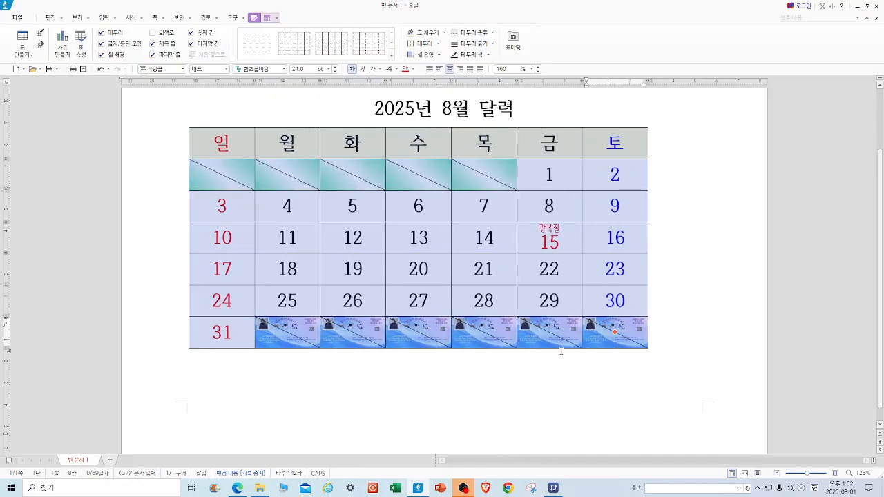
key("ctrl+Down")
key("ctrl+Down")
key("ctrl+Down")
key("ctrl+Down")
key("ctrl+Down")
key("ctrl+Down")
key("ctrl+Down")
key("ctrl+Down")
key("ctrl+Down")
key("ctrl+Down")
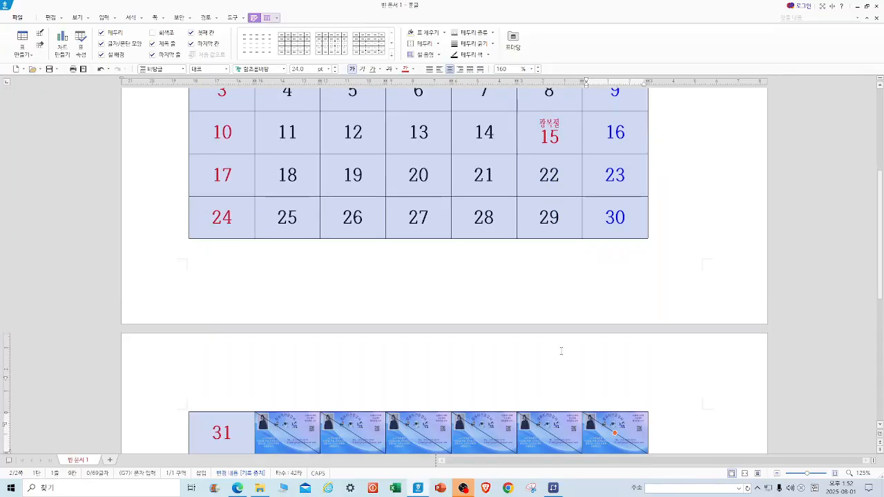
key("ctrl+Up")
key("ctrl+Up")
key("ctrl+Up")
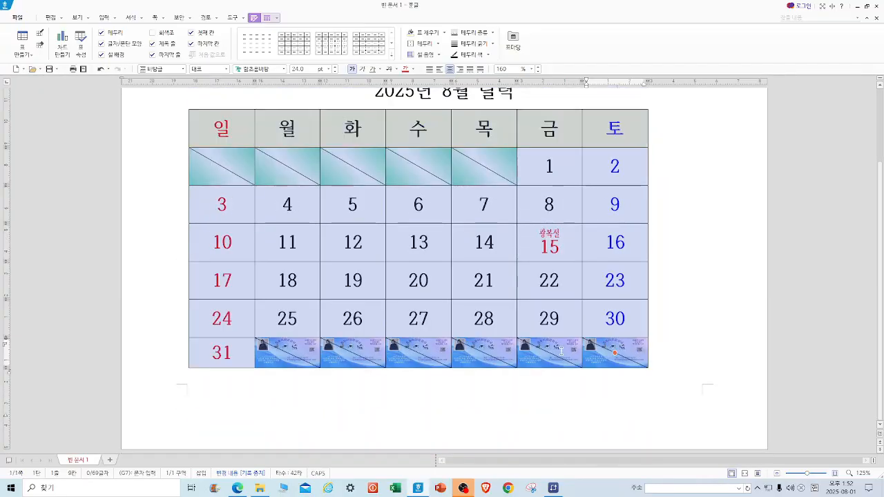
scroll(452, 277, "up", 1)
left_click(649, 122)
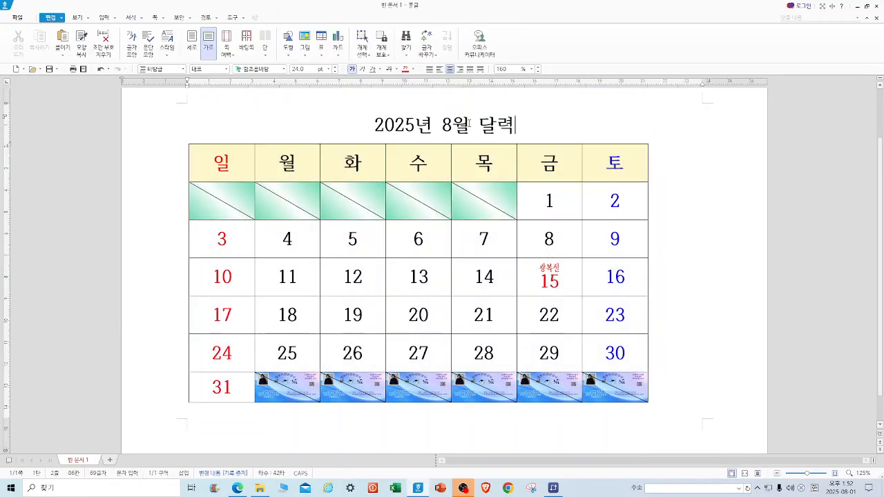
Widen the table's columns a little further, checking the layout in print preview before and after.
left_click(84, 69)
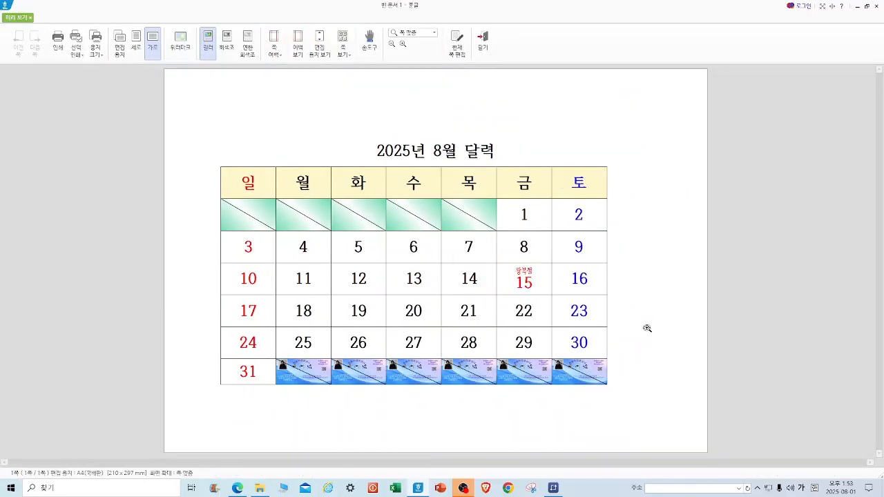
left_click(482, 38)
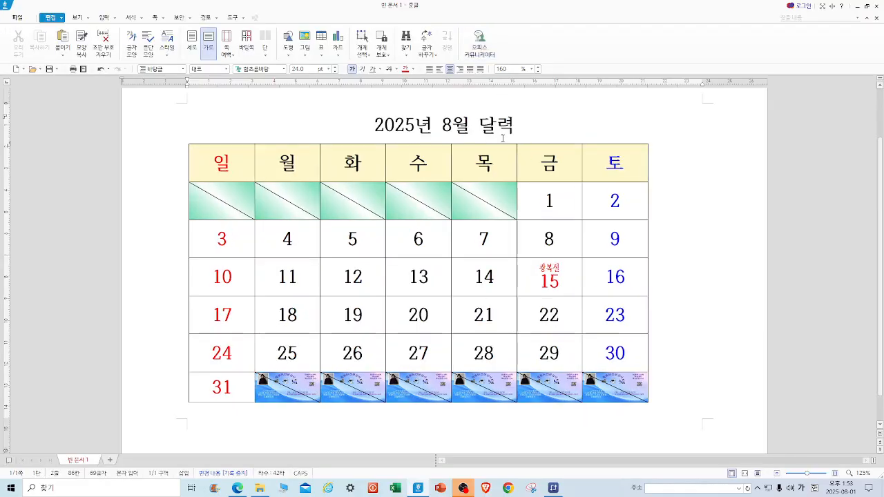
left_click_drag(281, 173, 598, 408)
key("ctrl+Right")
key("ctrl+Right")
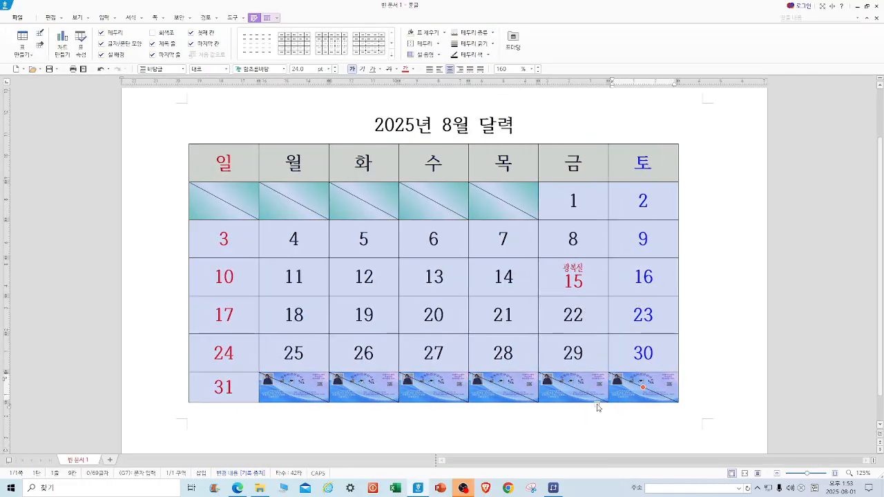
left_click(560, 116)
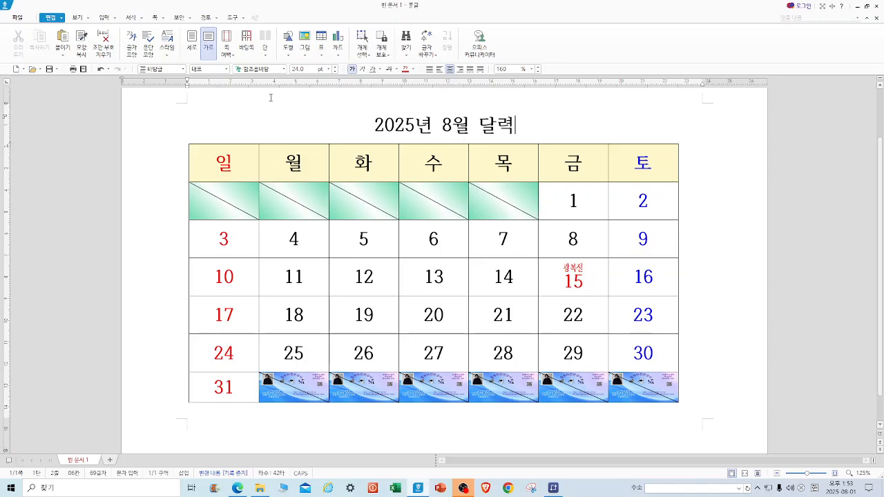
left_click(81, 70)
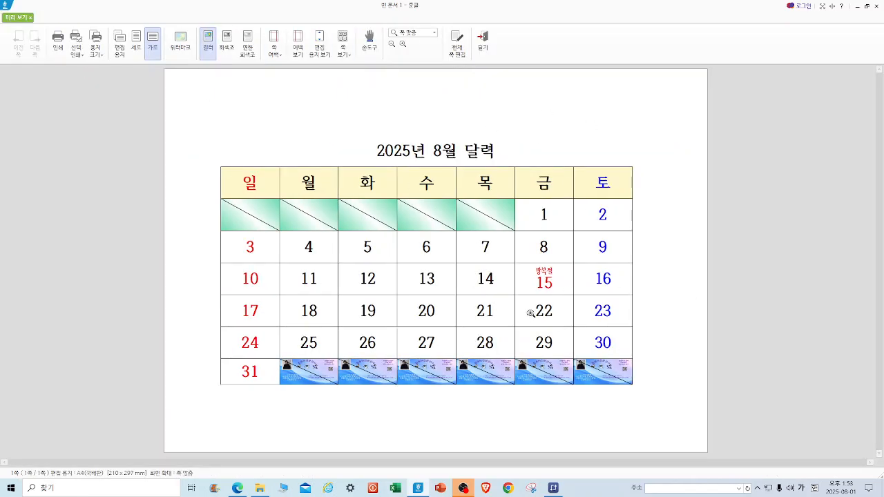
left_click(481, 38)
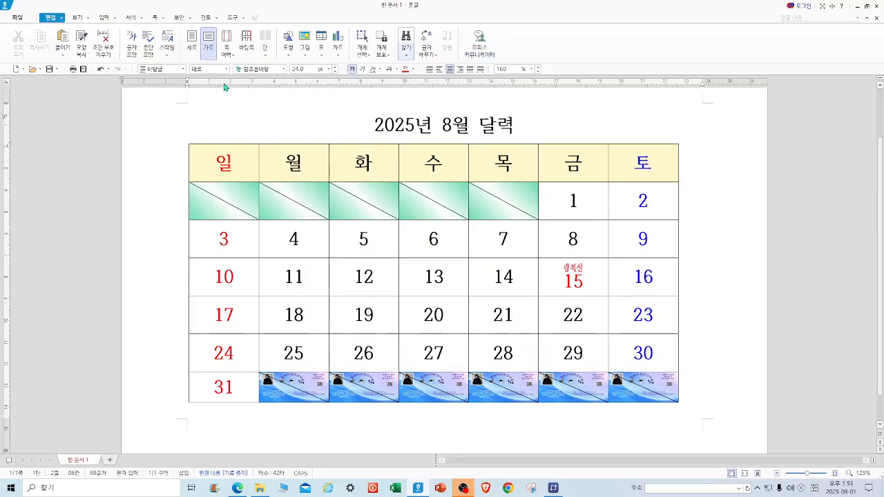
Save the document as 2025년 8월 달력.hwp in the desktop's 서울노인 folder.
left_click(17, 17)
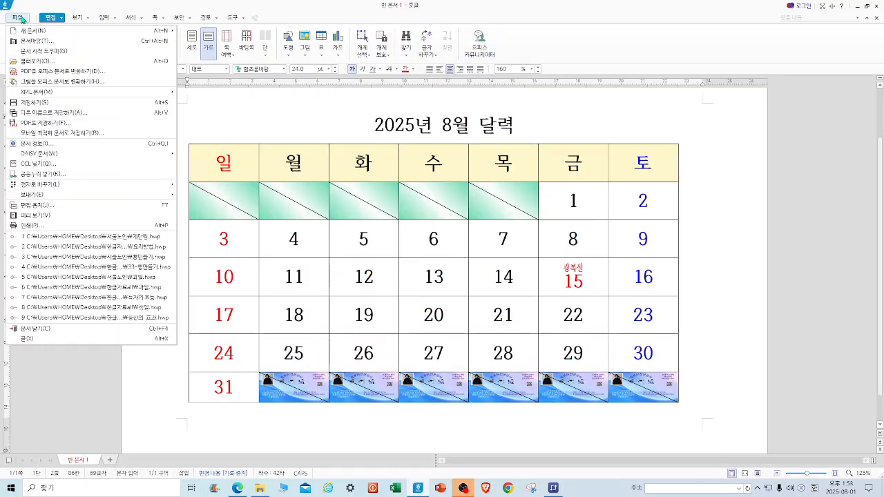
left_click(69, 113)
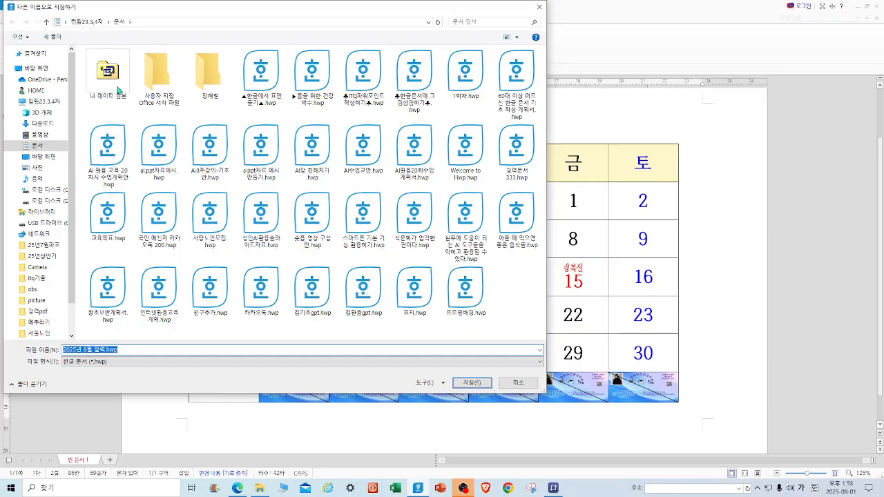
left_click(36, 69)
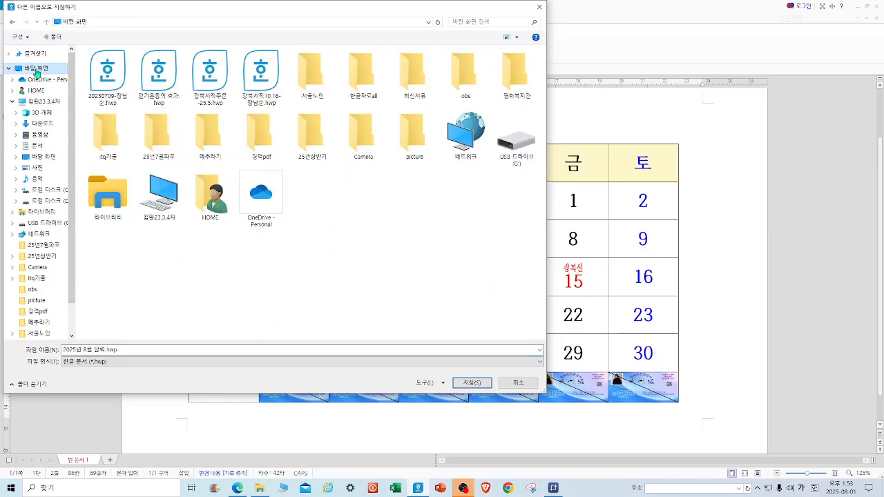
left_click(320, 88)
double_click(320, 87)
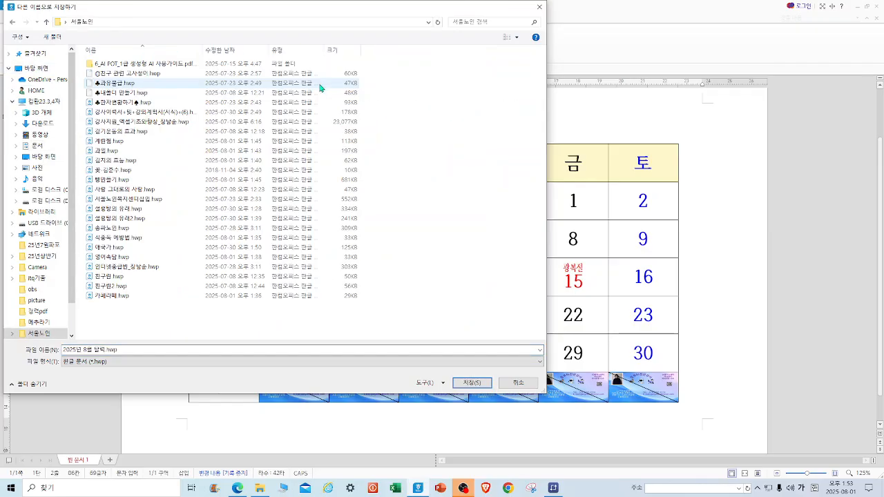
left_click(472, 384)
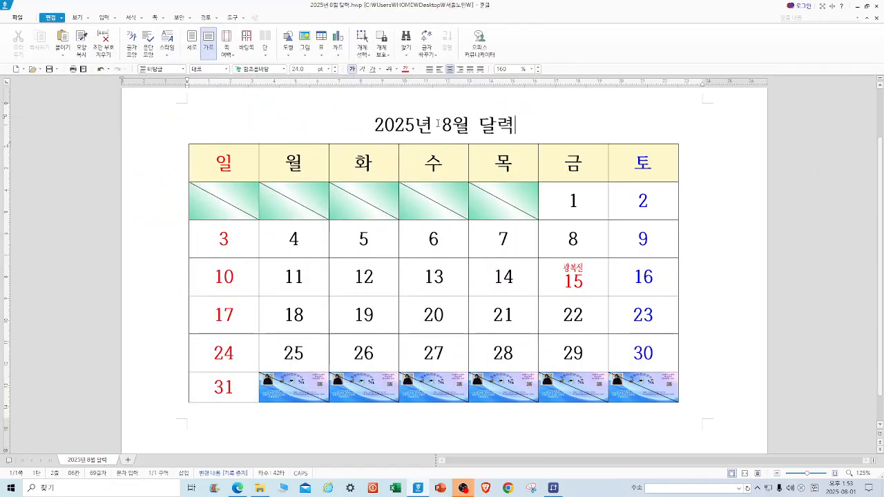
Change the title to 2025년 9월 달력 and clear all date numbers from the table cells.
left_click_drag(441, 124, 452, 124)
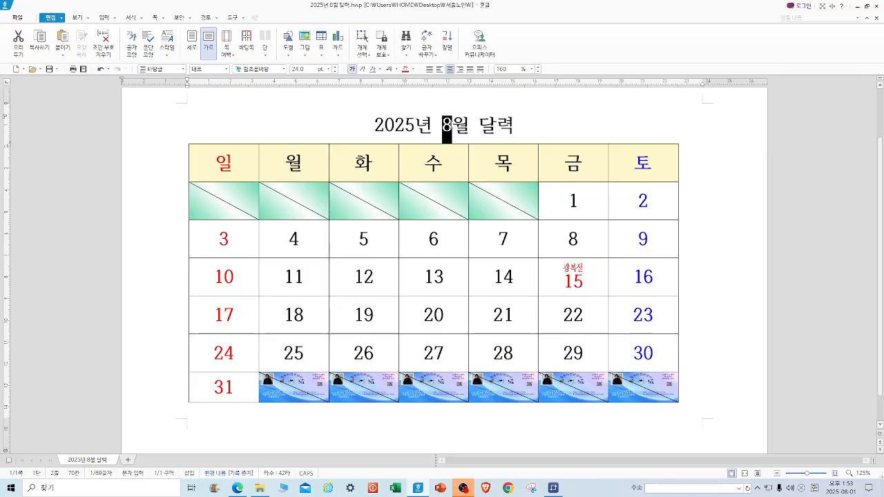
type("9")
left_click_drag(576, 202, 619, 359)
key("Delete")
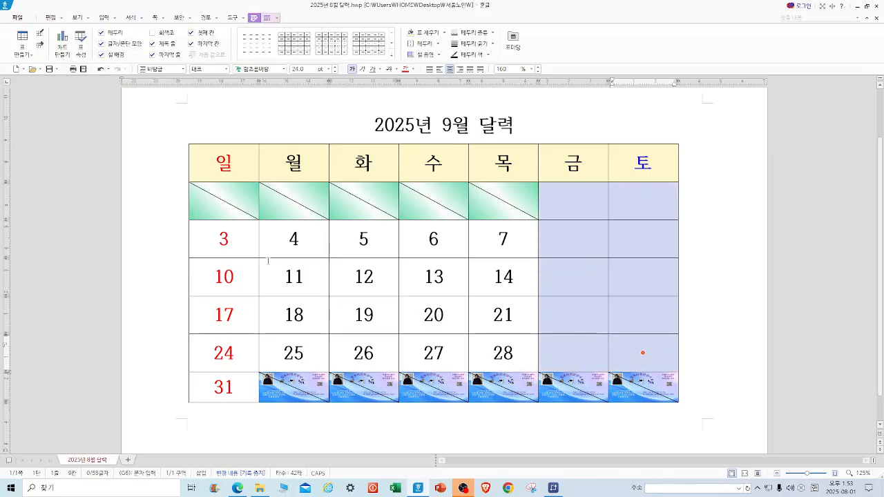
left_click_drag(206, 241, 503, 353)
key("Delete")
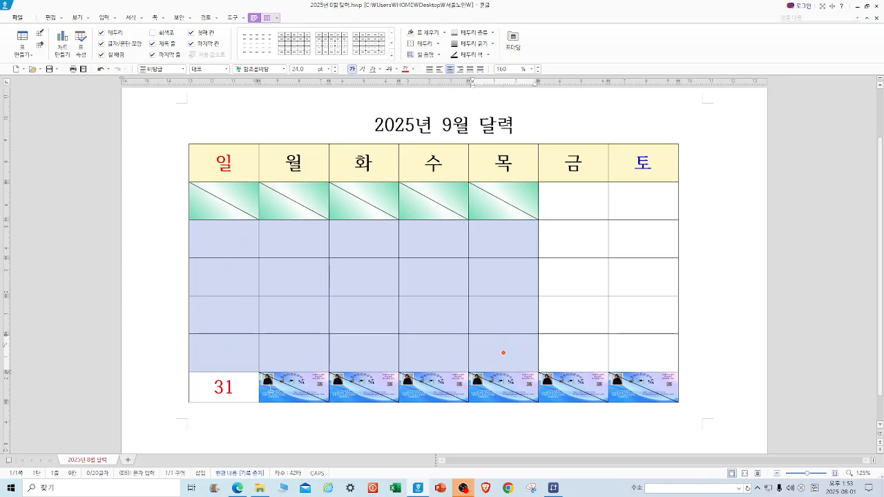
left_click_drag(210, 384, 253, 393)
key("Delete")
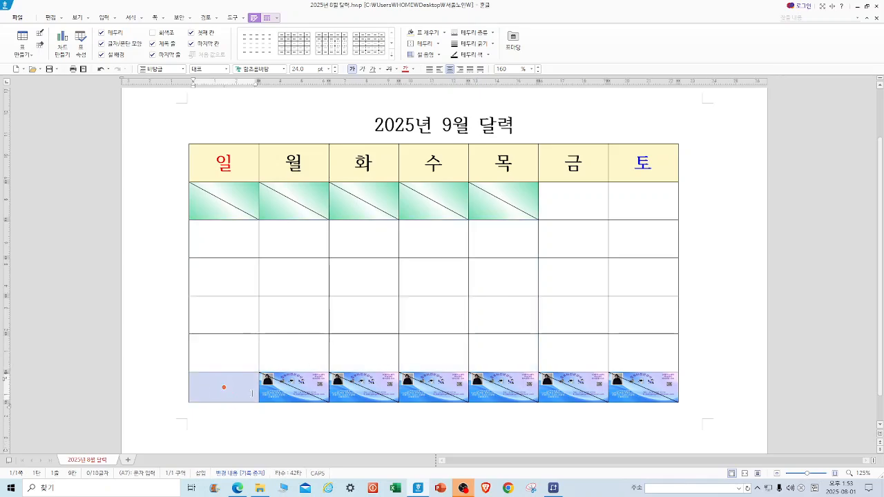
Remove the picture background from the bottom row's cells.
left_click(643, 386)
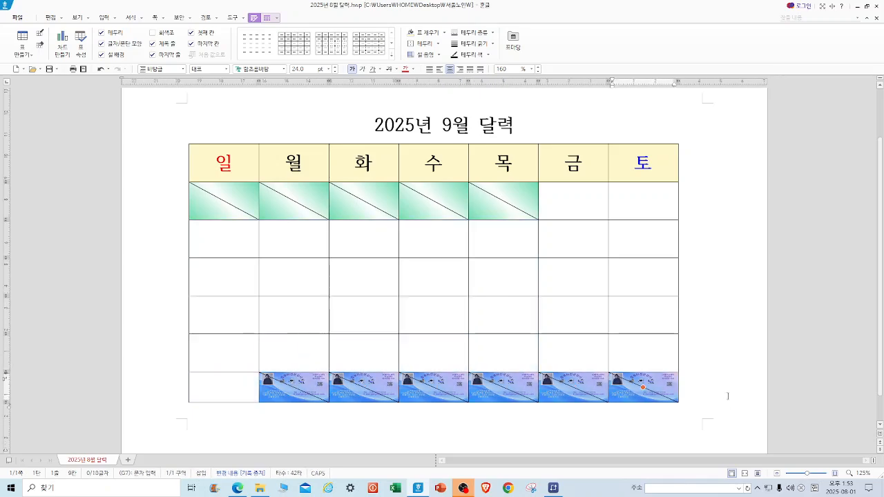
key("c")
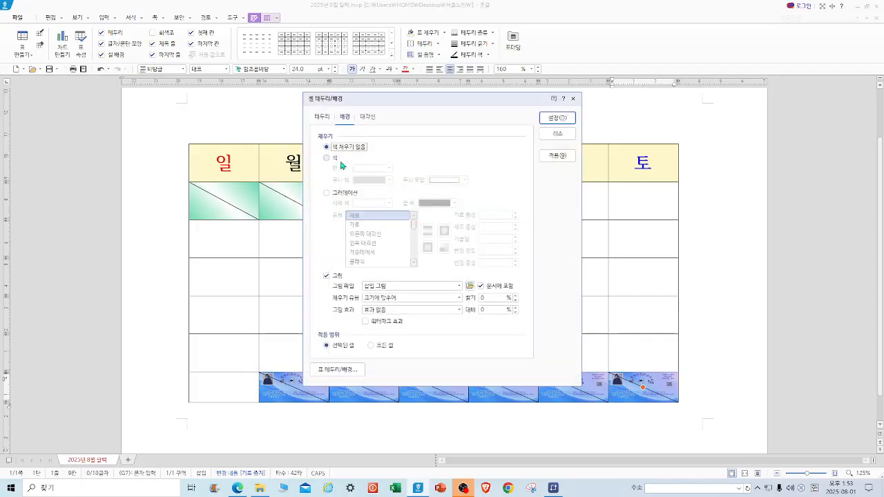
left_click(327, 276)
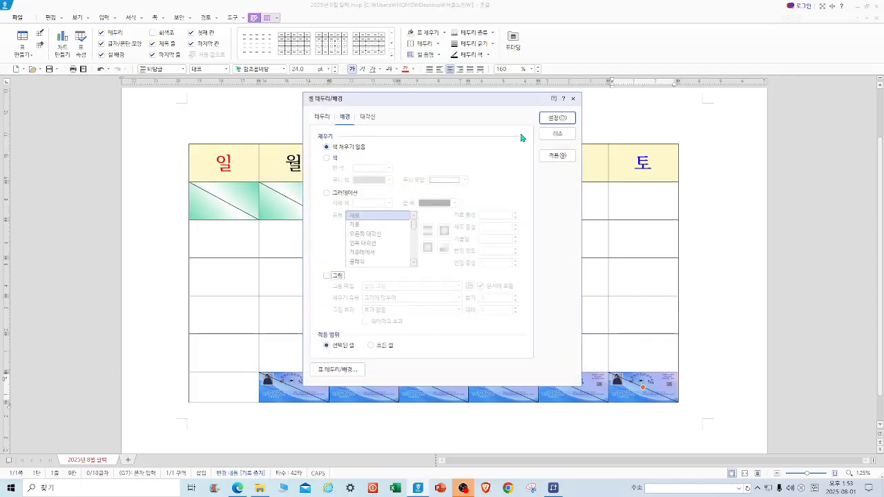
left_click(556, 117)
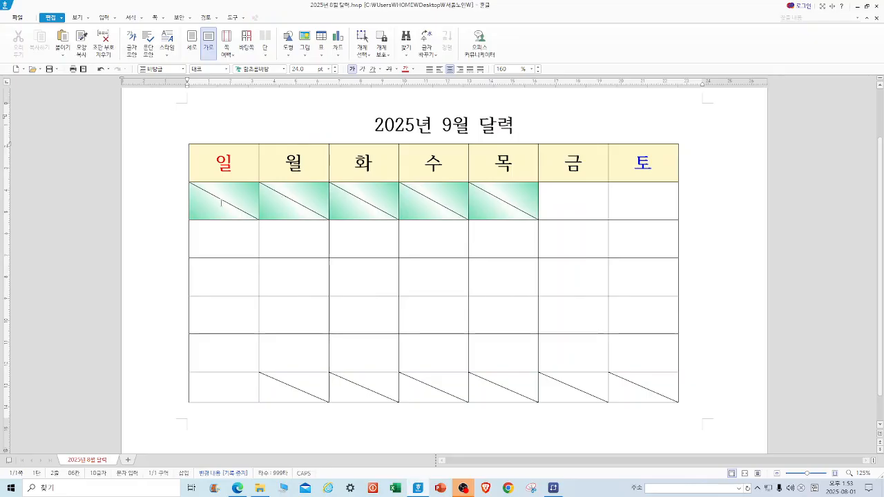
Remove the gradient fill from the first date row's Sunday to Thursday cells.
left_click_drag(214, 201, 486, 206)
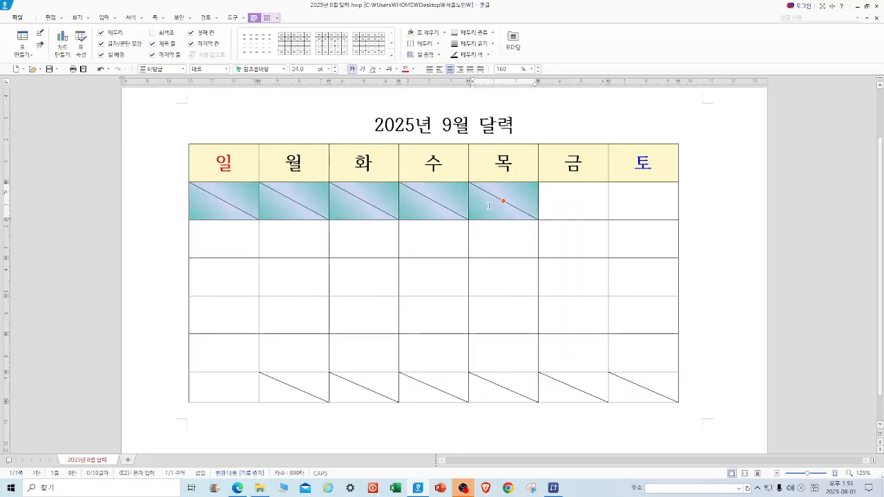
key("c")
left_click(327, 147)
left_click(558, 118)
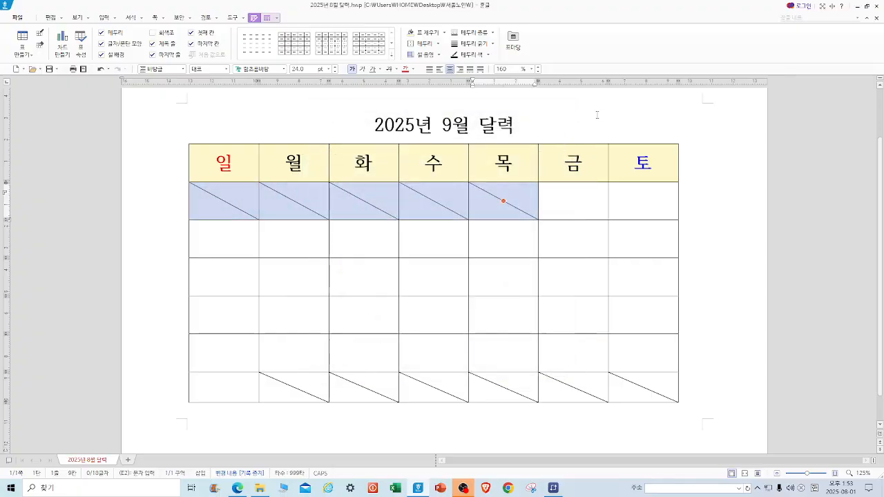
Look up the September 2025 month view in the system calendar.
left_click(597, 115)
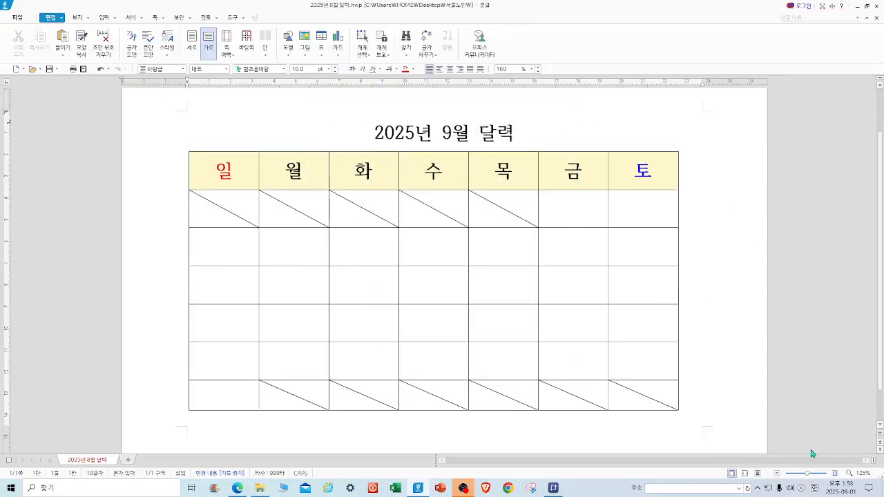
left_click(847, 490)
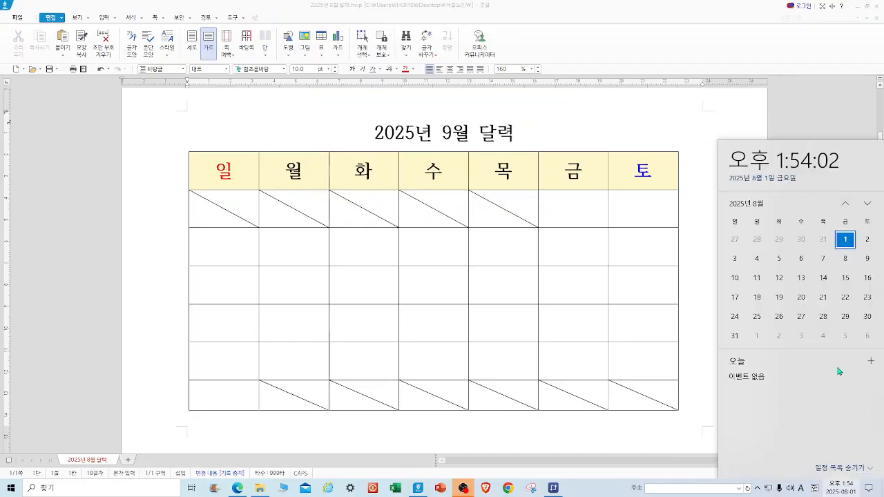
left_click(868, 205)
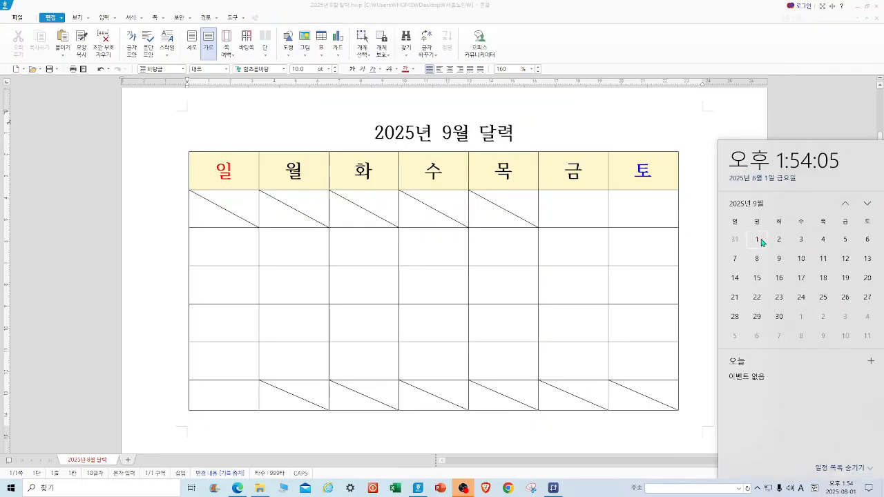
Try to change the inner borders of the first date row's Sunday to Thursday cells, then undo it.
left_click_drag(224, 210, 517, 212)
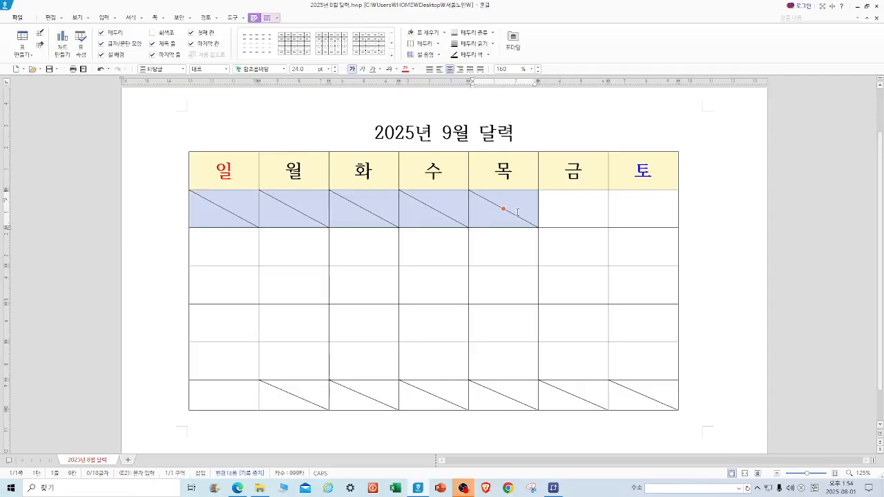
left_click(438, 44)
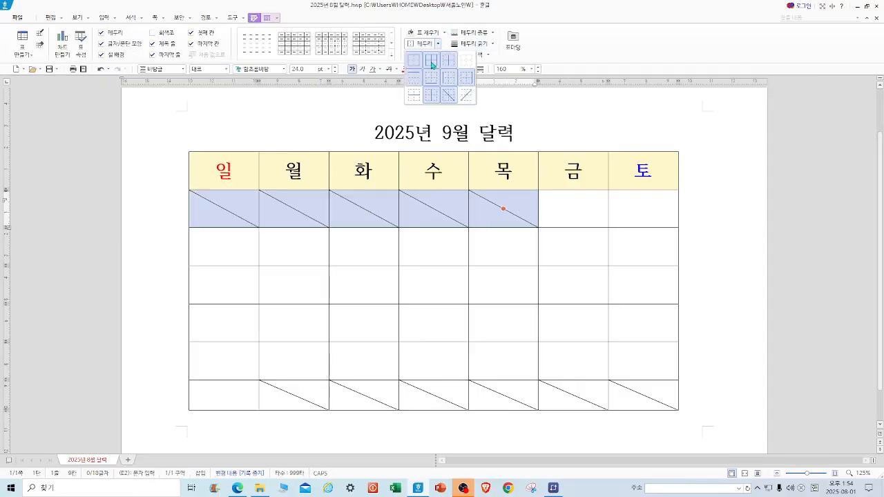
left_click(466, 61)
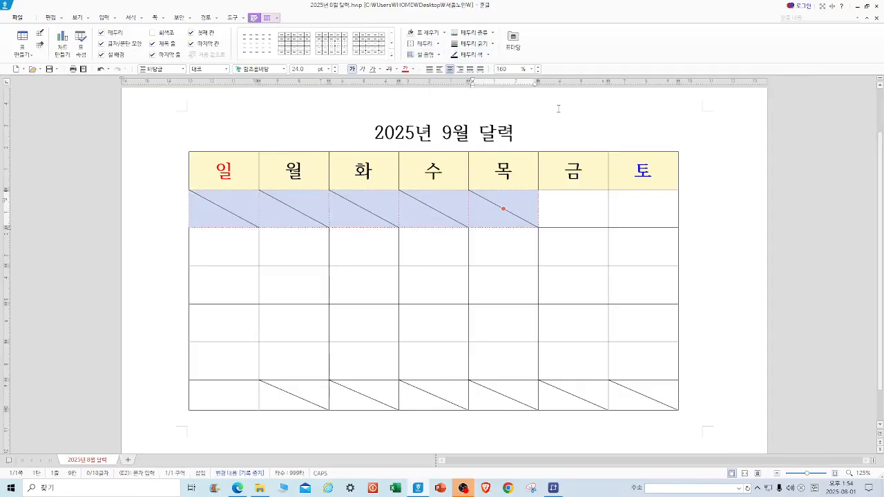
left_click(558, 108)
left_click_drag(218, 210, 479, 209)
left_click(100, 69)
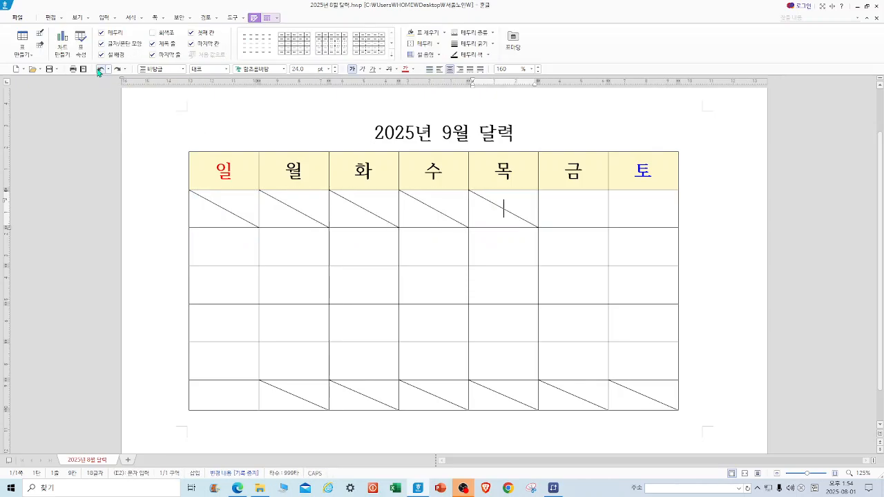
Remove the inner vertical borders between the first date row's Sunday to Thursday cells by setting them to no line.
left_click(503, 207)
left_click(223, 212)
left_click_drag(222, 212, 497, 213)
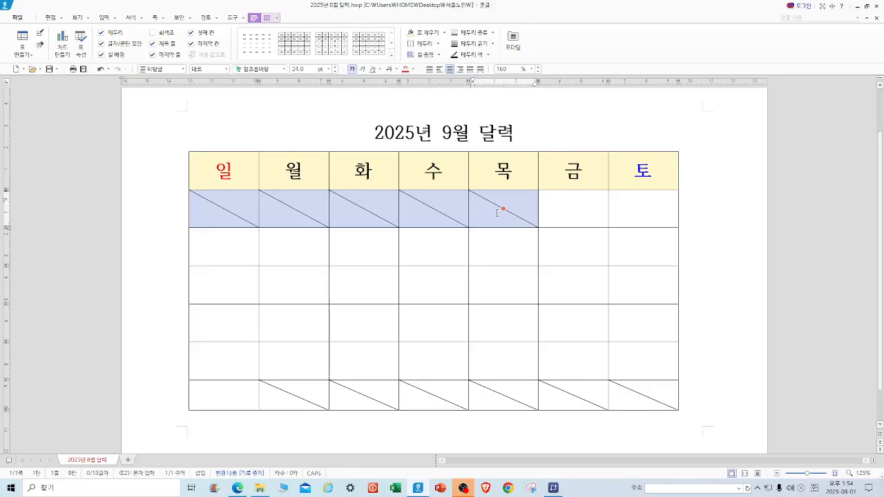
key("l")
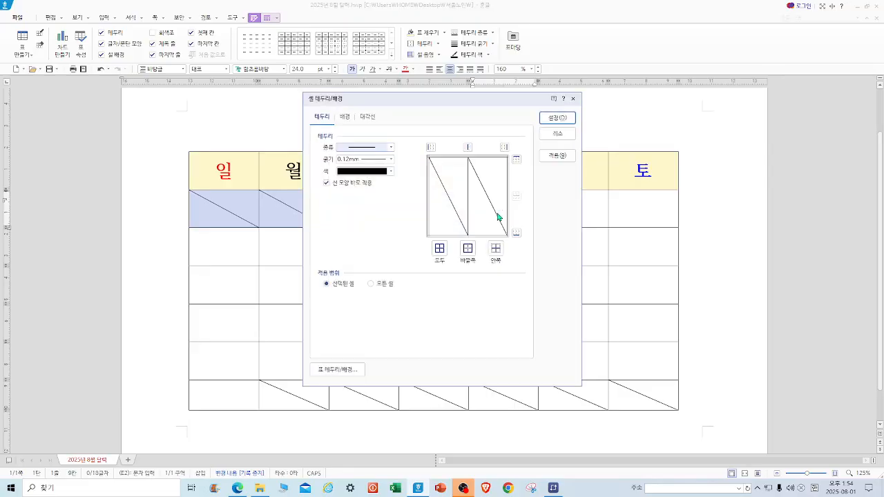
left_click(390, 147)
left_click(375, 161)
left_click(468, 147)
left_click(468, 147)
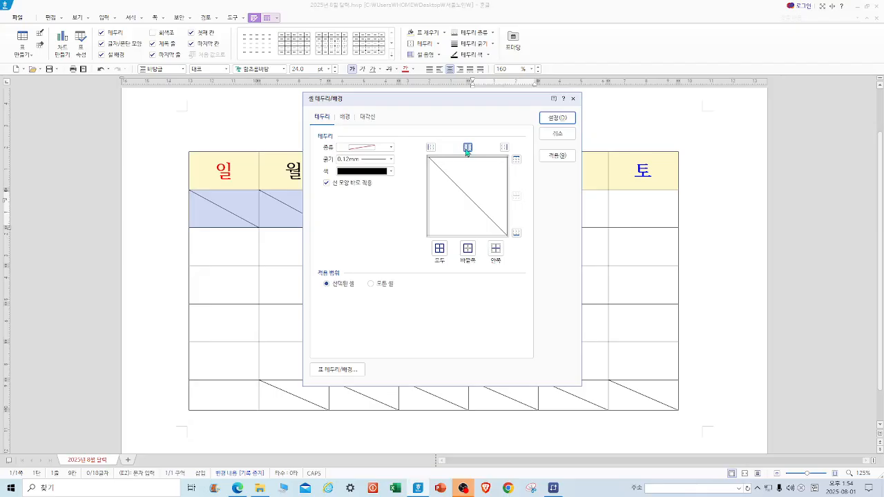
left_click(468, 147)
left_click(467, 148)
left_click(563, 119)
Remove the diagonal lines from the first date row's Sunday to Thursday cells.
left_click(580, 116)
left_click_drag(216, 220, 487, 213)
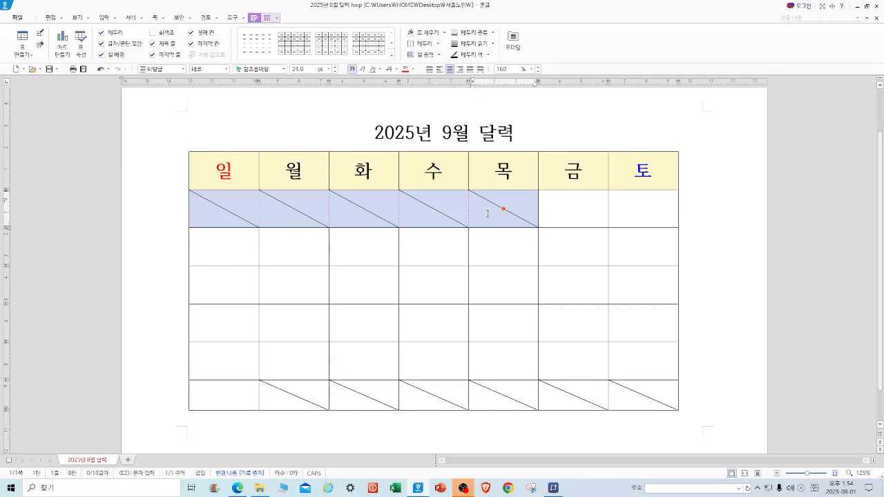
left_click(438, 44)
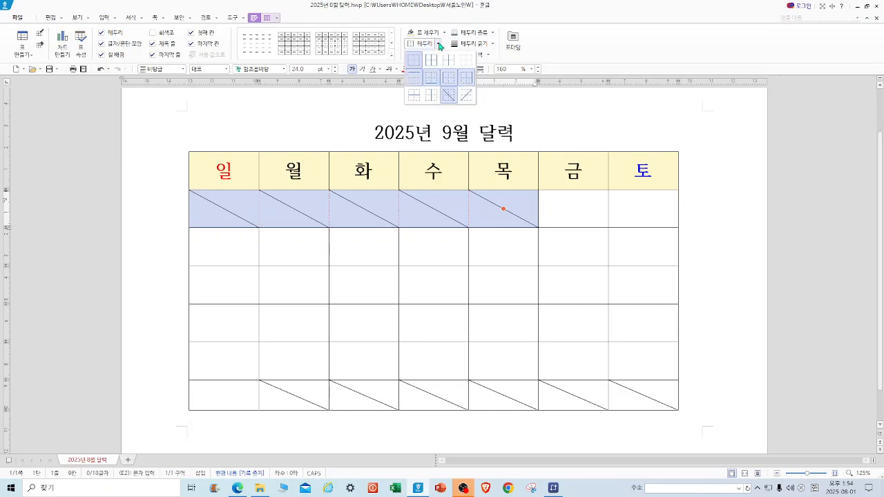
left_click(449, 101)
left_click(532, 99)
Remove the diagonal lines from the bottom row's Monday to Saturday cells.
left_click_drag(223, 208, 643, 395)
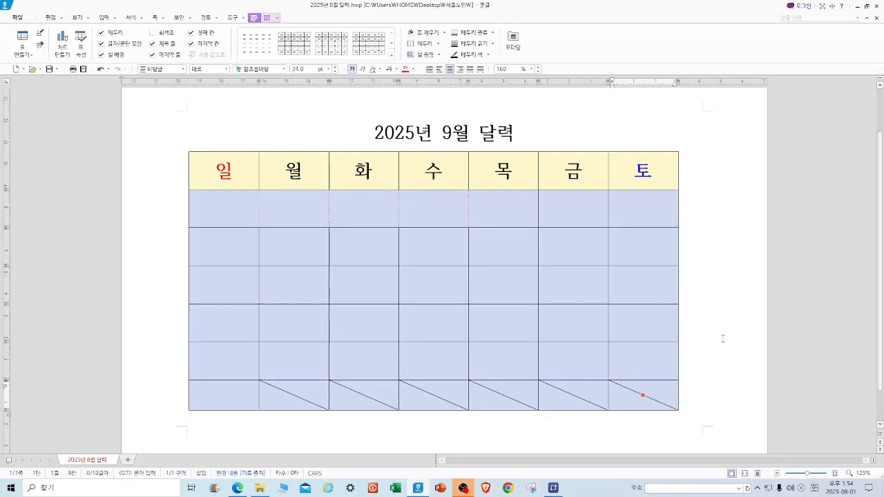
left_click(716, 341)
left_click_drag(299, 391, 614, 408)
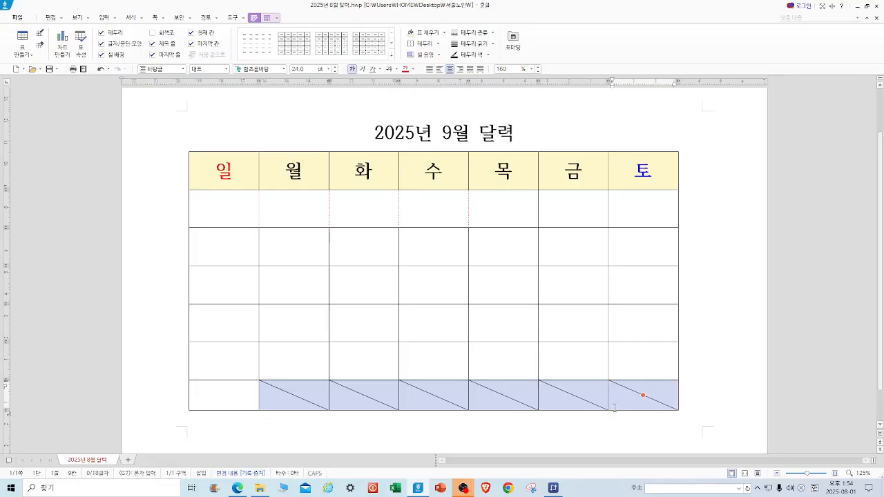
key("l")
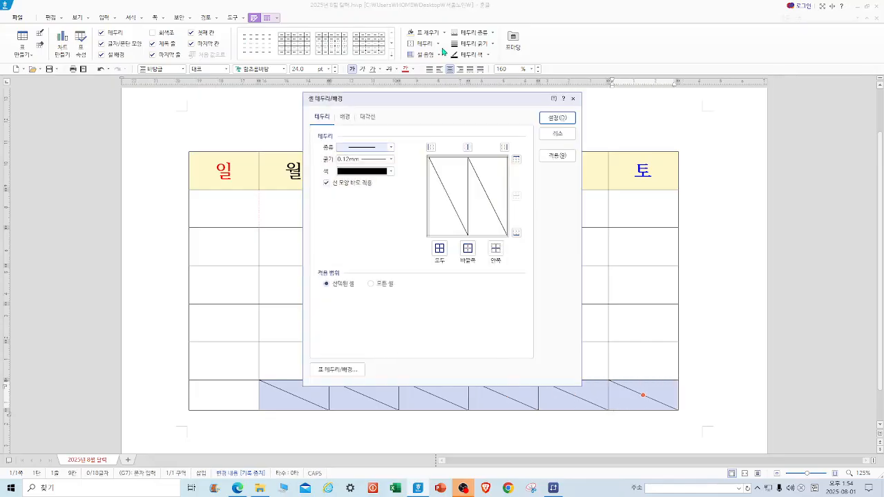
left_click(391, 147)
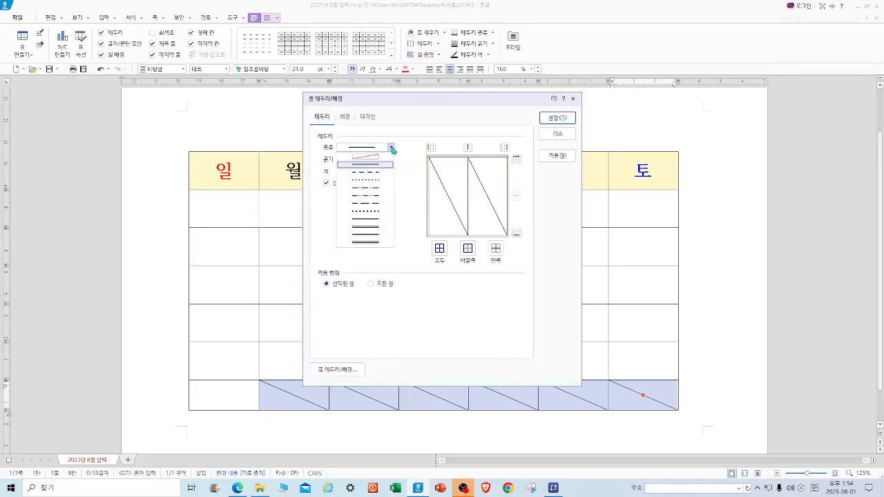
left_click(572, 102)
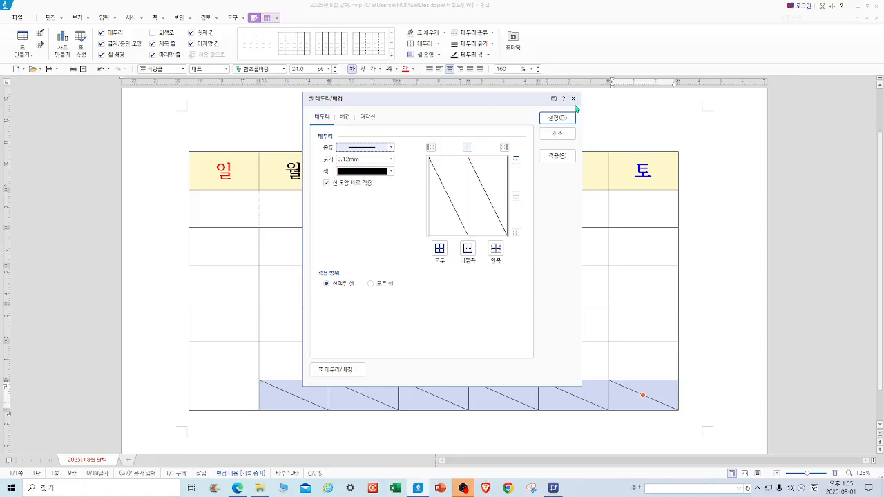
left_click(572, 101)
left_click(437, 43)
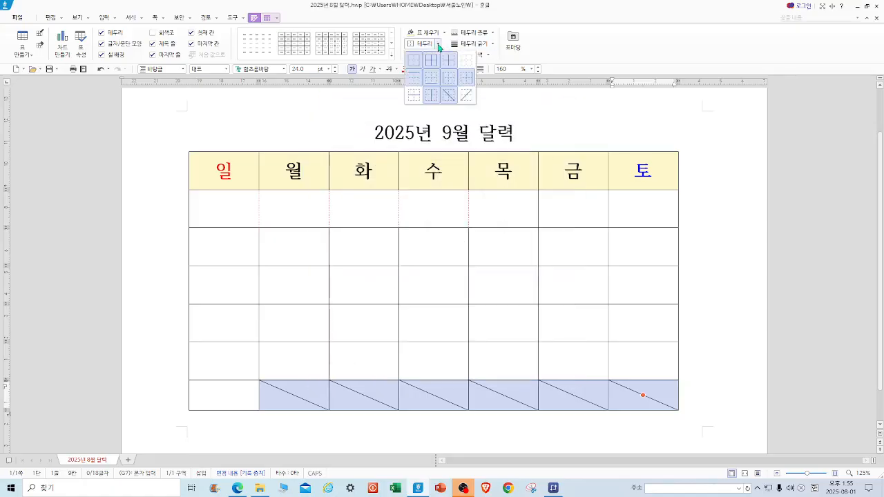
left_click(448, 97)
left_click(543, 96)
Apply solid outer and inner borders to all the date cells.
left_click_drag(240, 198, 573, 285)
left_click(642, 395, "shift")
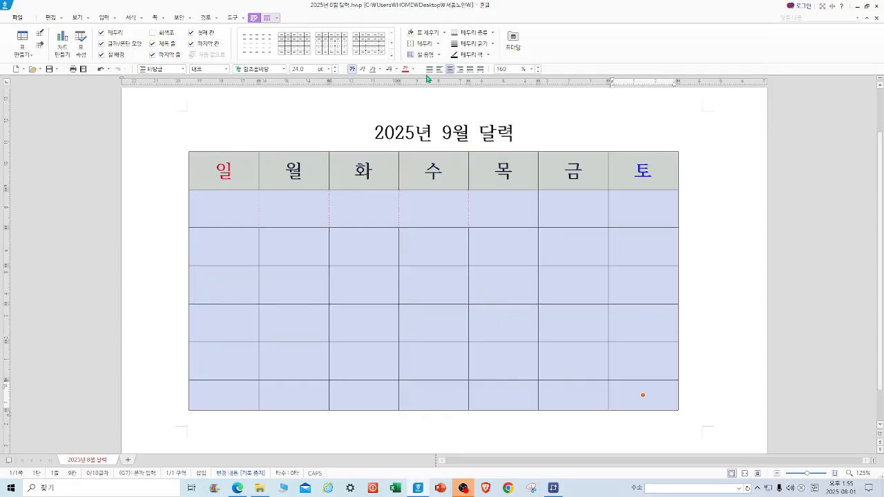
key("l")
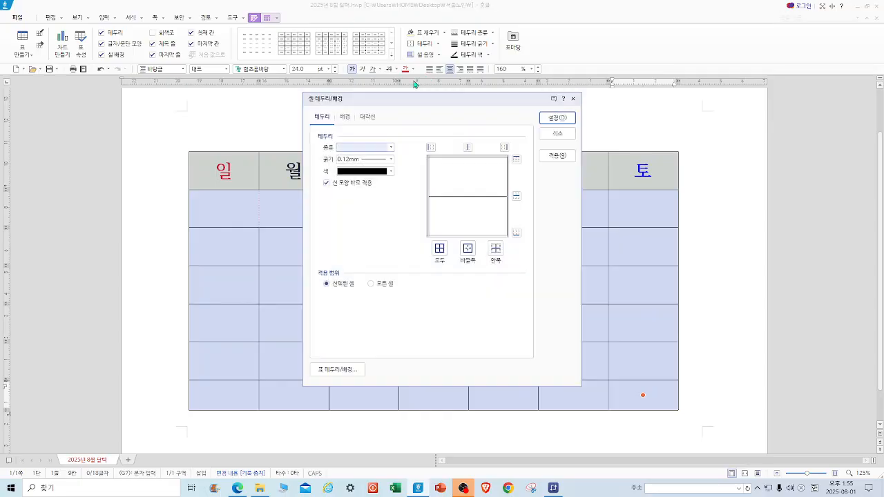
left_click(391, 147)
left_click(373, 164)
left_click(468, 250)
left_click(439, 248)
left_click(557, 118)
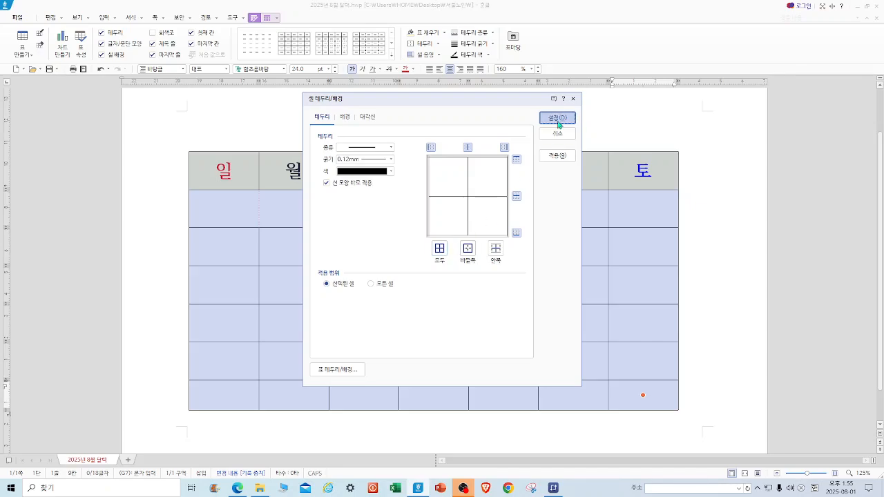
left_click(797, 114)
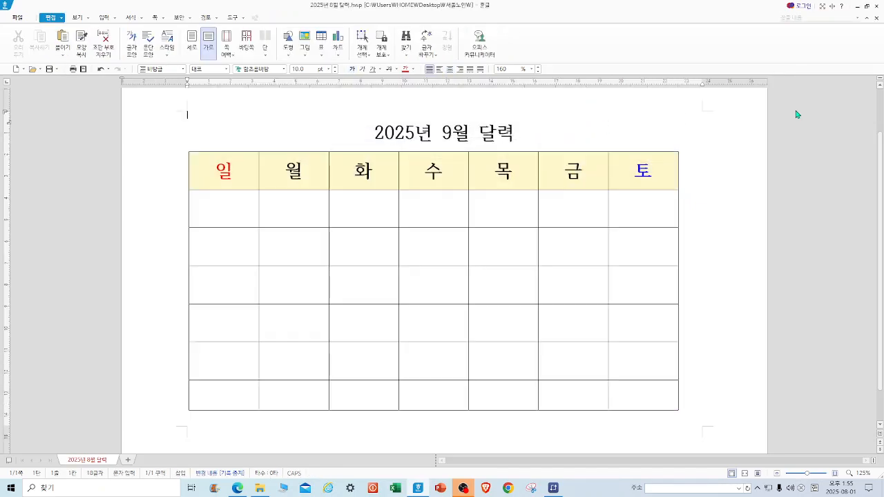
Enter 1 and 2 in the first date row's Sunday and Monday cells.
left_click(240, 211)
type("1")
left_click(294, 210)
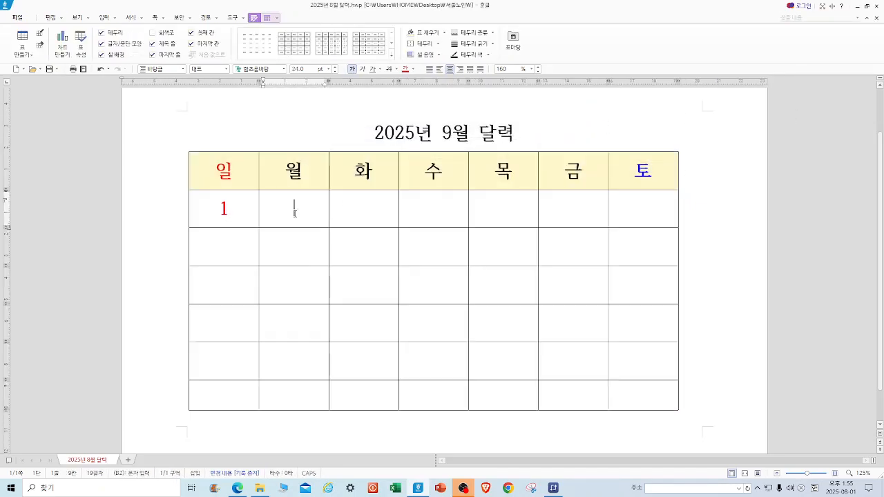
type("2")
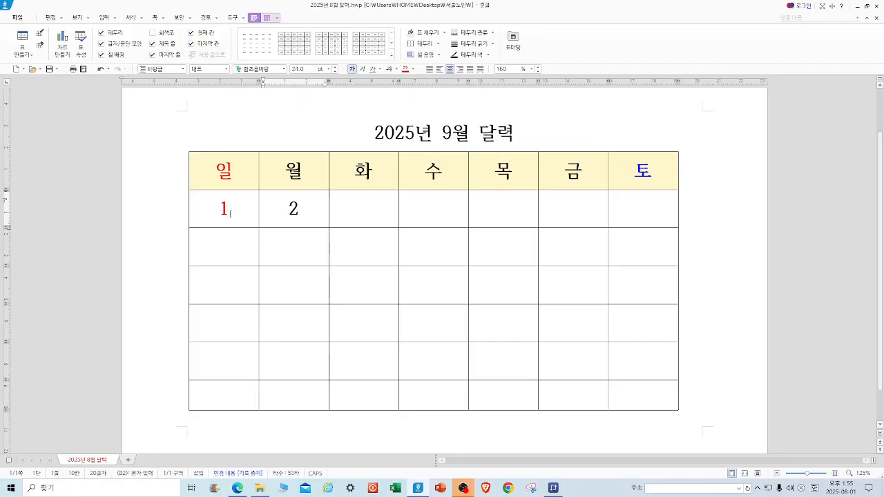
Set the text color of the Sunday and Saturday columns to black.
left_click_drag(225, 178, 224, 395)
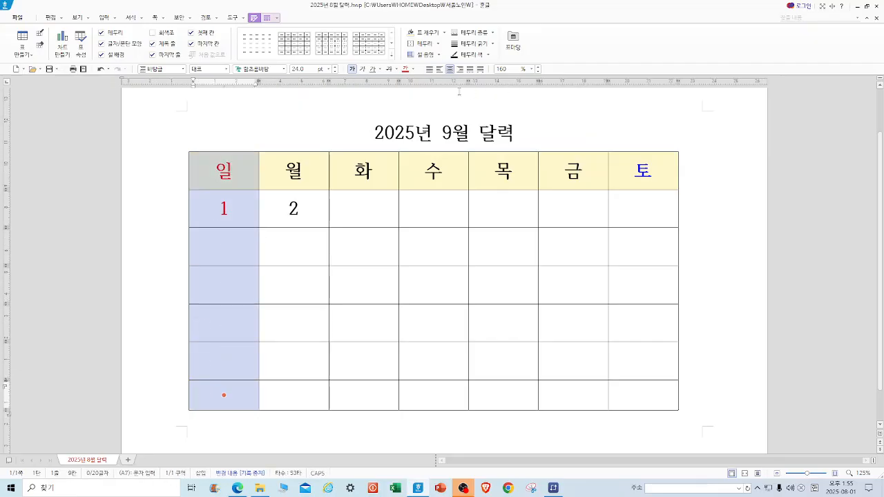
left_click(412, 69)
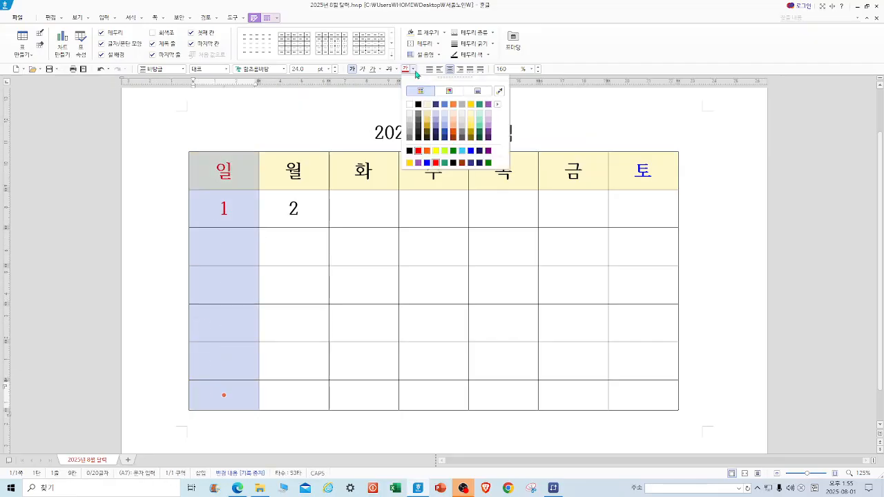
left_click(418, 104)
left_click(419, 104)
left_click_drag(639, 168, 642, 394)
left_click(406, 71)
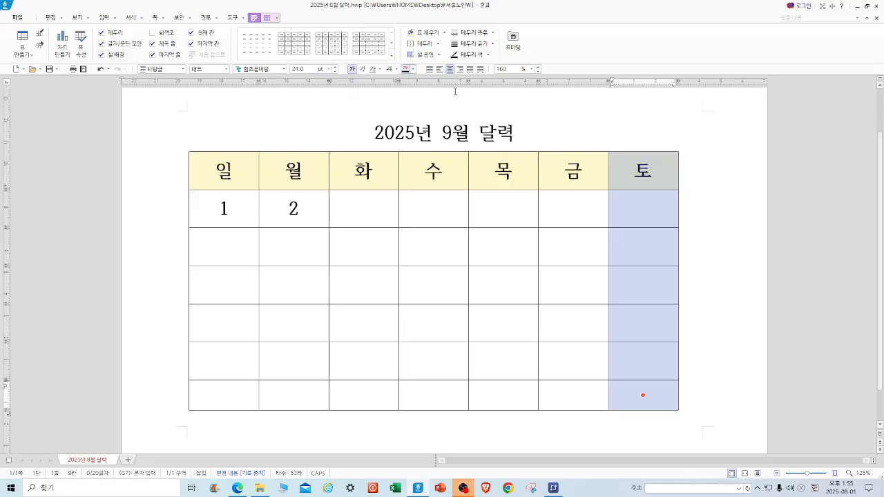
Auto-fill all date cells with sequential numbers continuing from 1 and 2.
left_click(555, 115)
left_click_drag(220, 206, 643, 395)
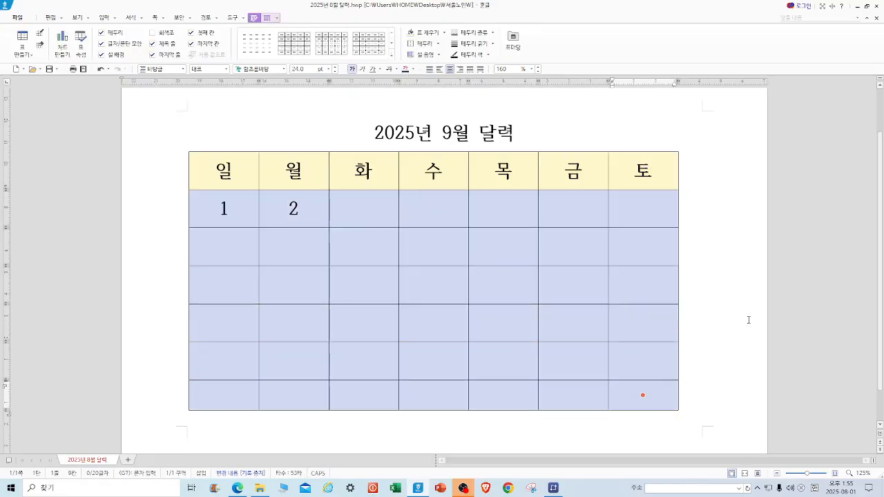
key("a")
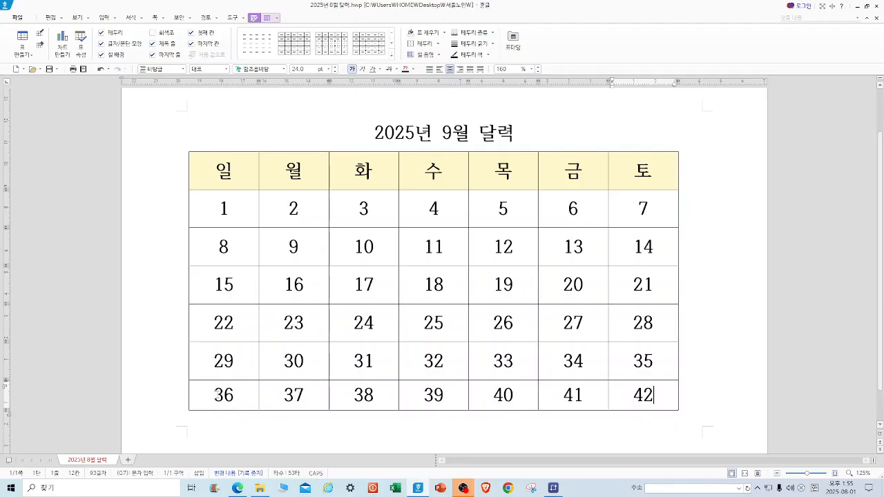
Delete the bottom row of the table.
left_click_drag(212, 395, 649, 407)
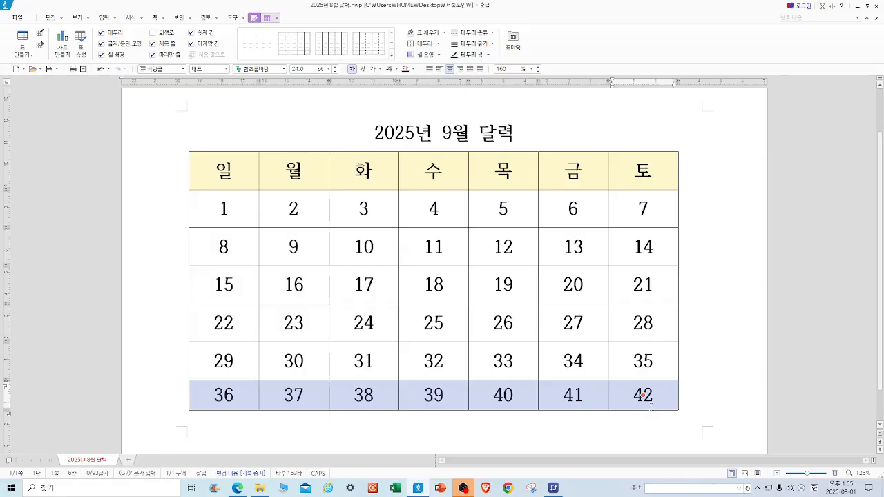
key("Delete")
left_click(447, 262)
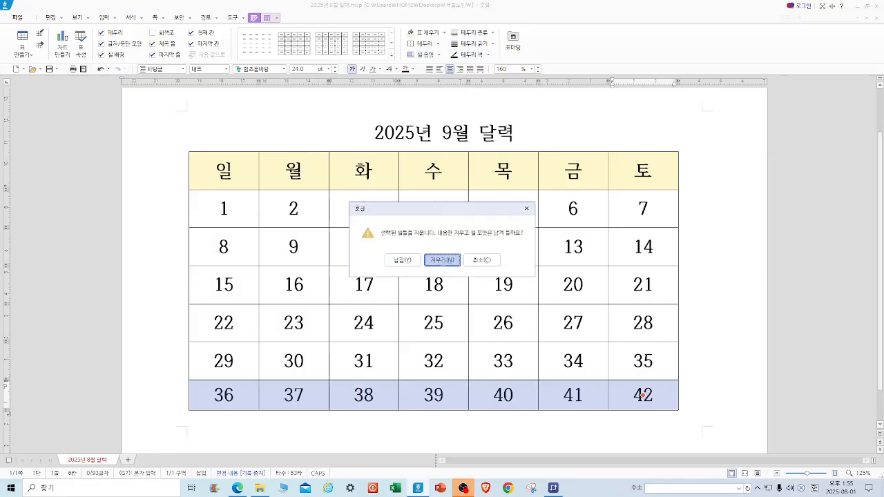
Clear the last row's Tuesday to Saturday cells and add crossed diagonal lines to them.
left_click_drag(351, 361, 635, 360)
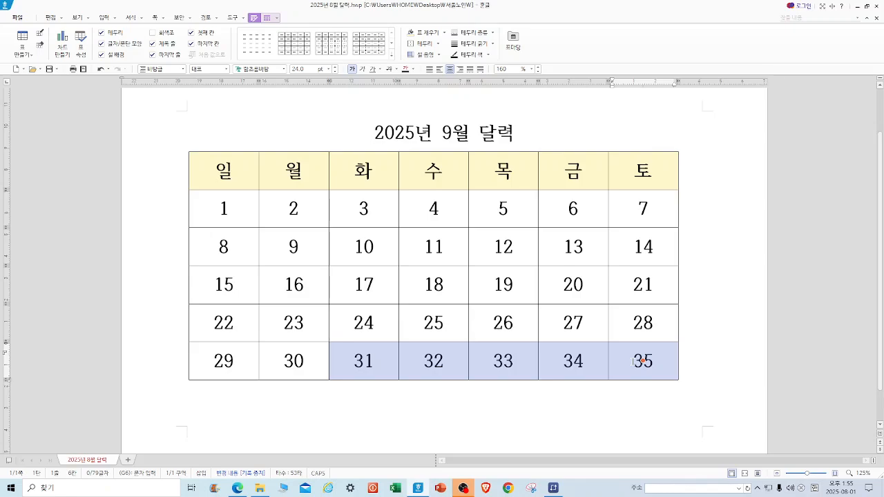
key("Delete")
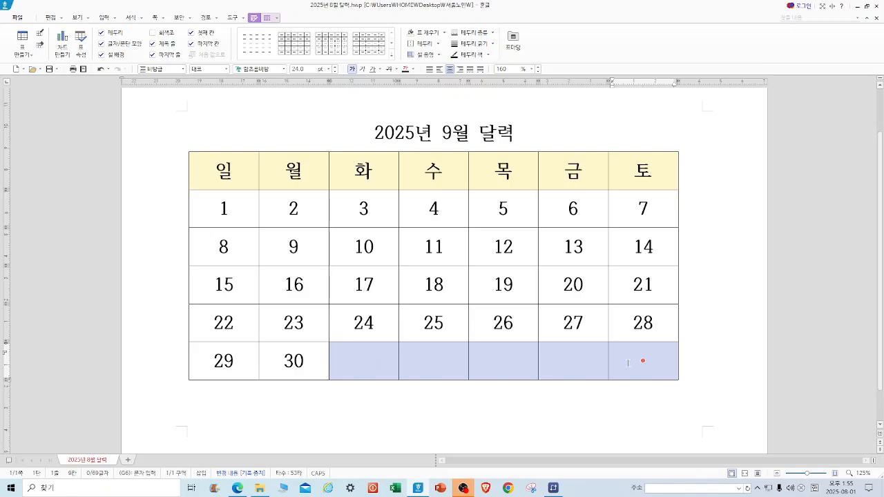
left_click(438, 43)
left_click(448, 94)
left_click(437, 43)
left_click(471, 92)
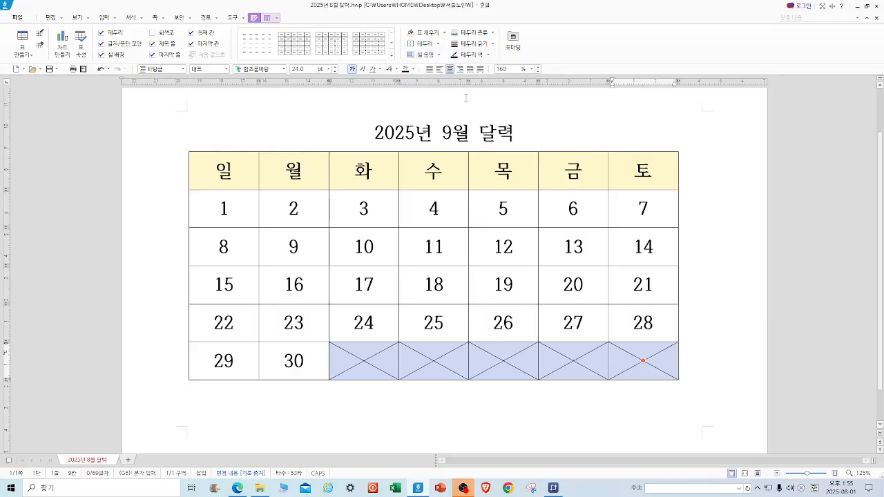
key("Escape")
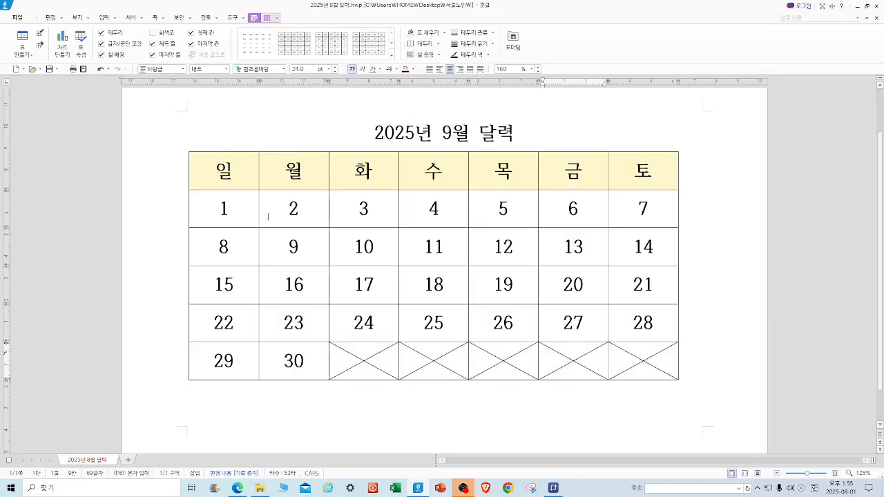
Fill the weekday header row with a light blue background.
left_click_drag(223, 170, 642, 170)
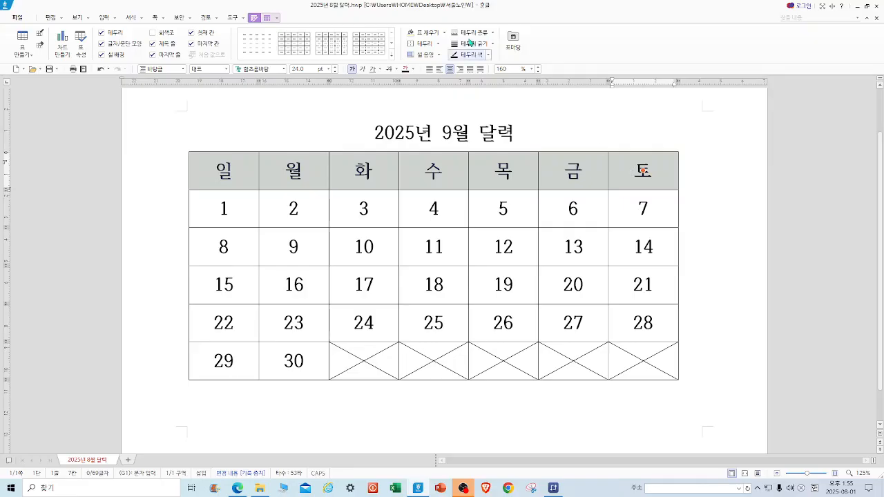
left_click(445, 33)
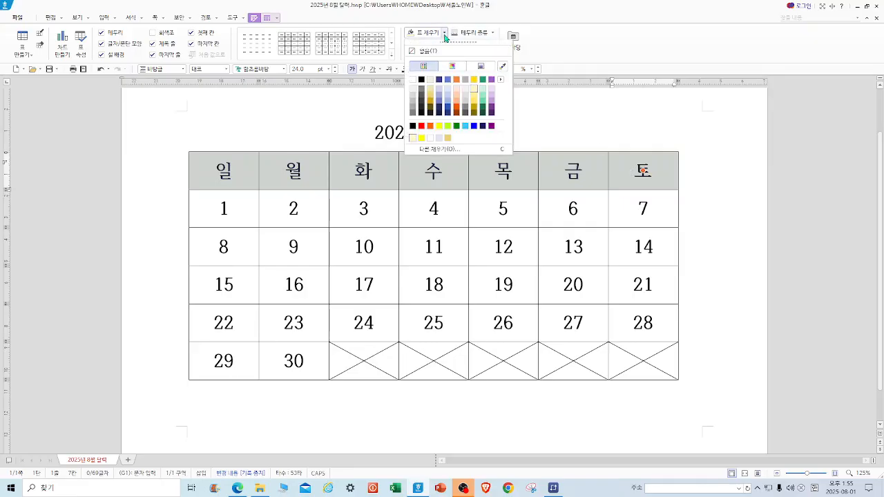
left_click(451, 94)
left_click(552, 114)
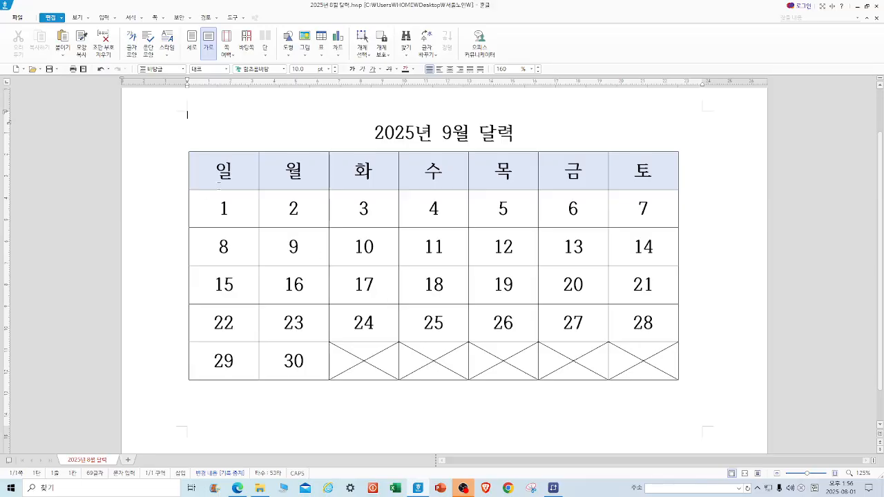
Color the Sunday column's text red, from the header down to 29.
left_click_drag(215, 172, 198, 362)
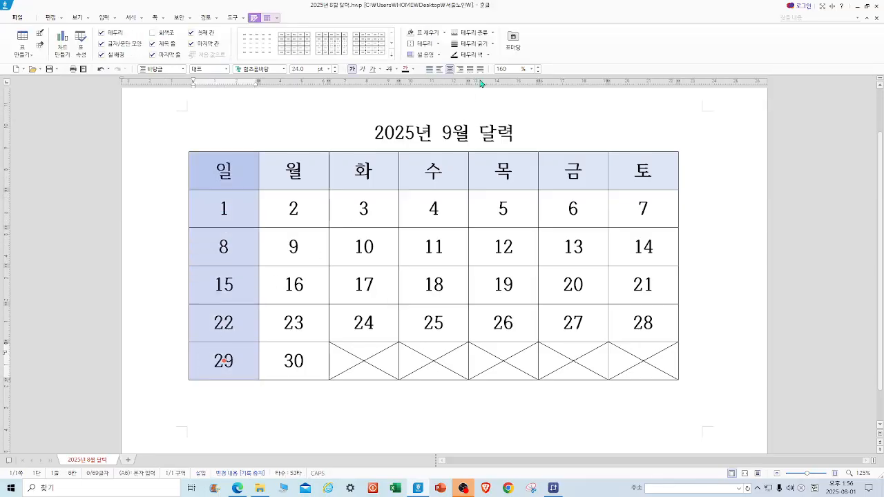
left_click(413, 69)
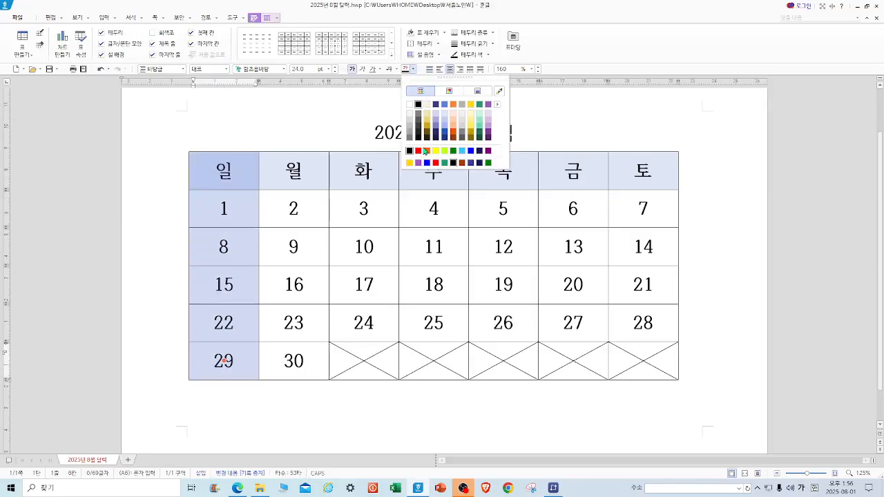
left_click(418, 151)
Color the Saturday column's text blue, from the header down to 28.
left_click_drag(624, 170, 642, 323)
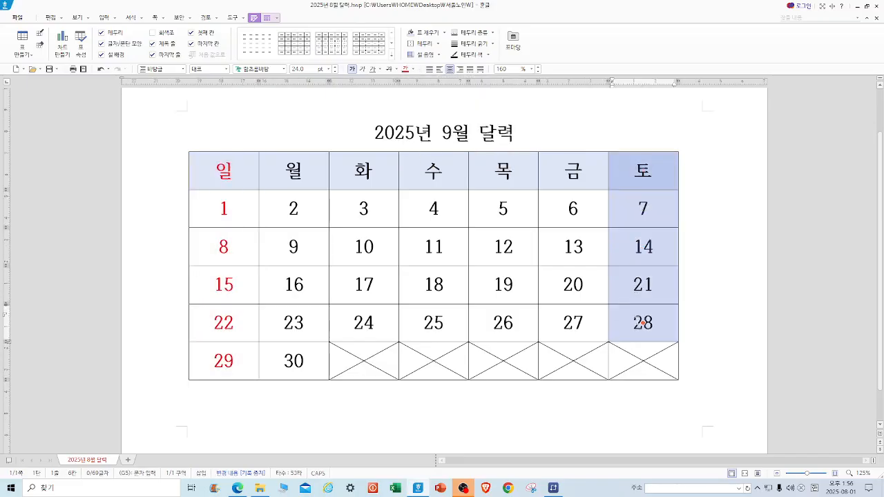
left_click(413, 69)
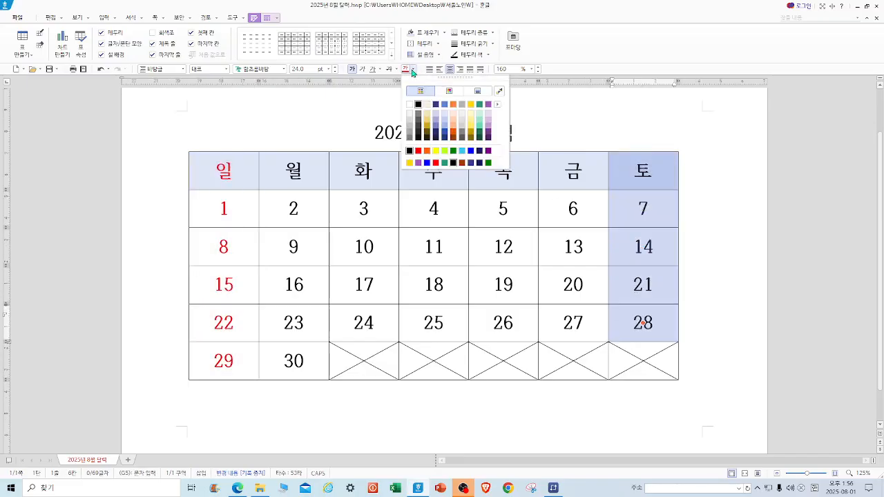
left_click(426, 163)
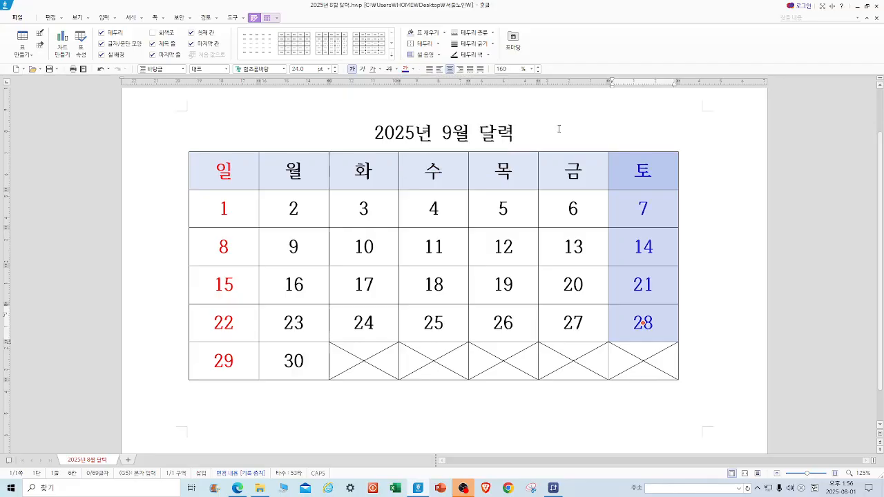
left_click(558, 129)
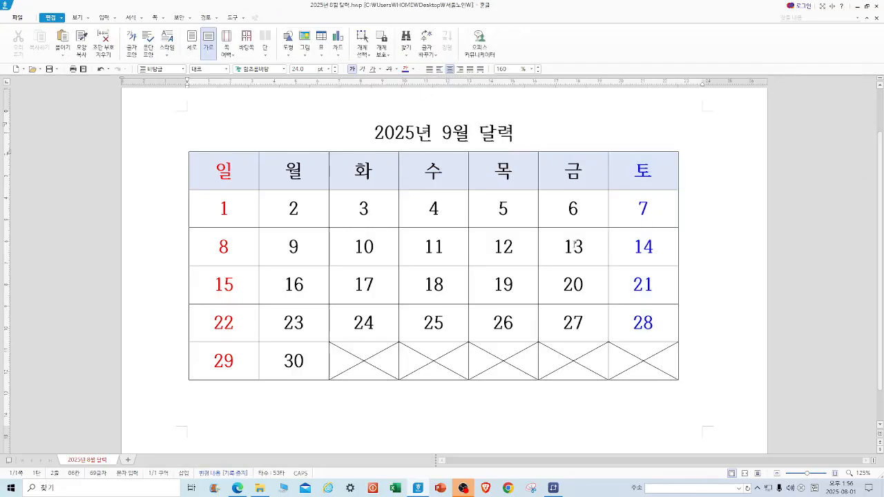
Preview the September calendar page and close the preview.
scroll(504, 251, "up", 2)
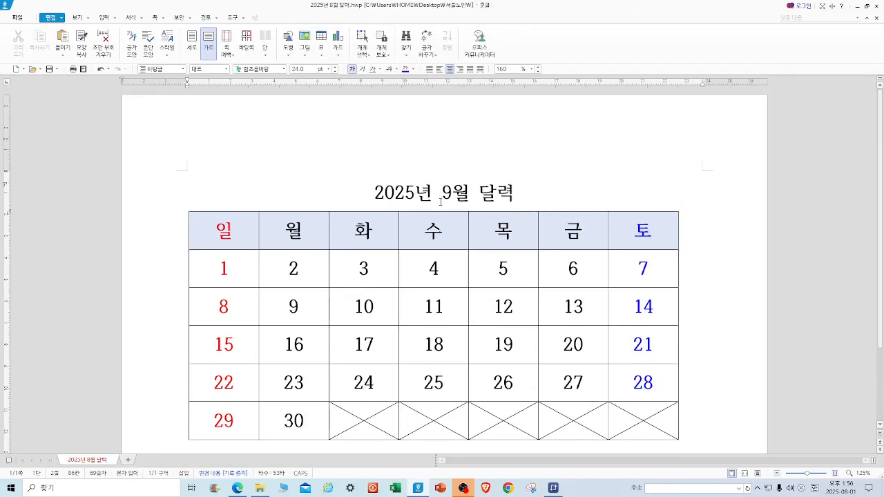
left_click(83, 69)
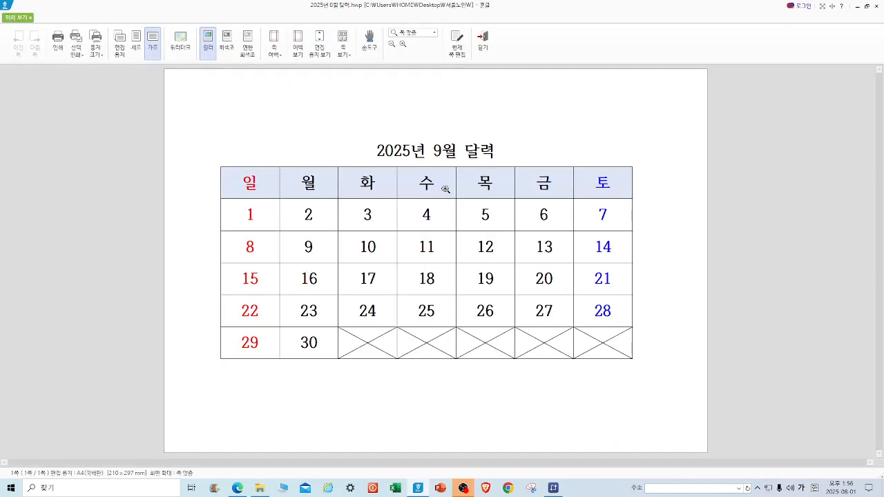
left_click(482, 40)
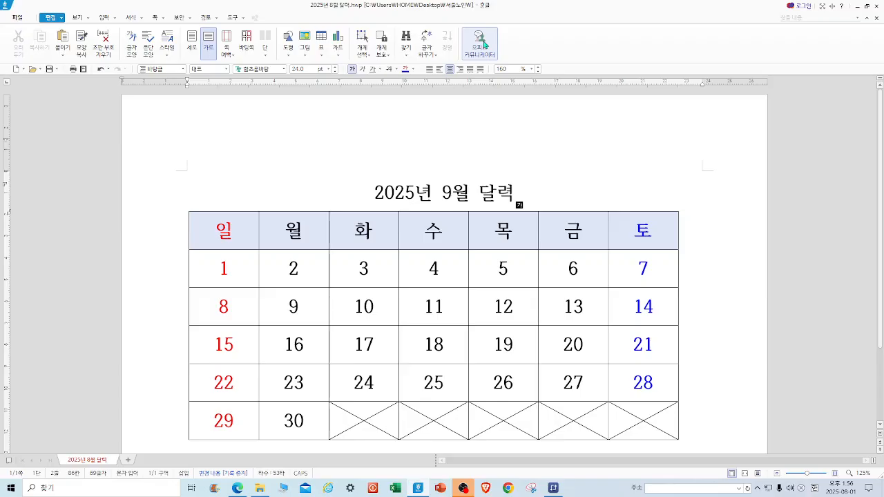
Open a new blank document and insert a table with 5 rows and 4 columns.
left_click(17, 70)
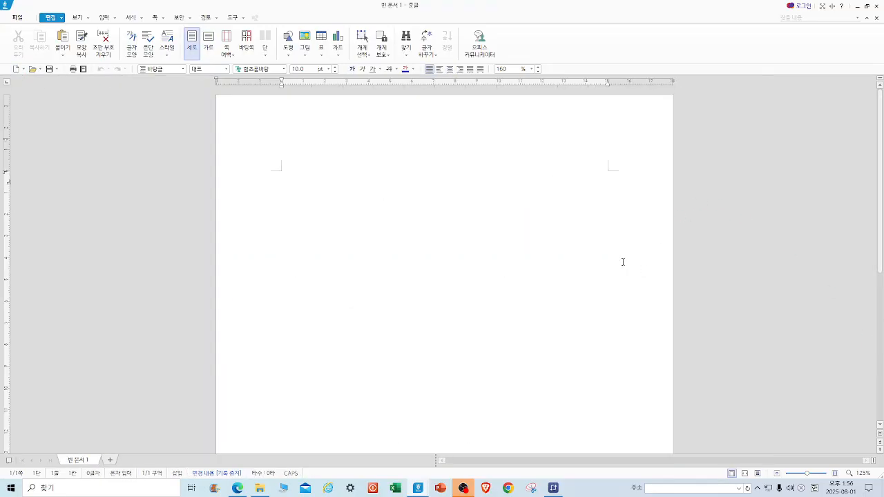
left_click(323, 39)
left_click_drag(392, 223, 373, 223)
type("4")
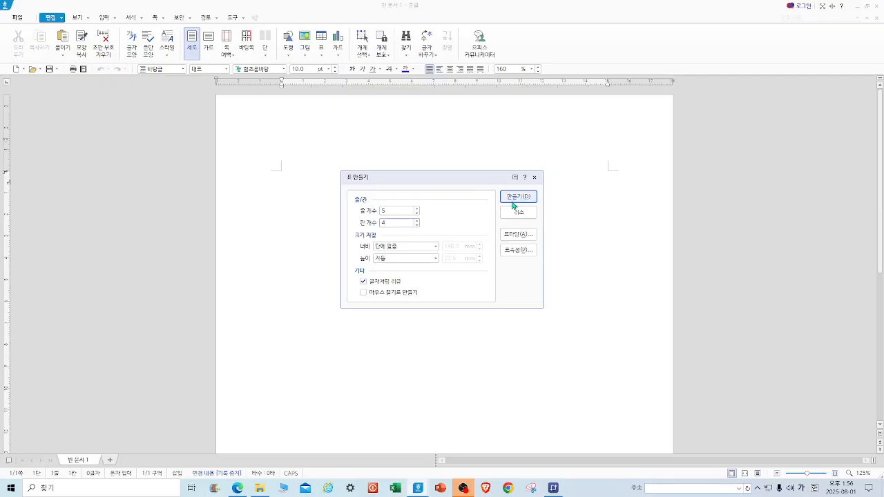
left_click(518, 197)
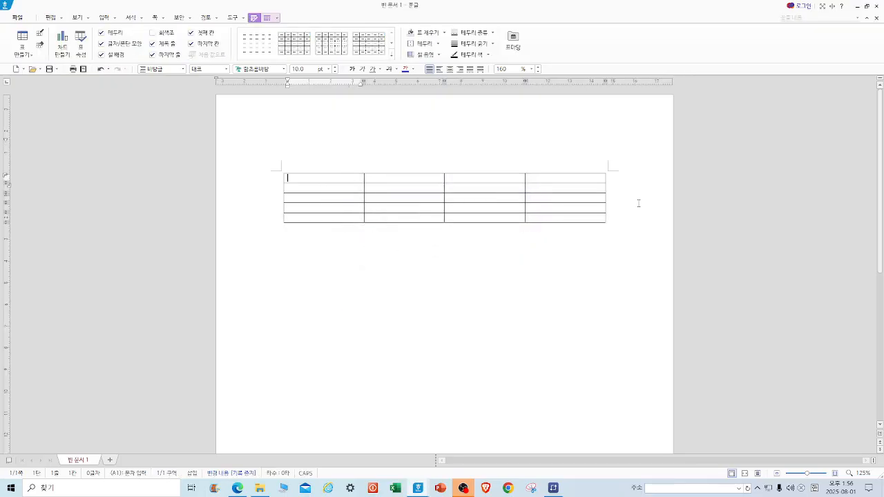
Enter 국어, 영어 and 수학 in the header row's second to fourth cells.
key("Tab")
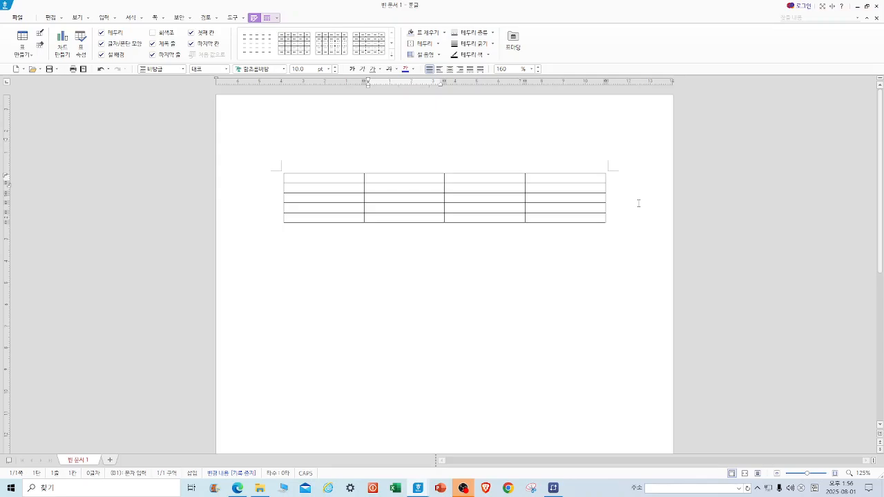
type("국어")
key("Tab")
type("영어")
key("Tab")
type("수학")
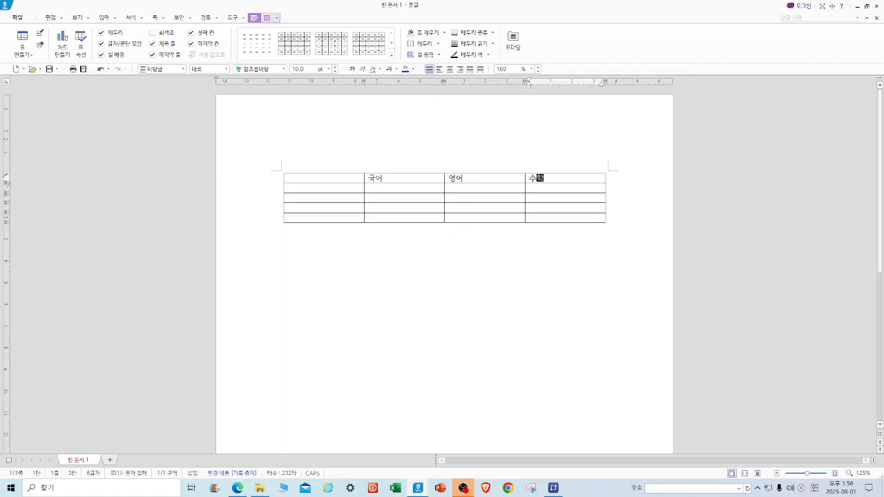
Add two columns to the right of the last column.
left_click(577, 183)
right_click(567, 180)
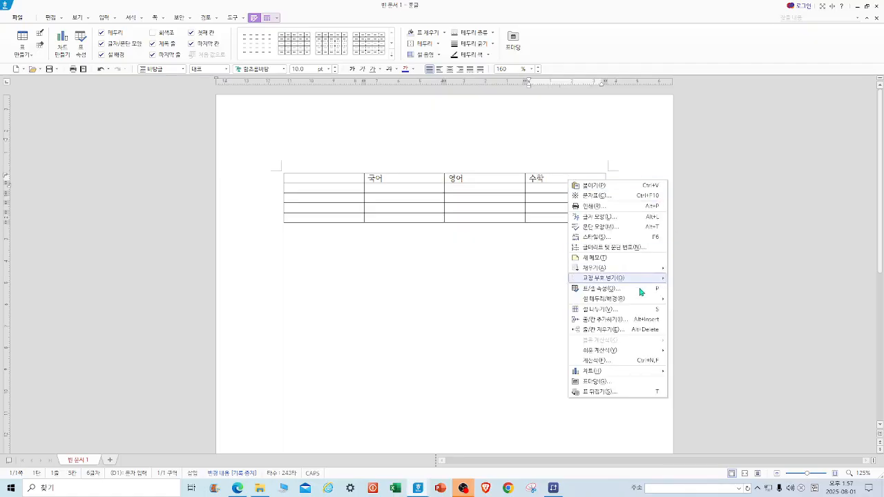
left_click(601, 319)
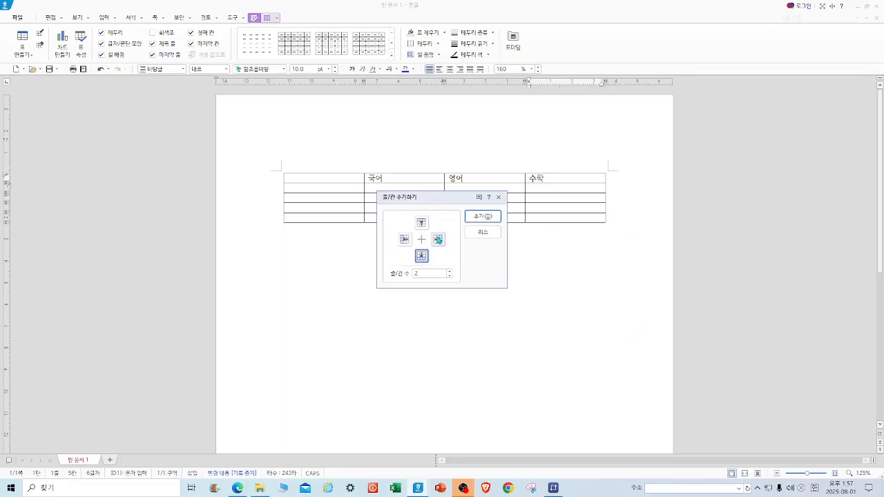
left_click(438, 238)
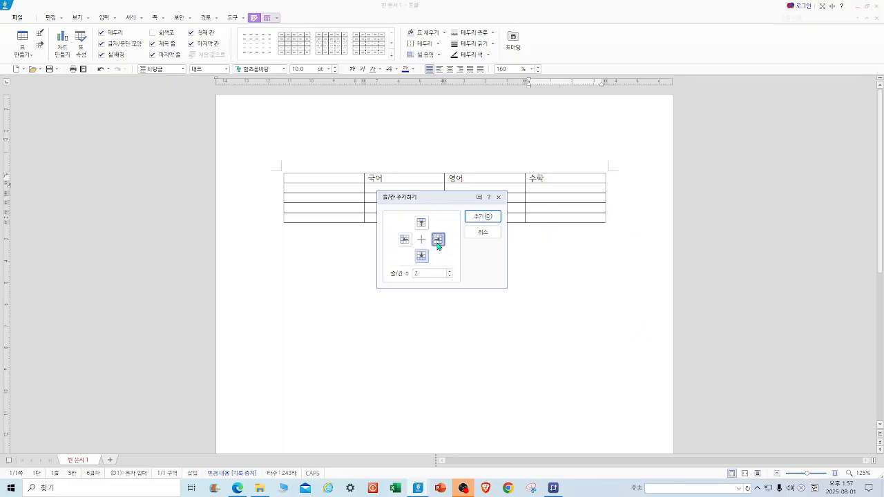
left_click(482, 217)
Select the whole table, narrow its columns to fit the page and make the rows slightly taller.
left_click_drag(338, 176, 672, 226)
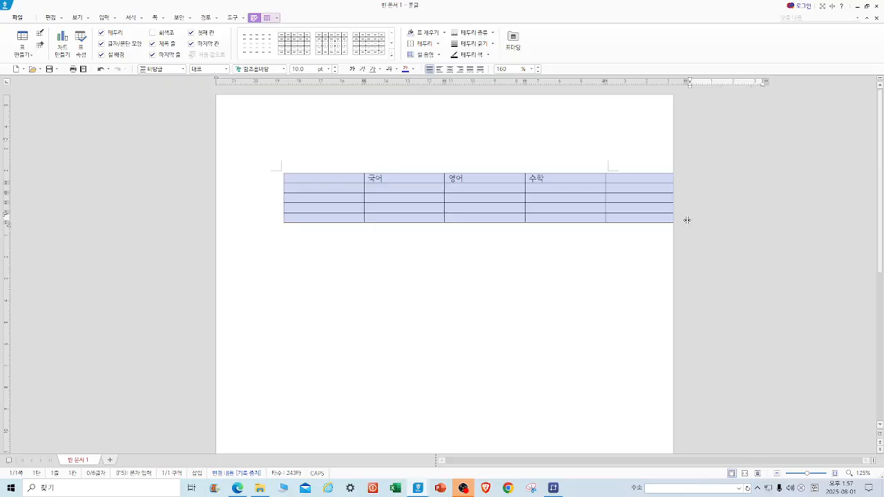
key("ctrl+Left")
key("ctrl+Left")
key("ctrl+Left")
key("ctrl+Left")
key("ctrl+Left")
key("ctrl+Left")
key("ctrl+Left")
key("ctrl+Left")
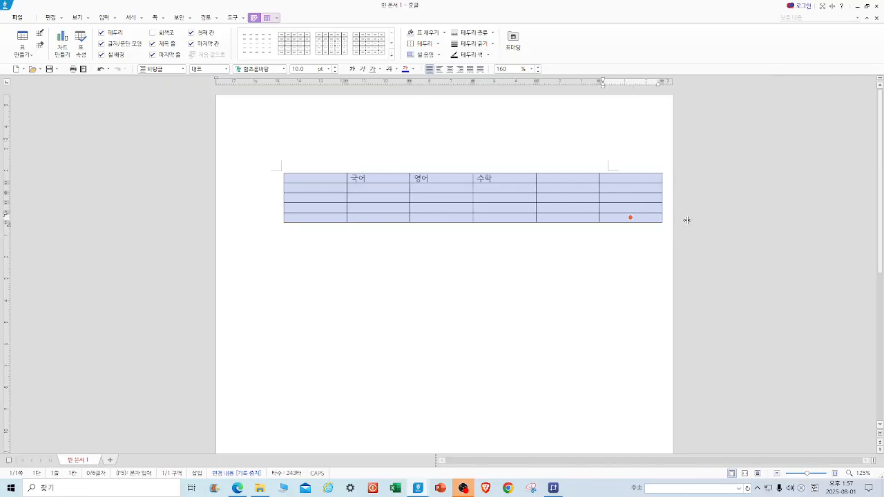
key("ctrl+Left")
key("ctrl+Left")
key("ctrl+Left")
key("ctrl+Down")
key("ctrl+Down")
key("ctrl+Down")
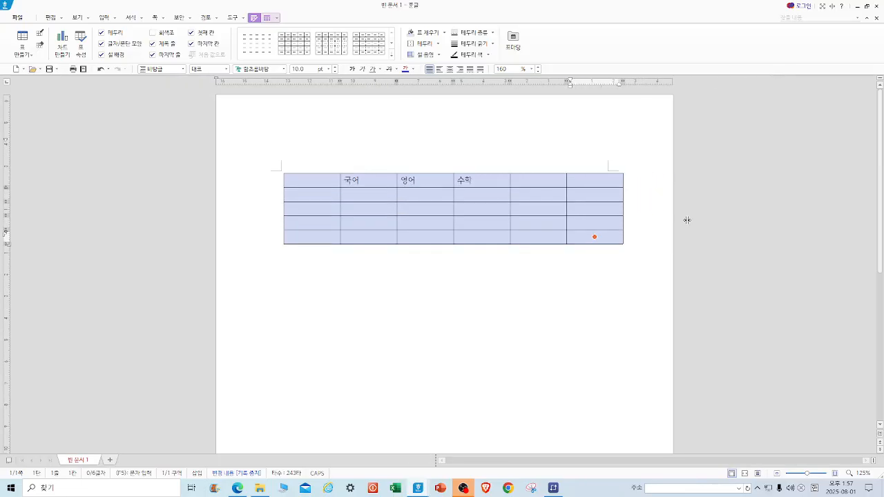
Delete the last column and enter 컴퓨터 in the new last header cell.
left_click_drag(584, 182, 584, 260)
key("Delete")
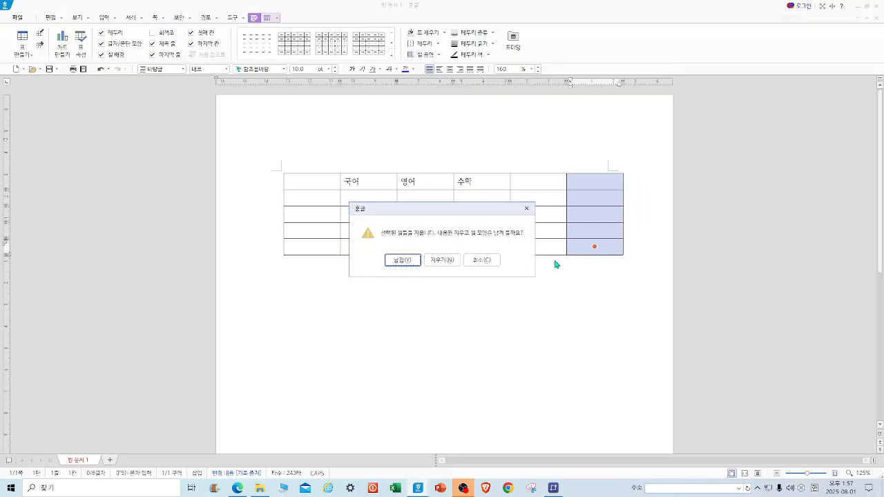
left_click(443, 259)
type("김")
key("BackSpace")
key("BackSpace")
type("김")
type("퓨터")
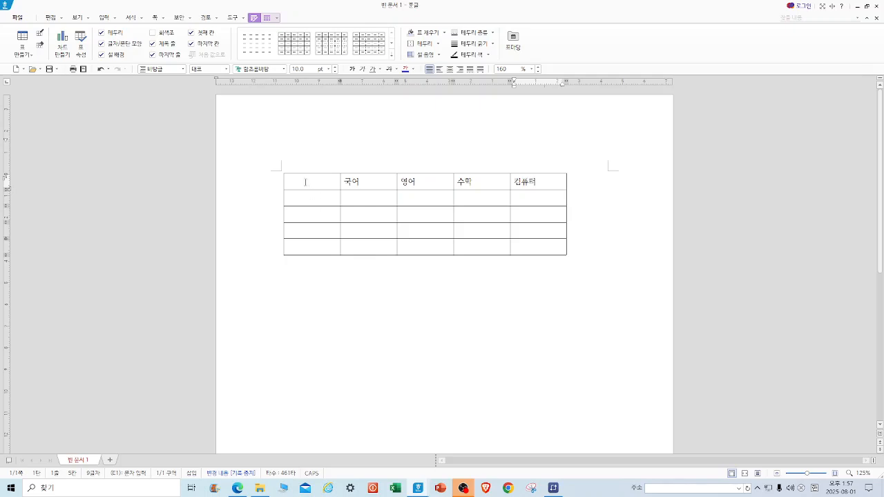
Select the whole table and make its rows taller.
left_click_drag(306, 181, 522, 261)
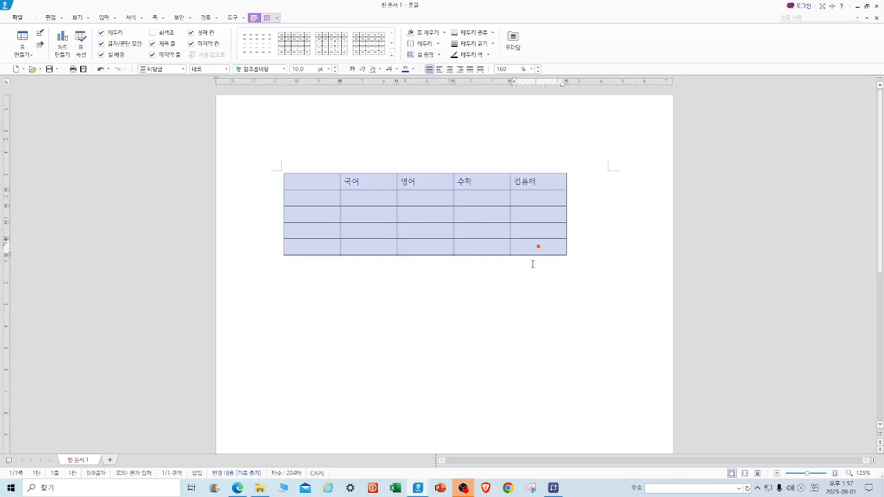
key("ctrl+Down")
key("ctrl+Down")
key("ctrl+Down")
key("ctrl+Down")
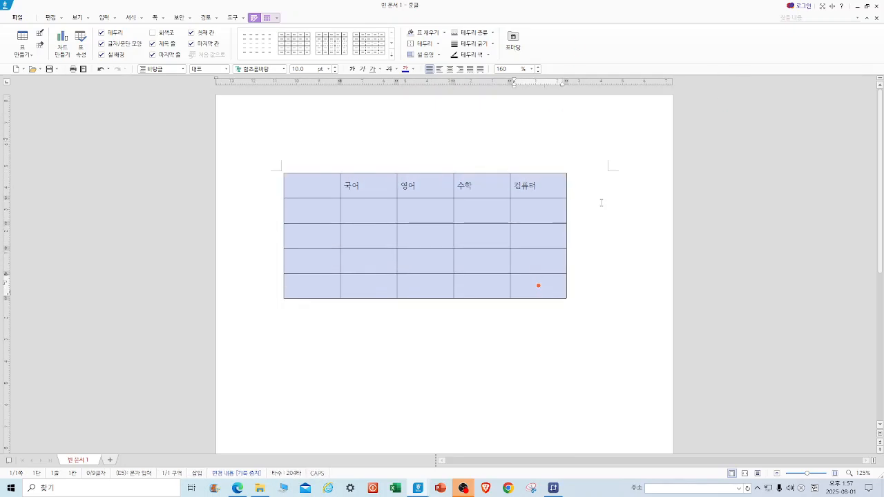
left_click(596, 202)
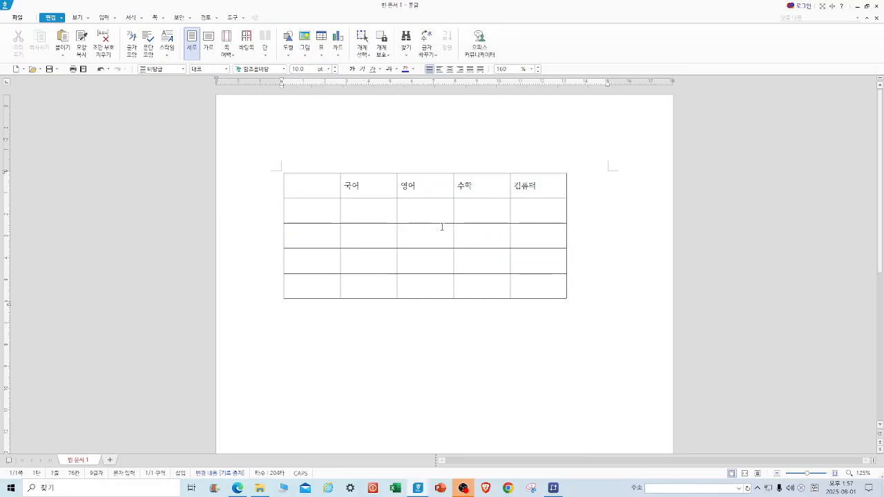
Undo the last three changes.
left_click(100, 69)
left_click(100, 69)
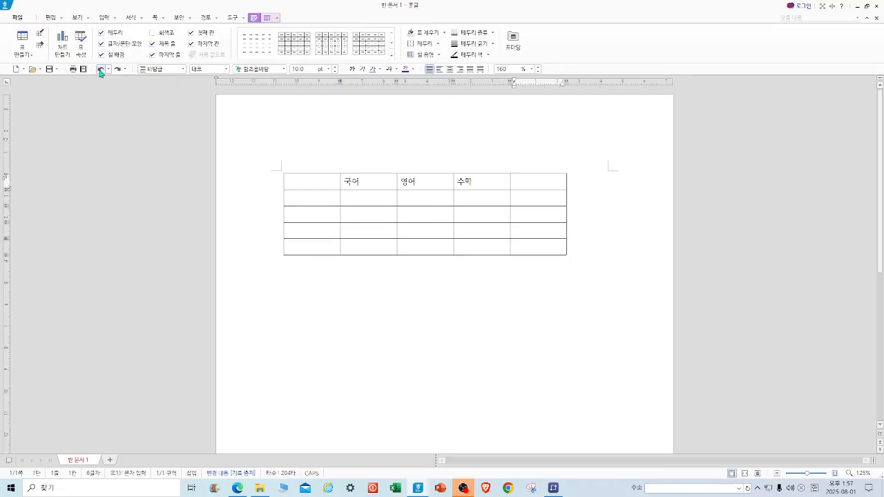
left_click(100, 69)
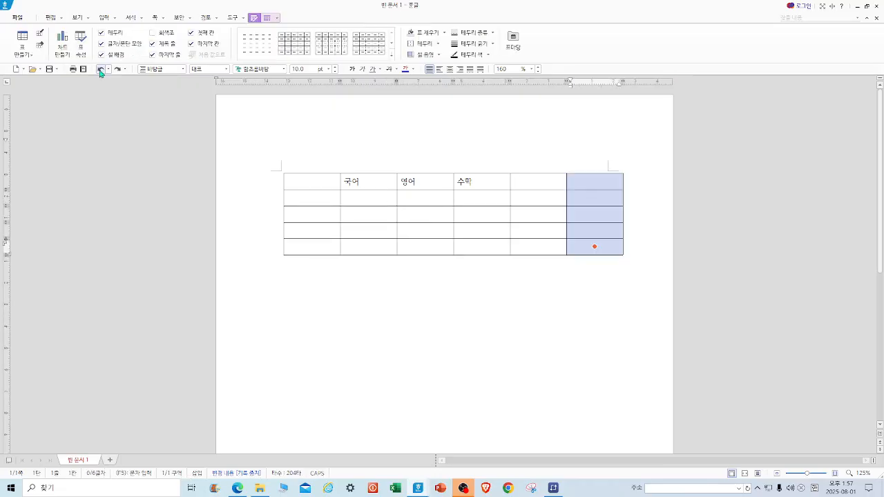
Enter 컴퓨터 and 합계 in the fifth and sixth header cells.
left_click(525, 178)
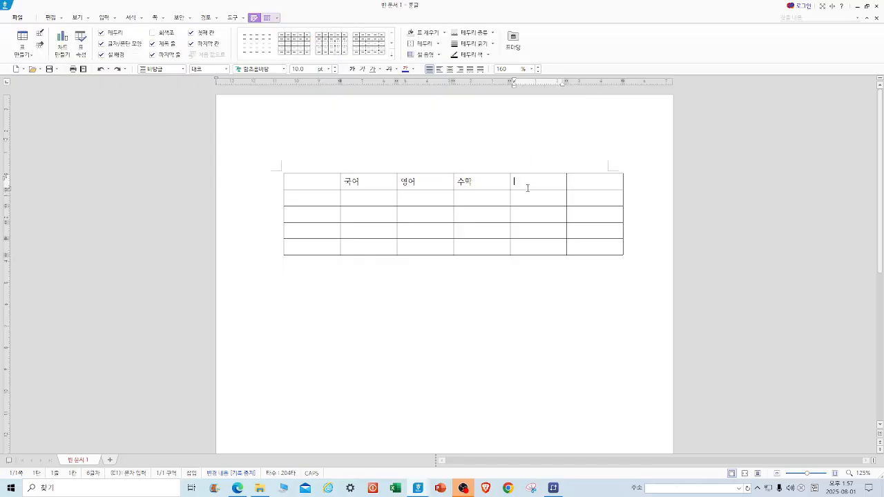
type("ㅋ")
key("BackSpace")
type("컴퓨터")
key("Tab")
type("합ㄱ")
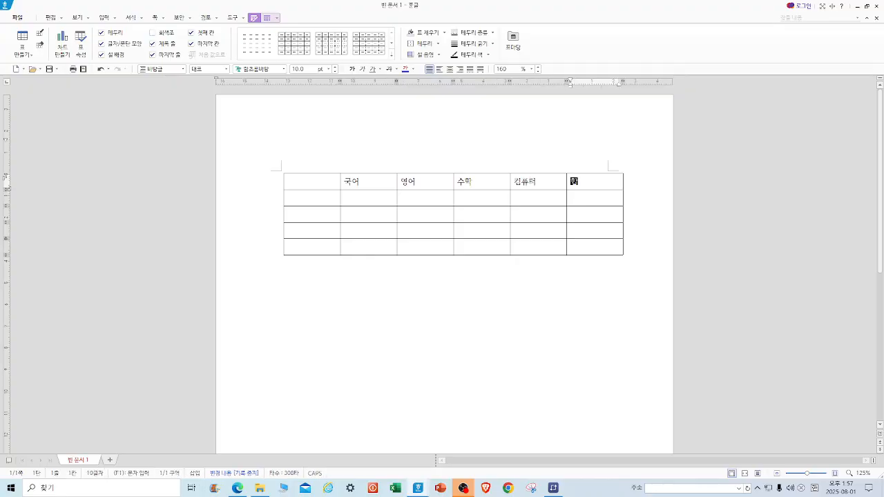
Select the whole table and make its rows taller.
left_click_drag(290, 181, 591, 251)
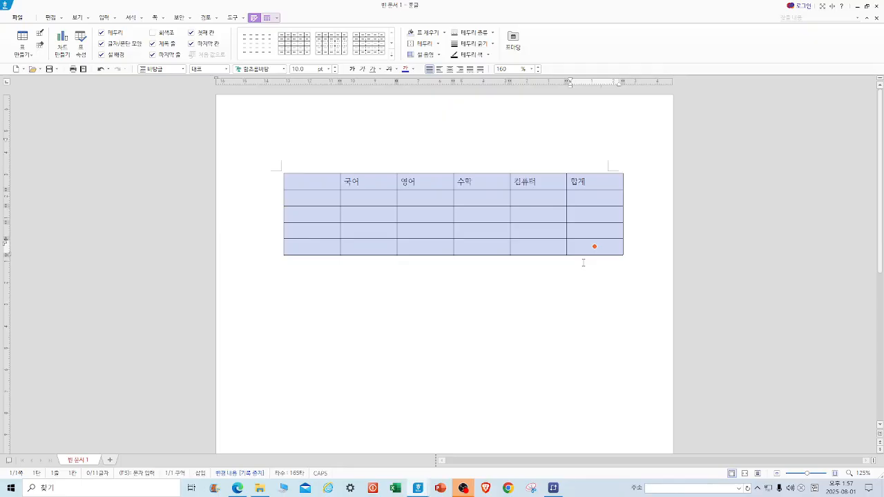
key("ctrl+Down")
key("ctrl+Down")
key("ctrl+Down")
key("ctrl+Down")
key("ctrl+Down")
key("ctrl+Down")
key("ctrl+Down")
key("ctrl+Down")
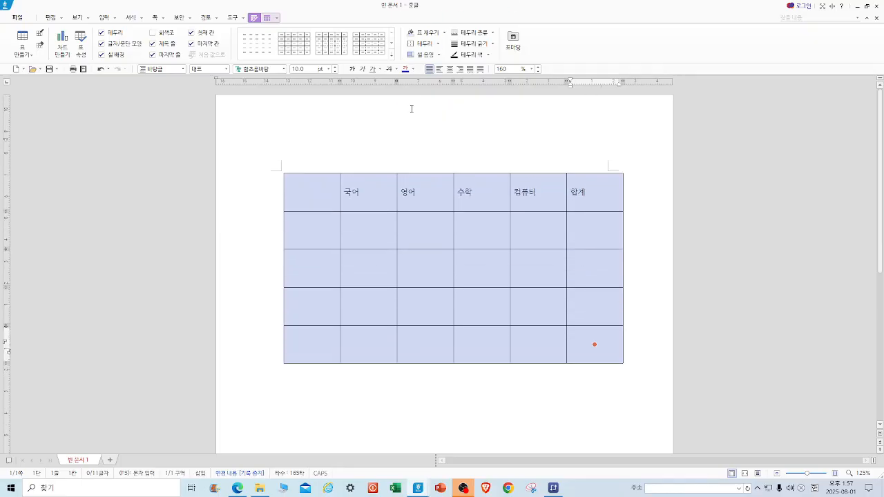
Set the table text to 15 pt and center it in the cells.
left_click(328, 69)
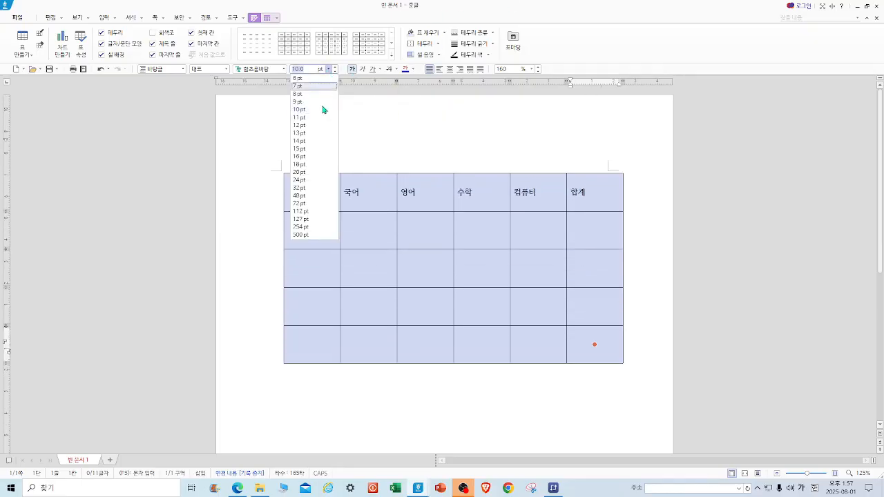
left_click(308, 149)
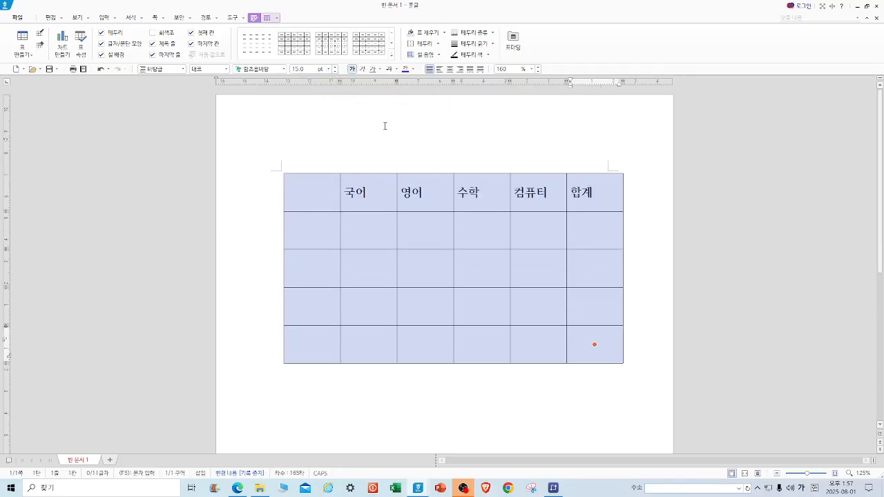
left_click(449, 69)
left_click(321, 232)
left_click(517, 152)
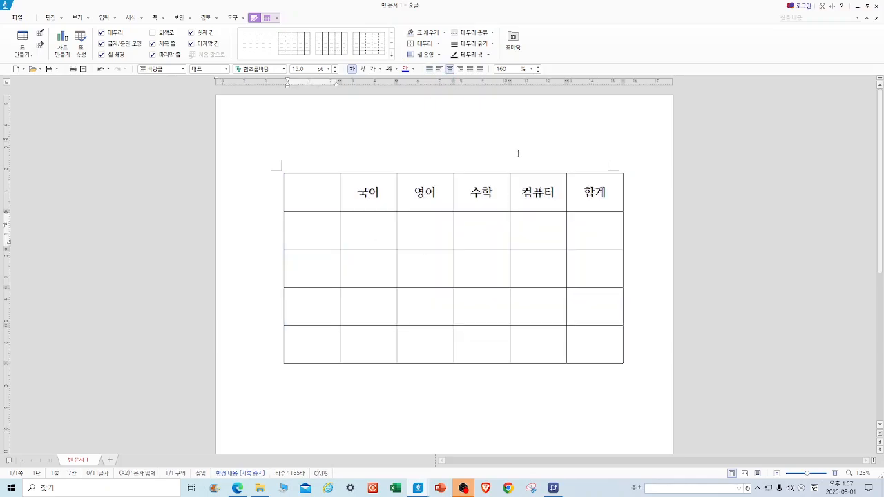
Enter 성명 in the first header cell and a student's name in each of the next three rows.
left_click(304, 197)
type("성명")
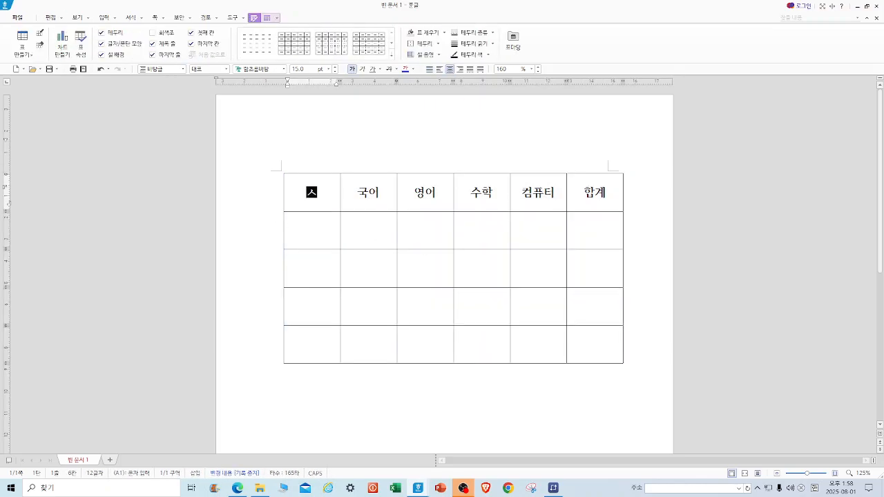
left_click(303, 233)
type("김순")
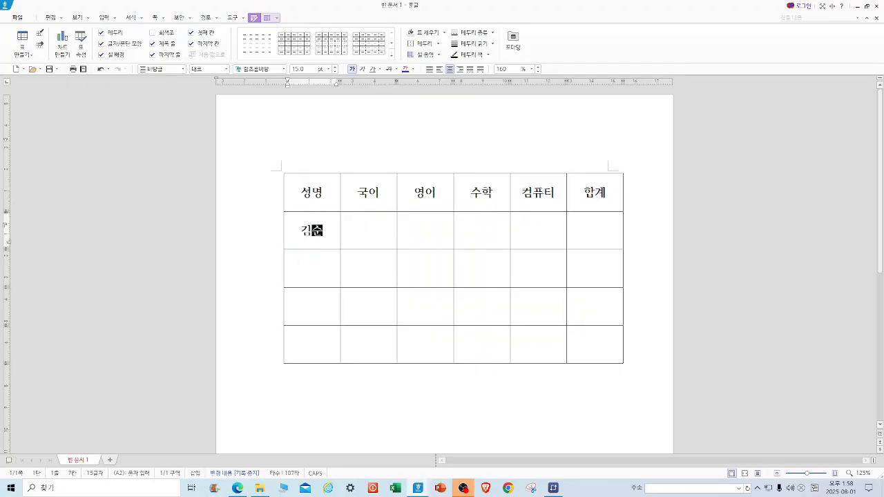
type("이")
left_click(303, 271)
type("이미지")
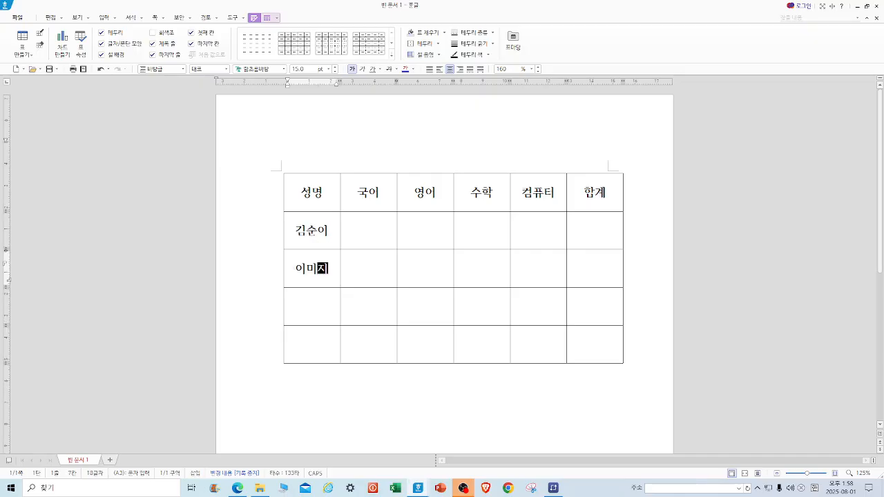
left_click(308, 309)
type("송이지")
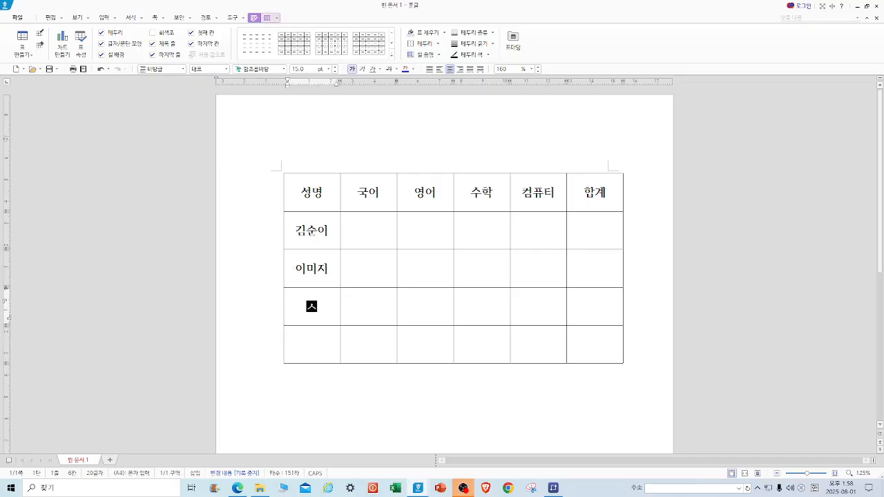
Finish the third student's name and enter a fourth student's name in the last row.
key("BackSpace")
type("시")
left_click(297, 340)
type("쇠미여")
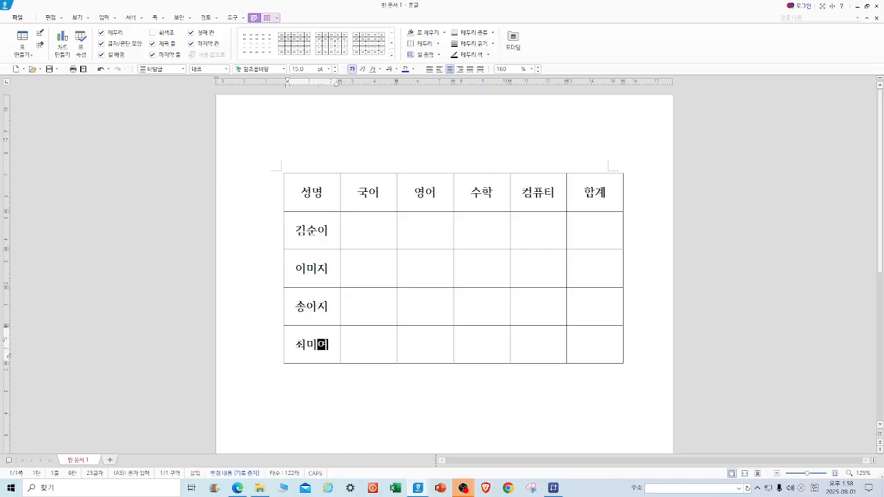
Enter the scores 80, 85, 90 and 85 in the first student's row.
left_click(368, 231)
type("80")
key("Tab")
type("85")
key("Tab")
type("90")
key("Tab")
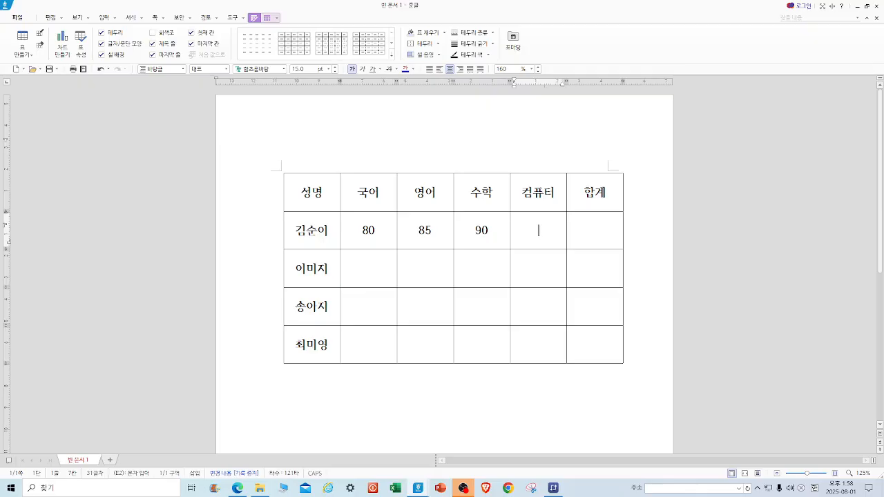
type("85")
Enter the scores 75, 80, 80 and 90 in the second student's row.
left_click(373, 266)
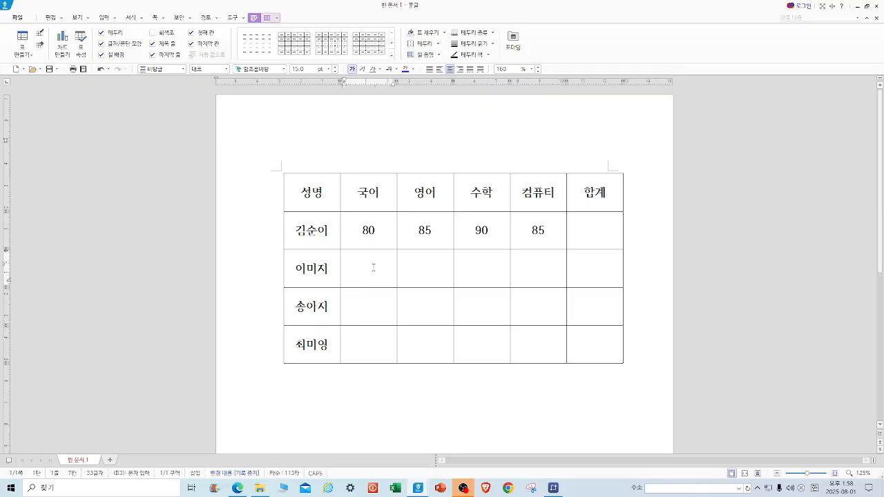
type("75")
key("Tab")
type("80")
key("Tab")
Enter the scores 65, 75, 85 and 80 in the third student's row.
key("Tab")
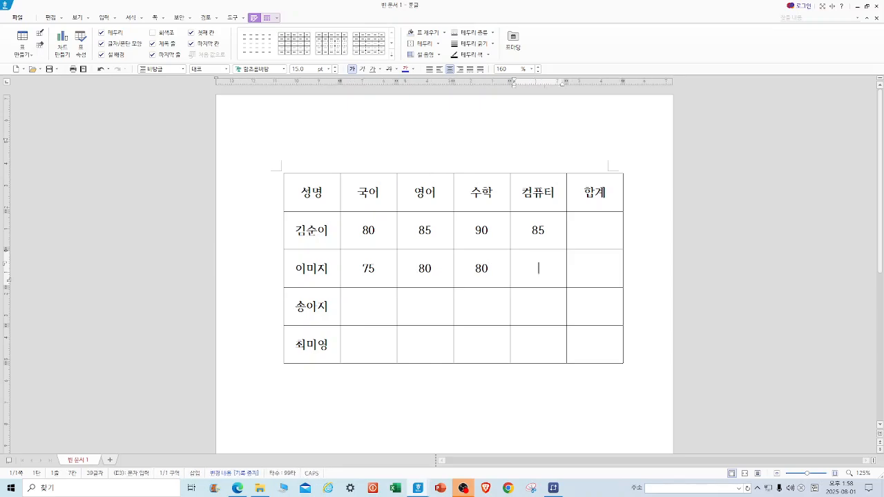
type("90")
left_click(389, 307)
type("65")
key("Tab")
type("75")
key("Tab")
type("85")
key("Tab")
type("80")
Enter the scores 85, 80, 75 and 75 in the fourth student's row.
left_click(376, 348)
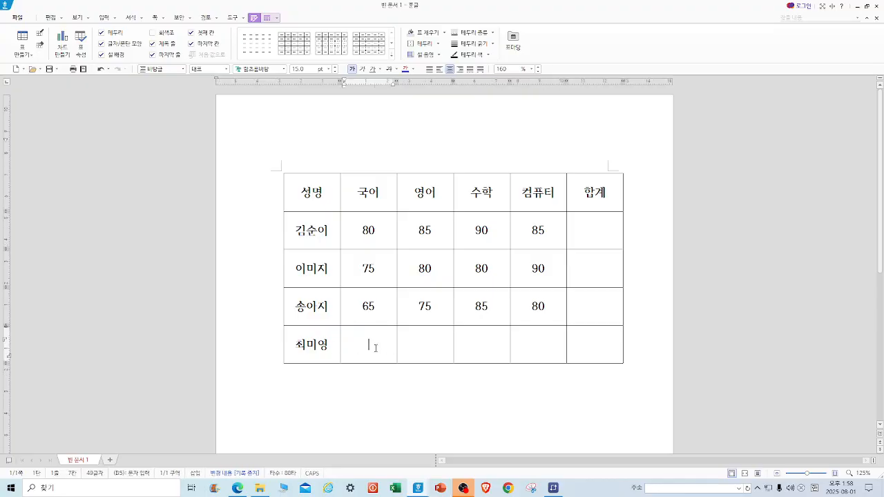
type("85")
key("Tab")
type("80")
key("Tab")
type("75")
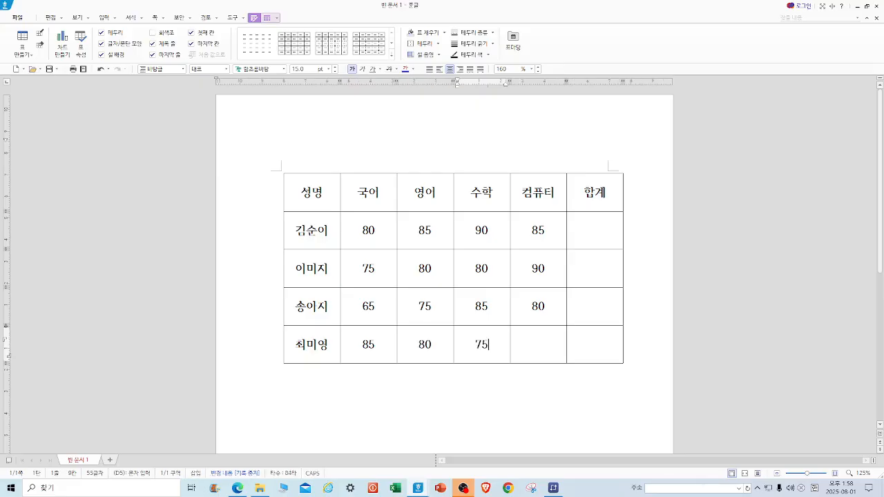
key("Tab")
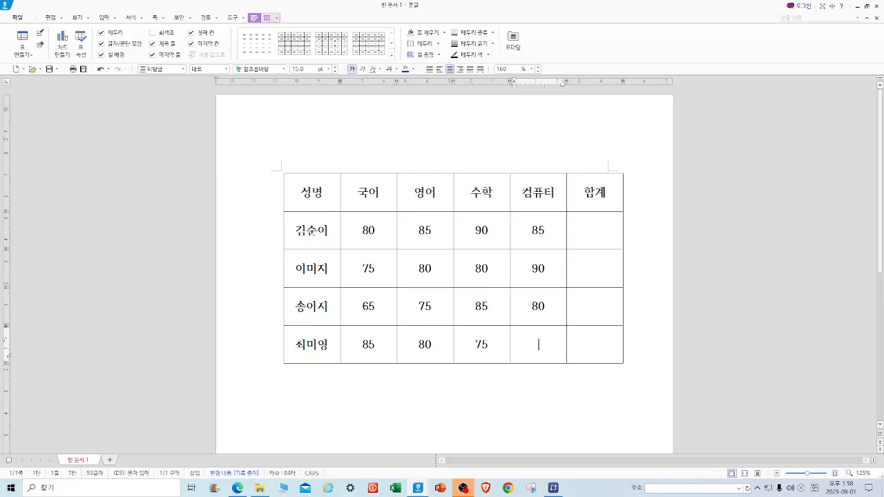
type("75")
Fill the 합계 column with a block sum of each student's four scores.
left_click_drag(357, 230, 575, 360)
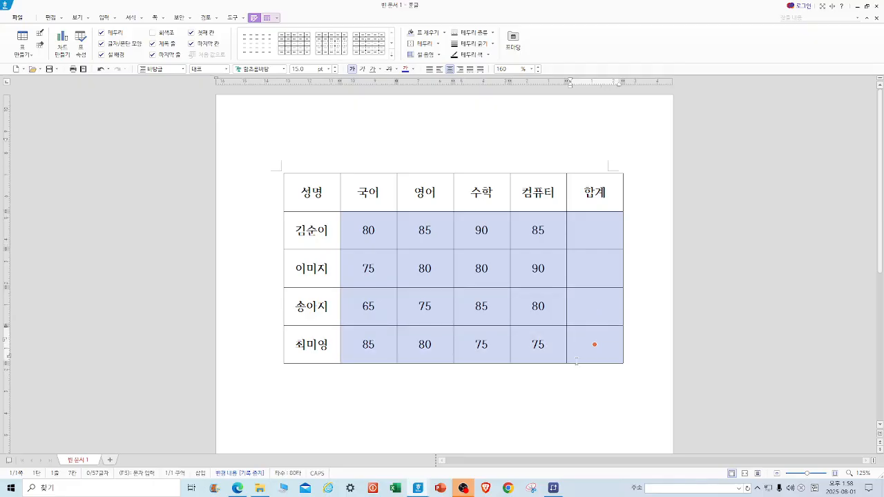
right_click(585, 272)
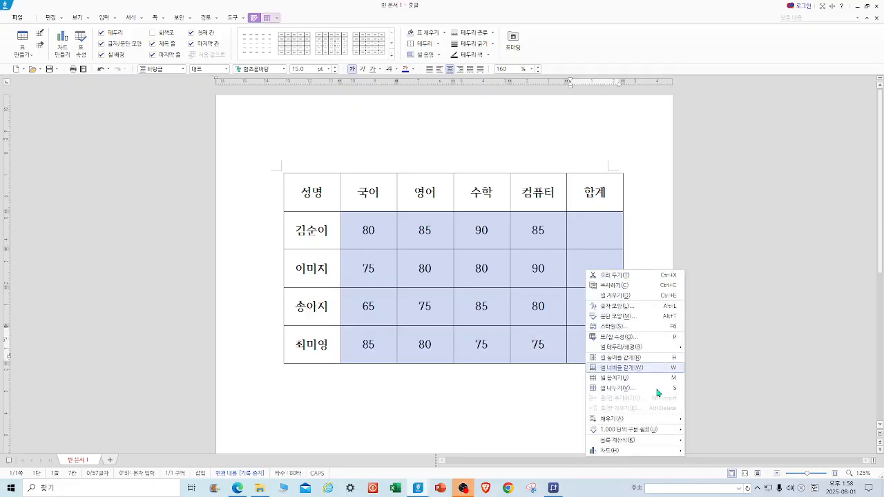
mouse_move(632, 445)
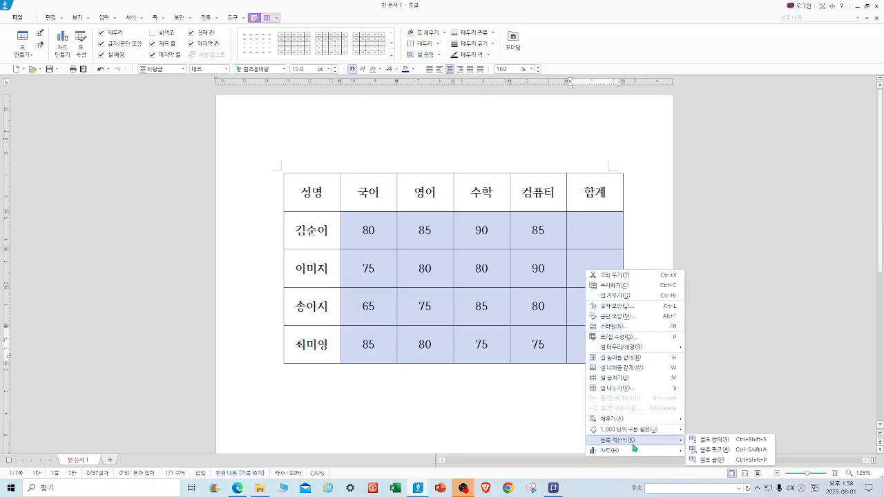
left_click(710, 440)
left_click(658, 249)
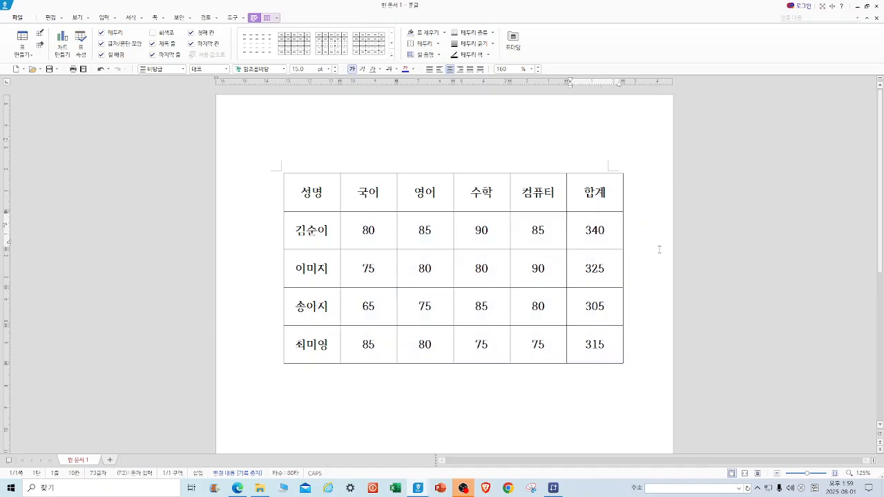
Fill the header row with a yellow background.
left_click_drag(315, 189, 591, 192)
left_click(444, 33)
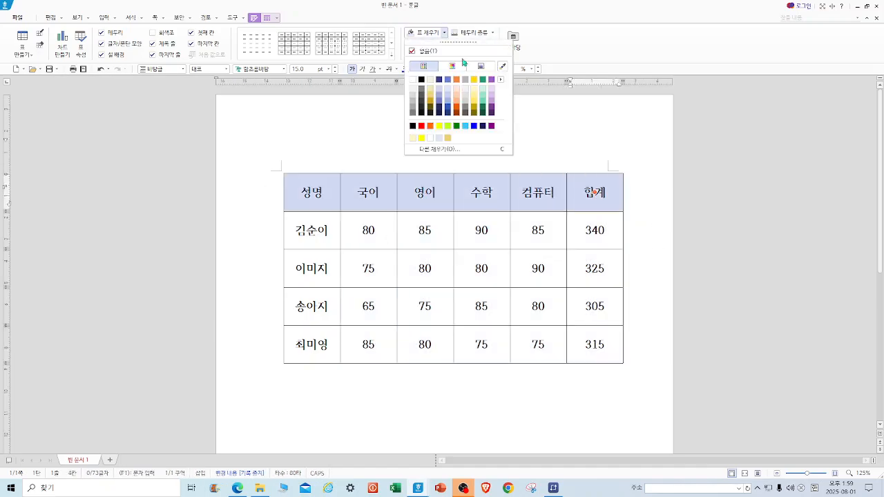
left_click(478, 97)
left_click(548, 111)
Try a mauve fill on the name column, then remove the fill again.
left_click_drag(298, 230, 312, 343)
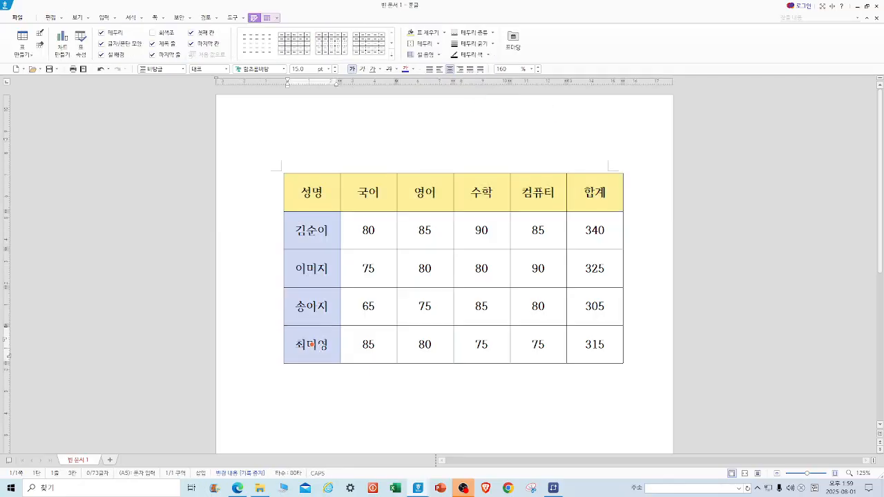
left_click(444, 33)
left_click(456, 101)
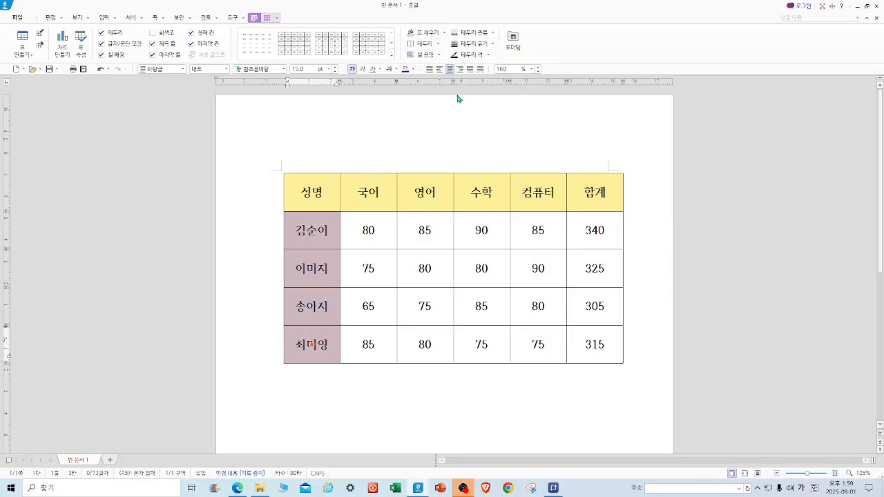
left_click(487, 91)
left_click_drag(295, 228, 319, 359)
left_click(443, 33)
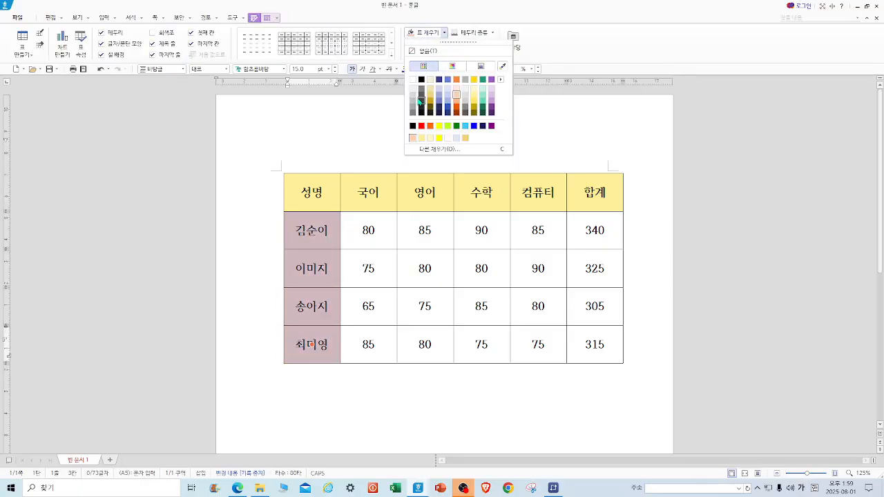
left_click(413, 84)
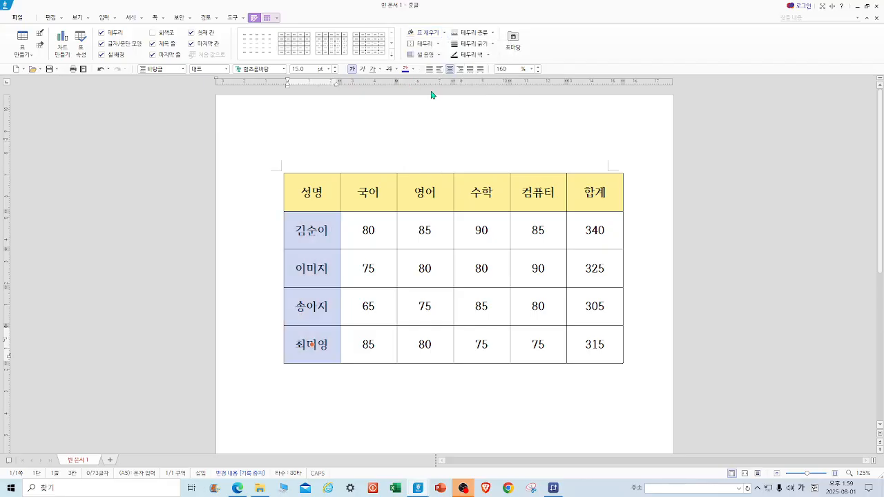
key("Escape")
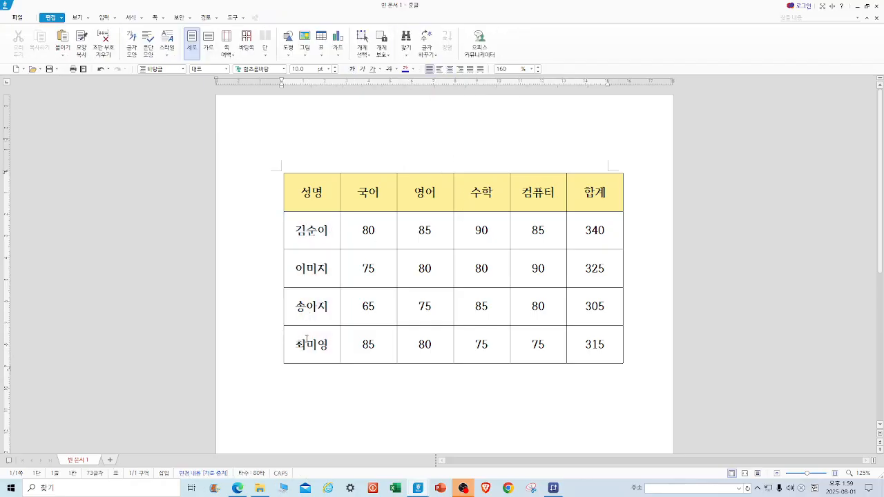
Fill the first and third student rows with a light purple background.
left_click_drag(314, 233, 595, 230)
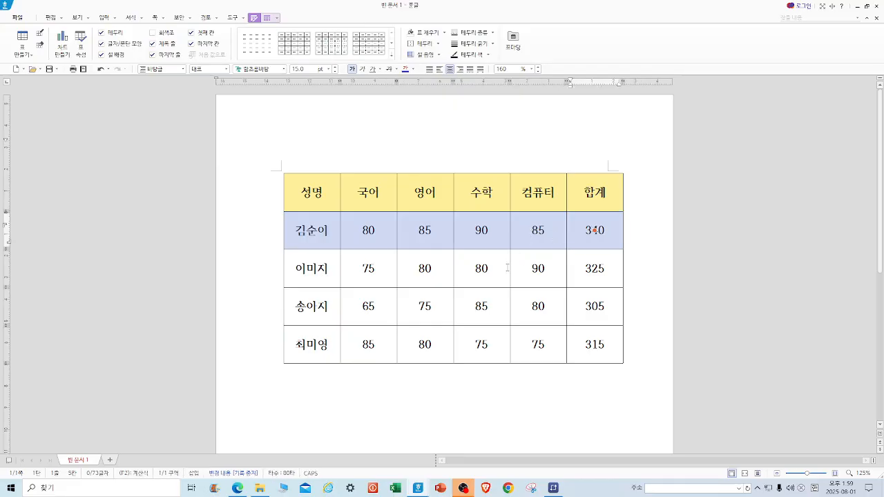
left_click_drag(321, 309, 595, 305)
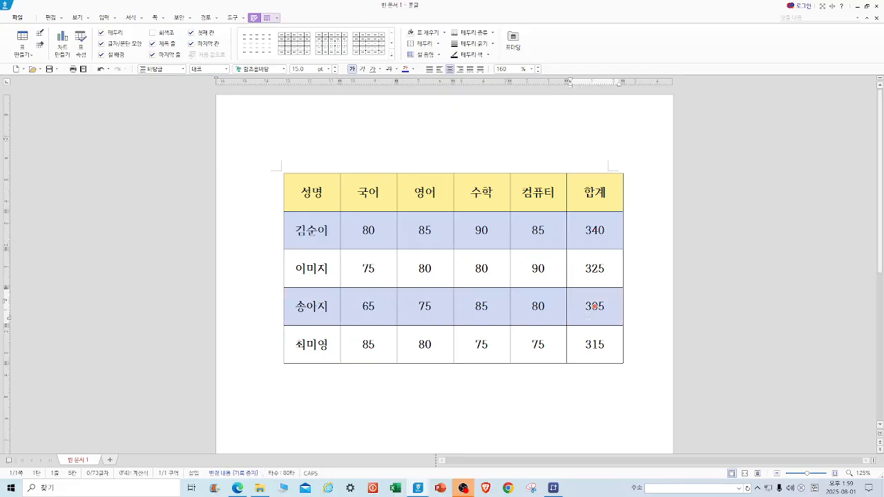
left_click(444, 32)
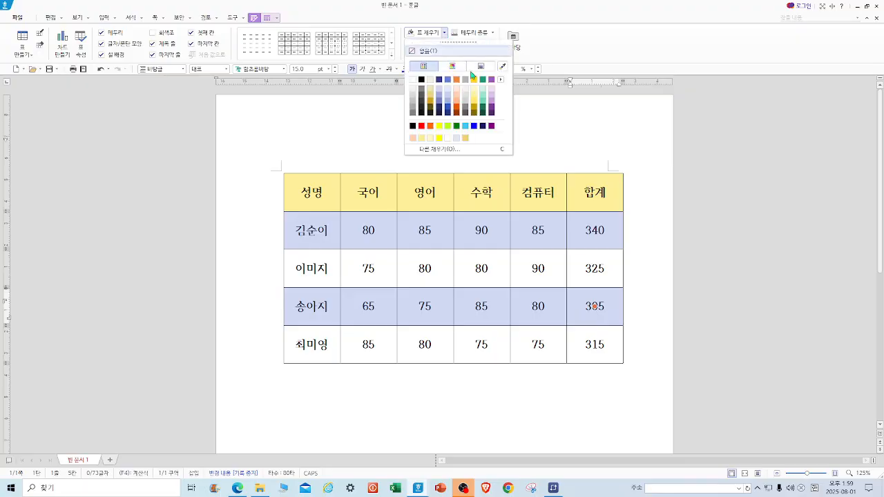
left_click(492, 95)
left_click(815, 147)
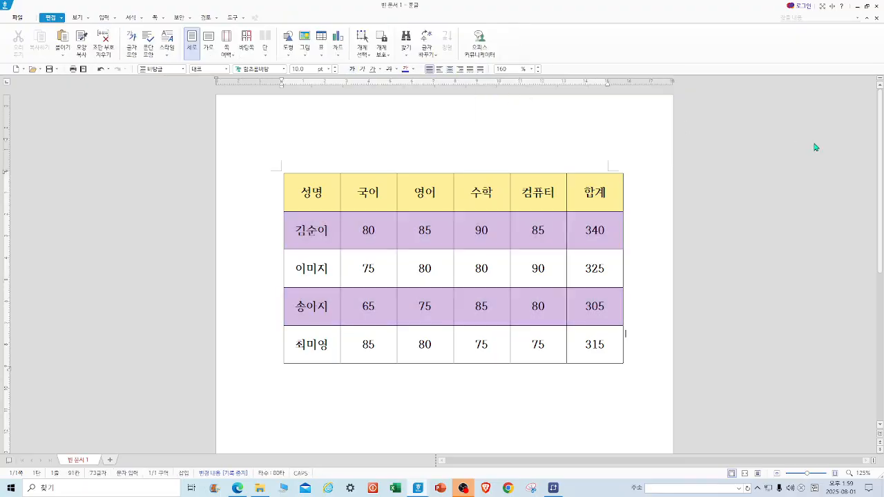
Apply a 0.5 mm solid outer border around the whole table.
left_click(456, 149)
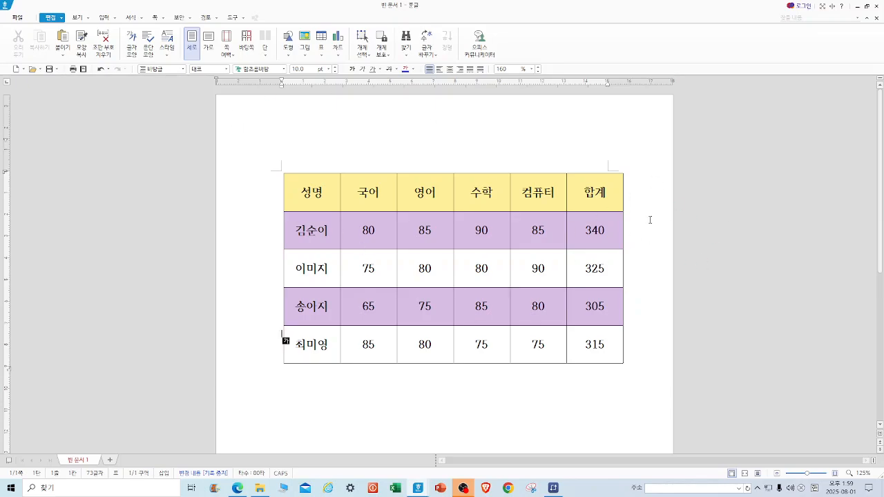
left_click(637, 273)
left_click_drag(331, 200, 597, 371)
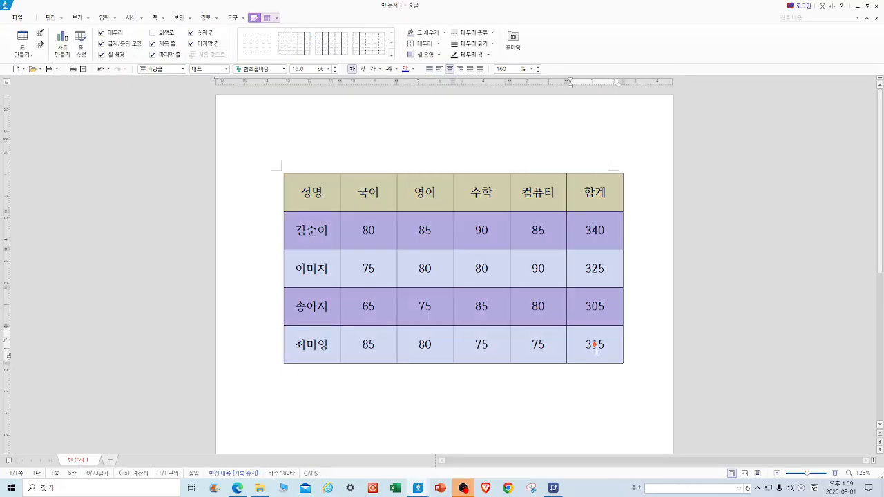
key("l")
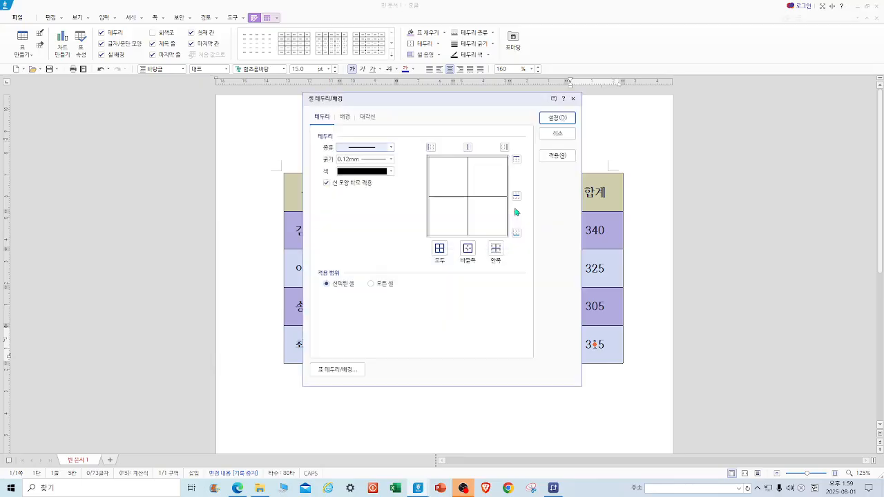
left_click(391, 147)
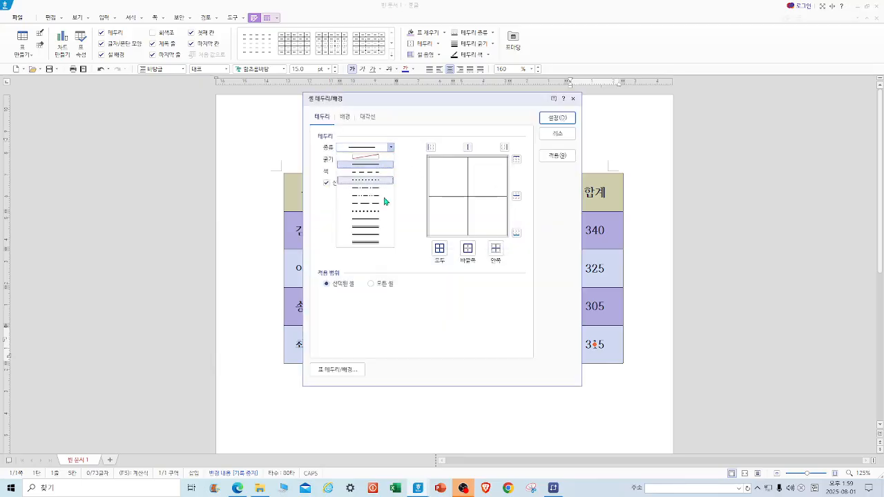
left_click(380, 225)
left_click(467, 248)
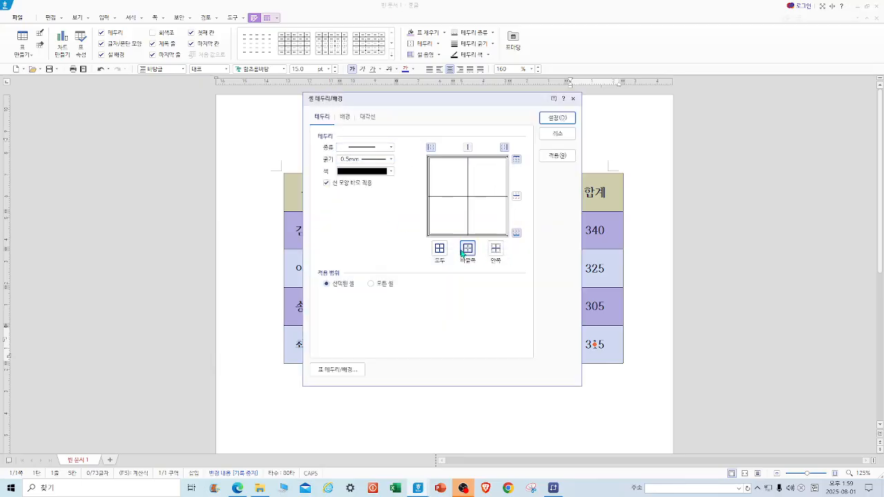
left_click(557, 117)
left_click(615, 156)
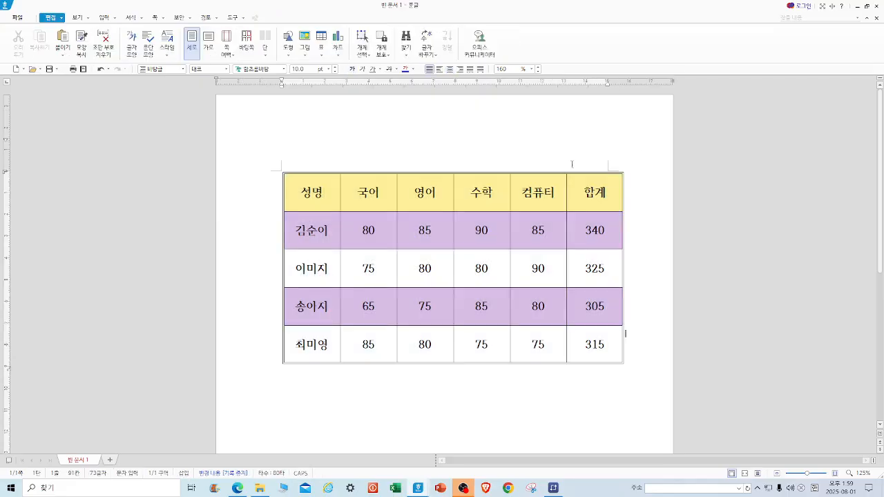
Give the header row a 0.4 mm bottom border.
left_click_drag(318, 185, 599, 206)
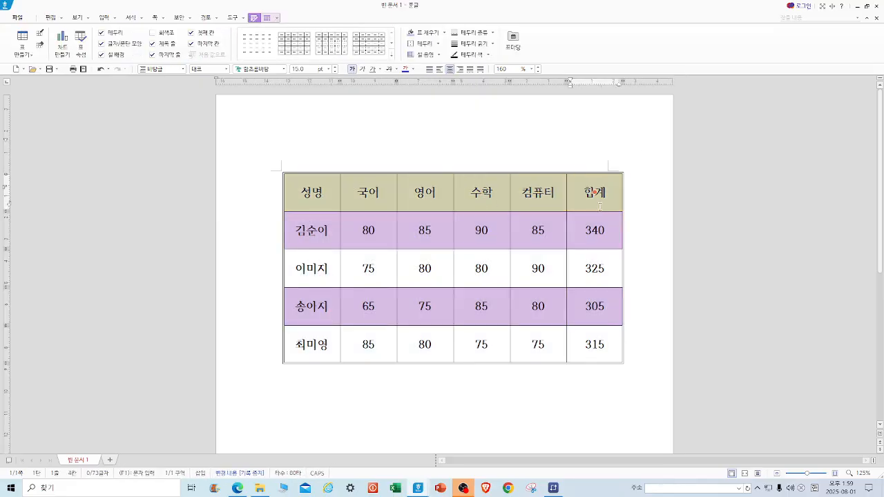
key("l")
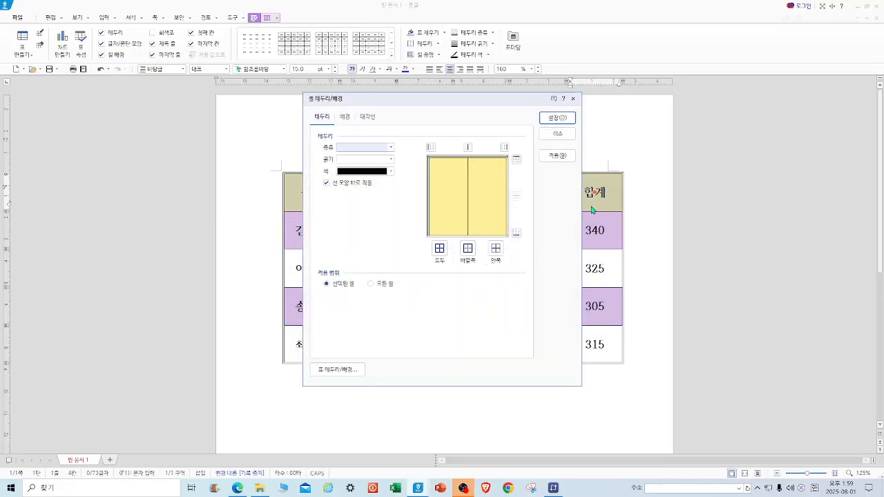
left_click(391, 147)
left_click(382, 157)
left_click(390, 158)
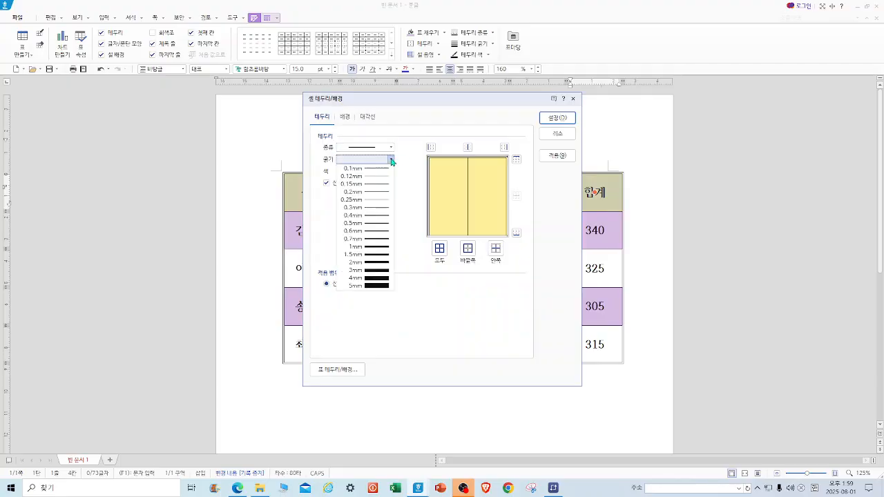
left_click(385, 215)
left_click(516, 233)
left_click(553, 118)
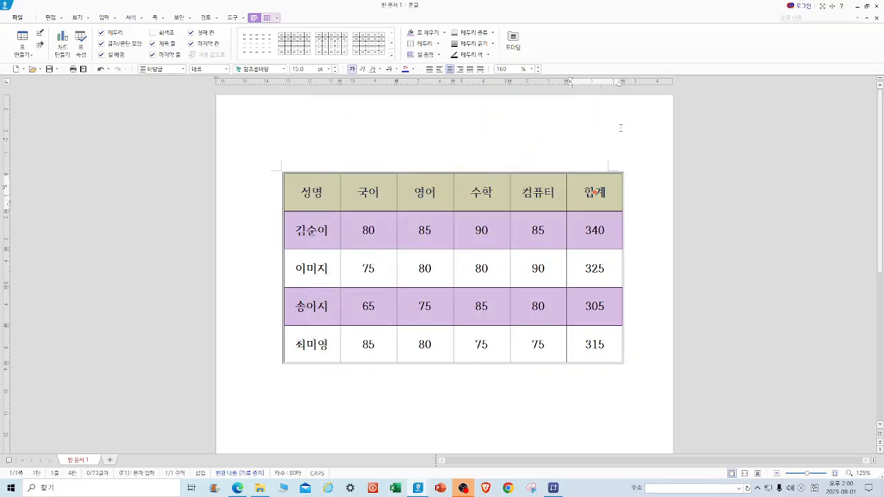
left_click(839, 191)
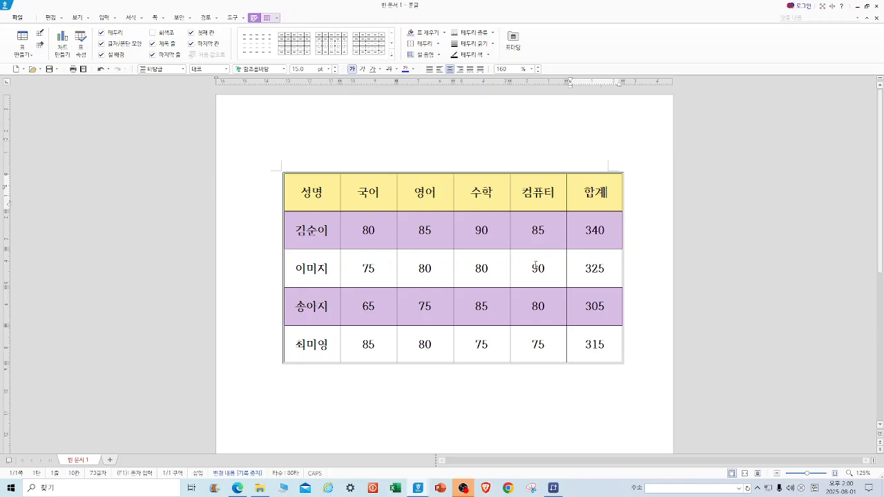
Open the table's object properties and close them again.
left_click(283, 176)
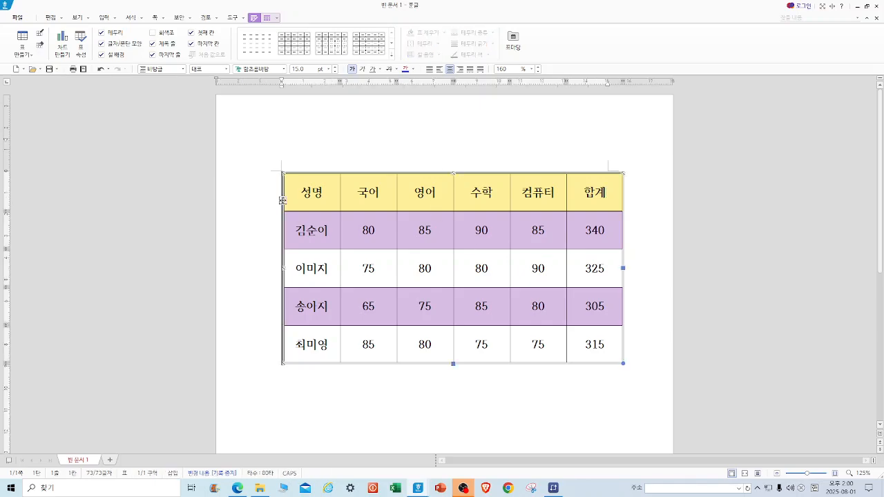
right_click(308, 188)
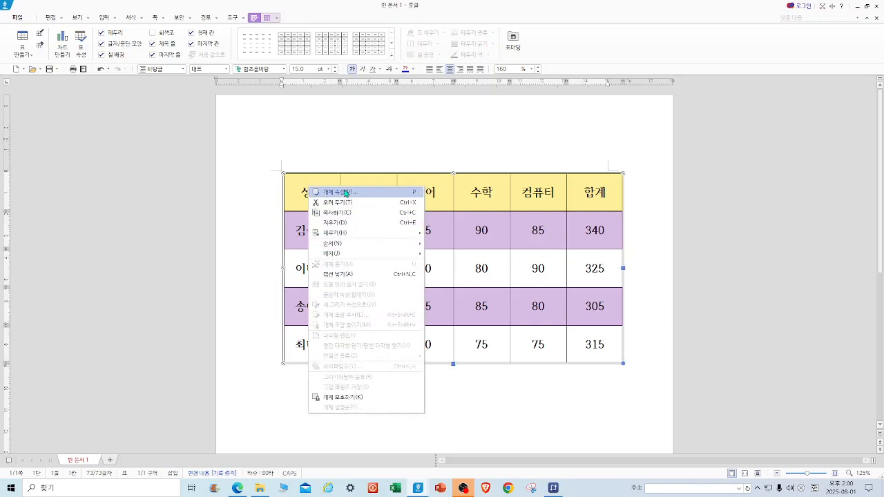
left_click(344, 193)
left_click(343, 192)
left_click(559, 115)
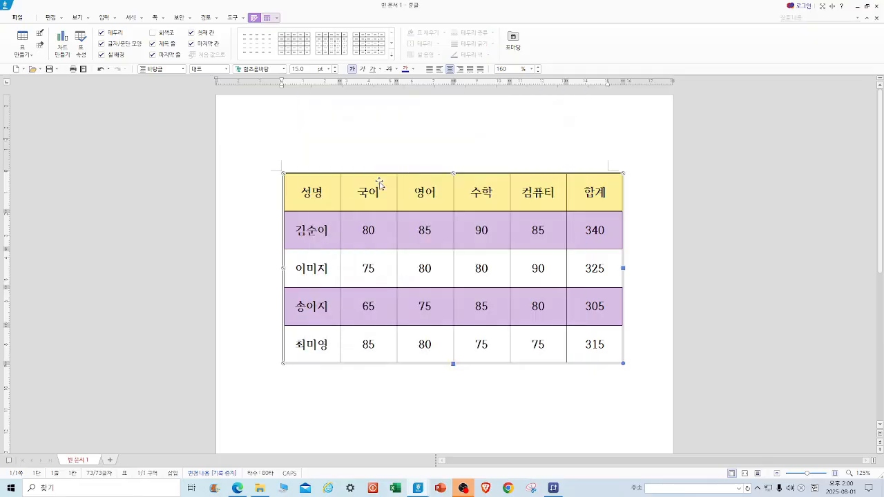
Move the table down and type the title "평화학원 성적표" on the line above it.
left_click_drag(318, 188, 319, 218)
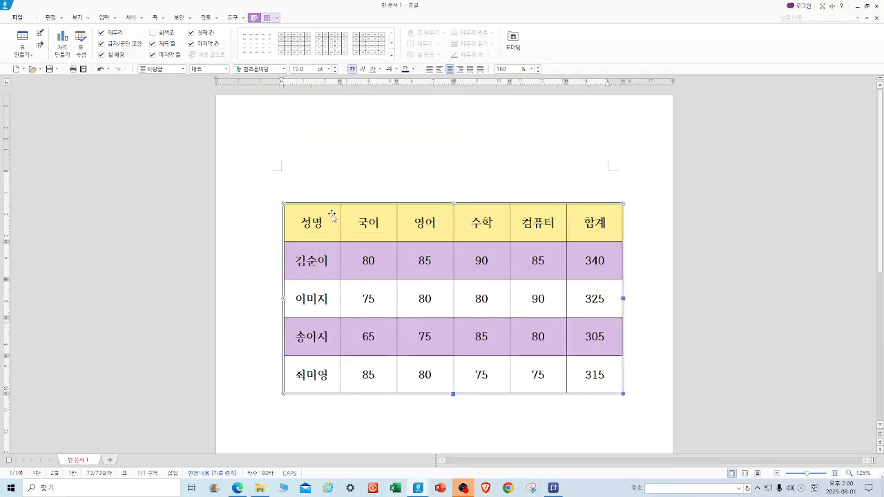
left_click(450, 178)
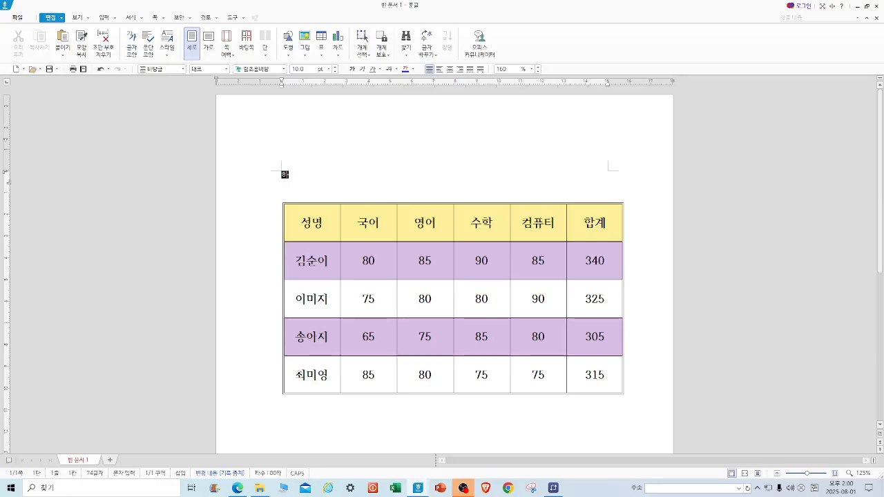
type("평화학원")
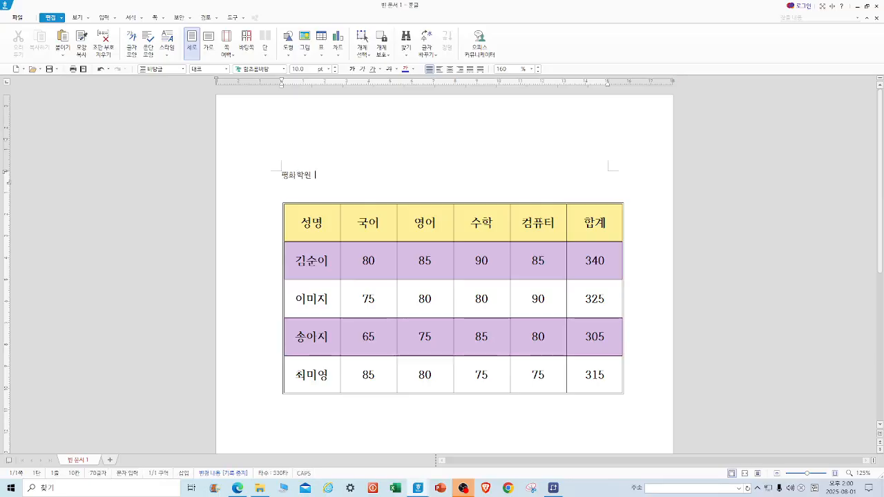
type(" 성적표")
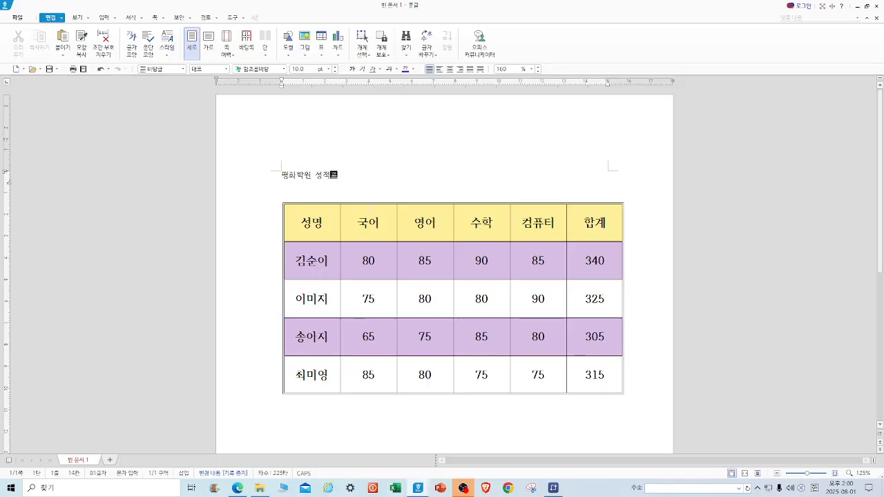
Center the title and make it bold at 20 pt.
left_click_drag(346, 178, 281, 176)
left_click(449, 69)
left_click(352, 69)
left_click(329, 70)
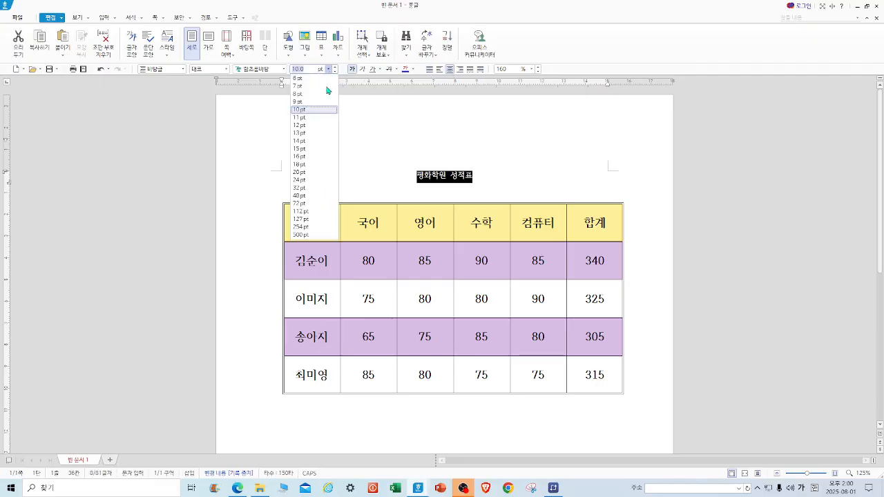
left_click(314, 171)
Replace "평화" in the title with "종합".
left_click(454, 139)
left_click_drag(419, 175, 392, 177)
type("종합")
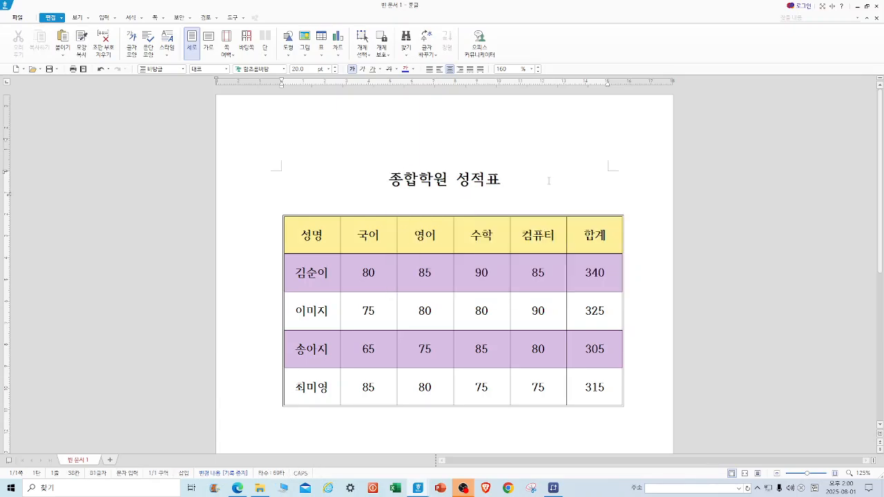
Insert a ★ symbol at both the start and the end of the title.
scroll(560, 218, "down", 2)
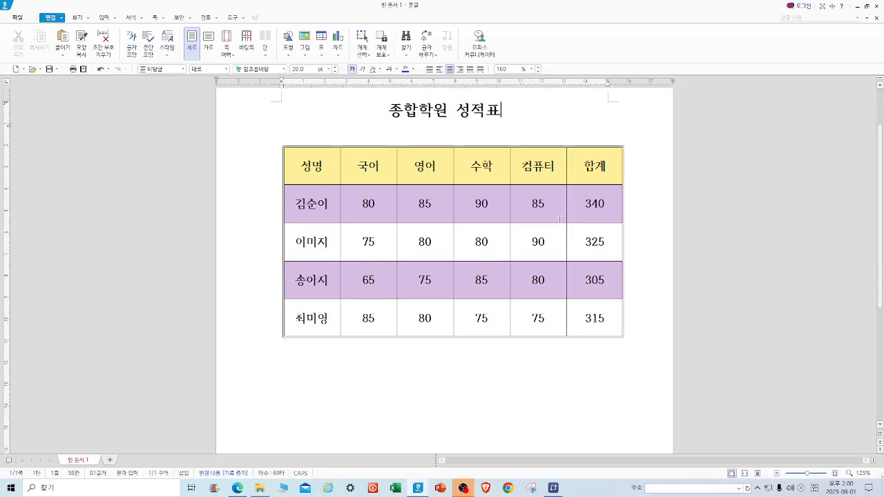
left_click(389, 111)
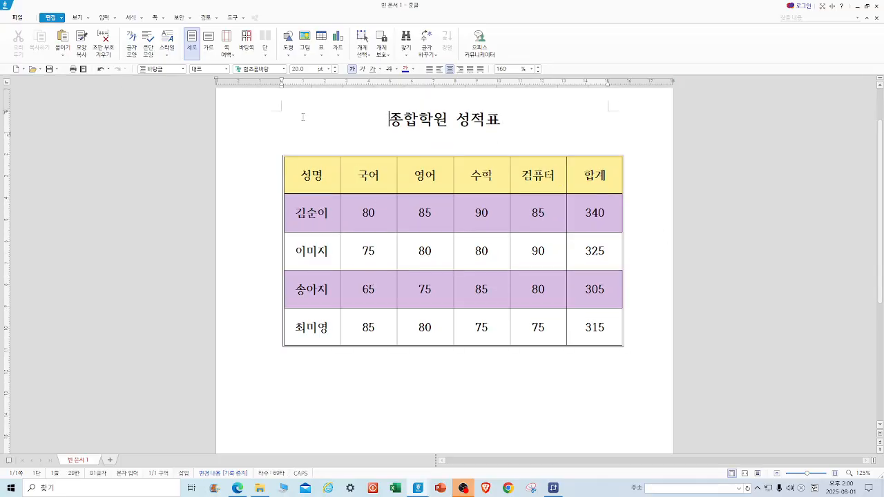
left_click(104, 18)
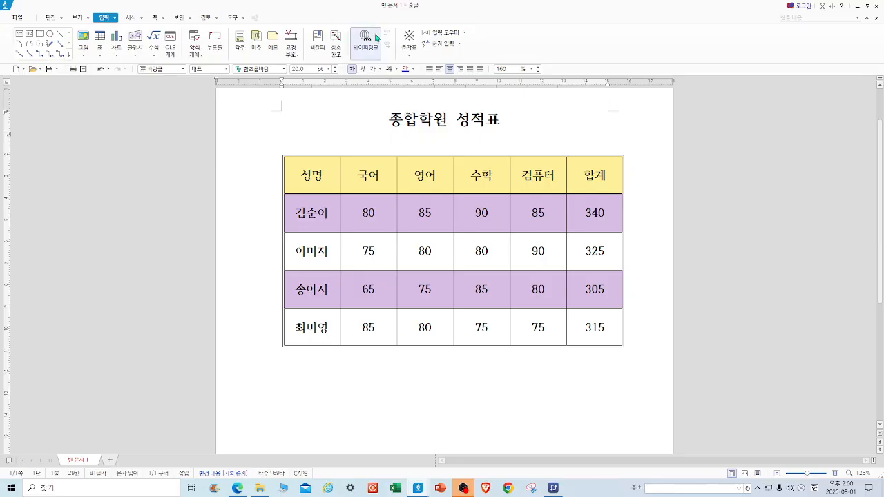
left_click(412, 42)
key("End")
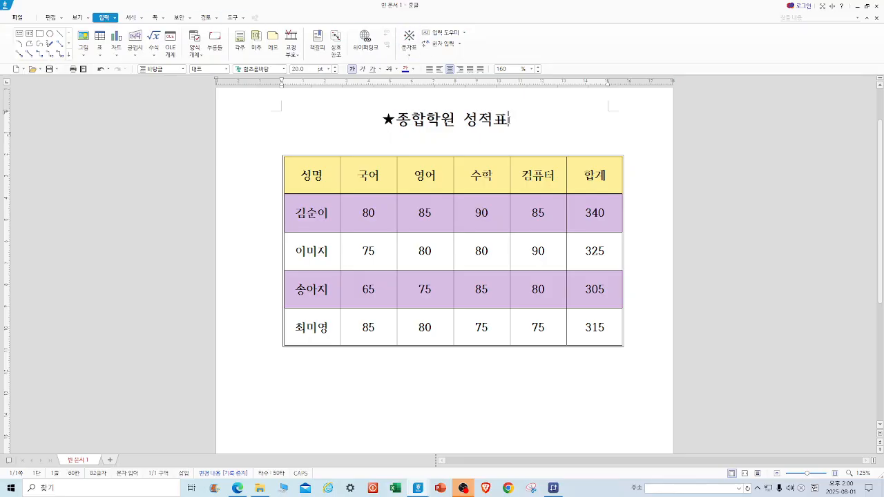
left_click(404, 43)
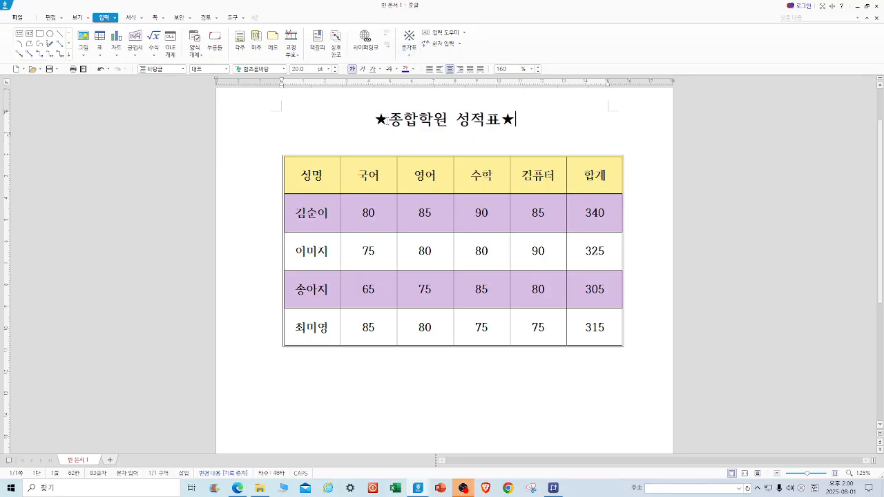
Underline the title text between the stars.
left_click_drag(391, 119, 496, 123)
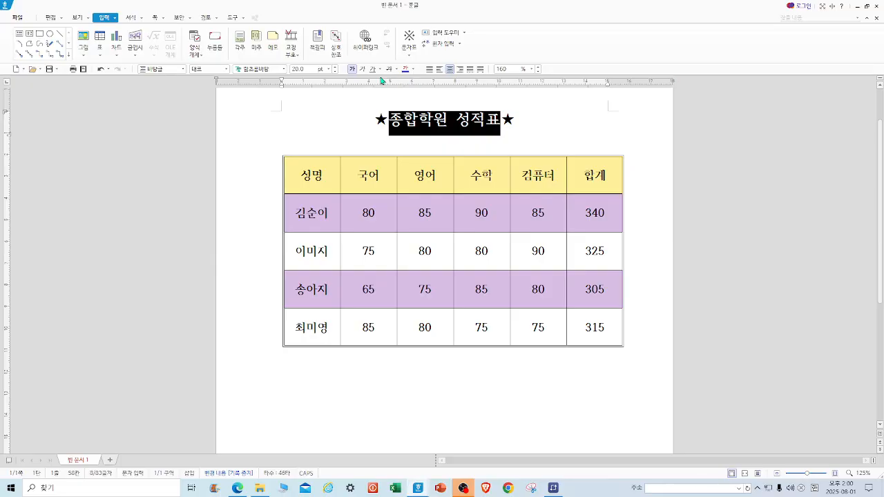
left_click(372, 69)
left_click(567, 122)
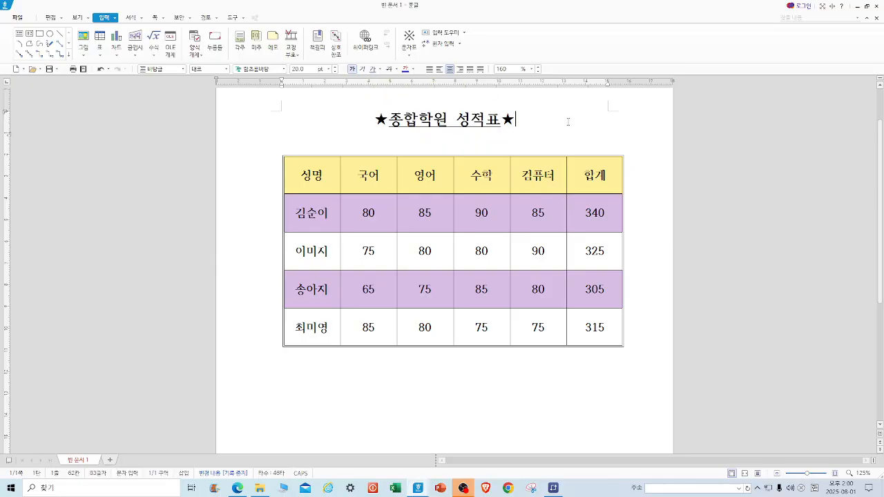
scroll(571, 120, "up", 2)
scroll(573, 124, "down", 6)
scroll(573, 128, "up", 5)
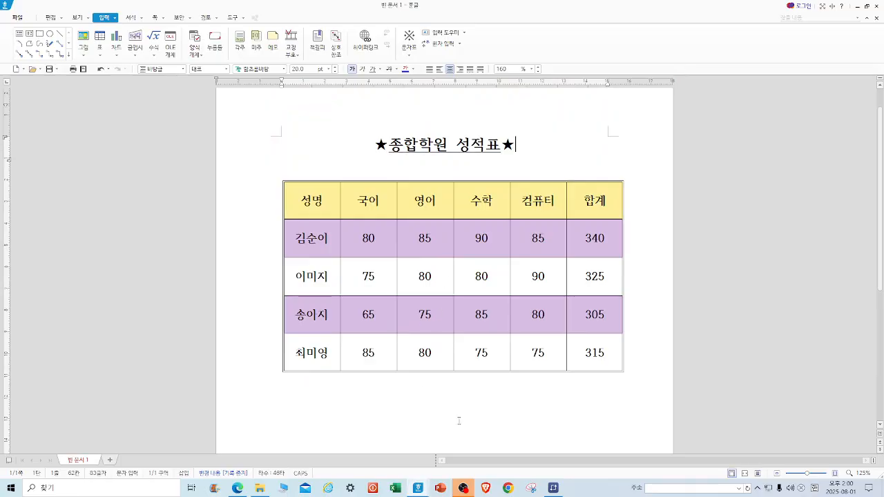
scroll(458, 419, "down", 3)
left_click(381, 311)
left_click(659, 253)
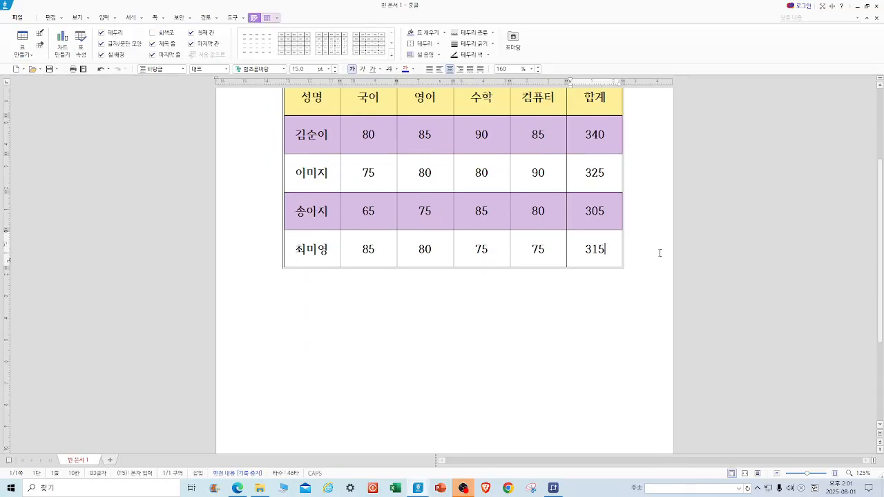
scroll(656, 243, "down", 1)
scroll(655, 235, "up", 4)
Type the subtitle "천만관개한국영화" on a new line below the table.
left_click(282, 169)
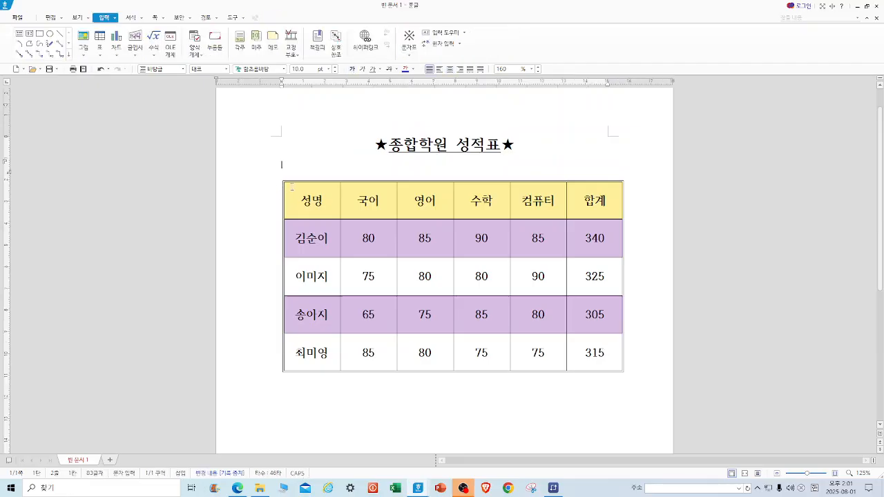
key("Down")
type("천만원")
type("개한국영화")
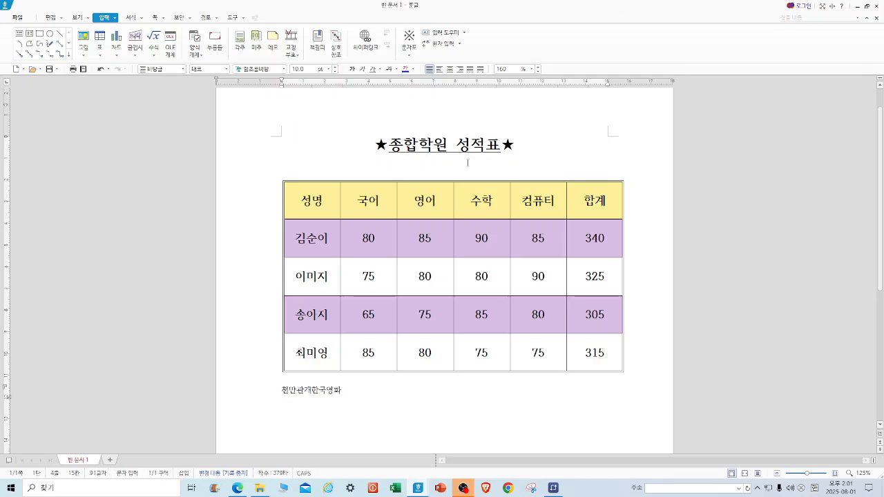
Center the subtitle and make it bold at 24 pt.
left_click_drag(357, 390, 266, 388)
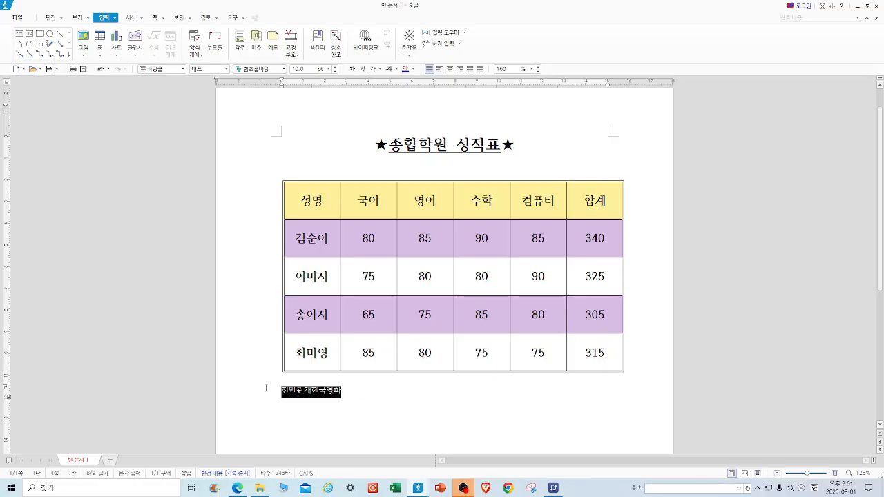
left_click(450, 69)
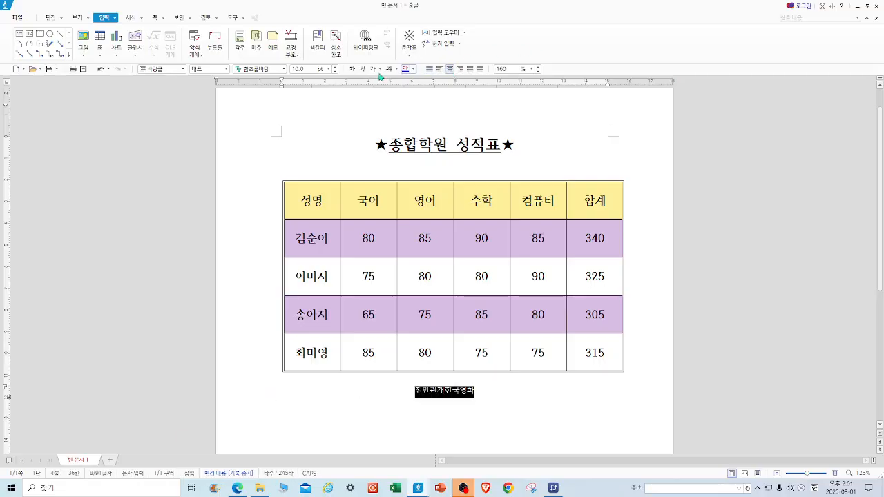
left_click(351, 69)
left_click(335, 69)
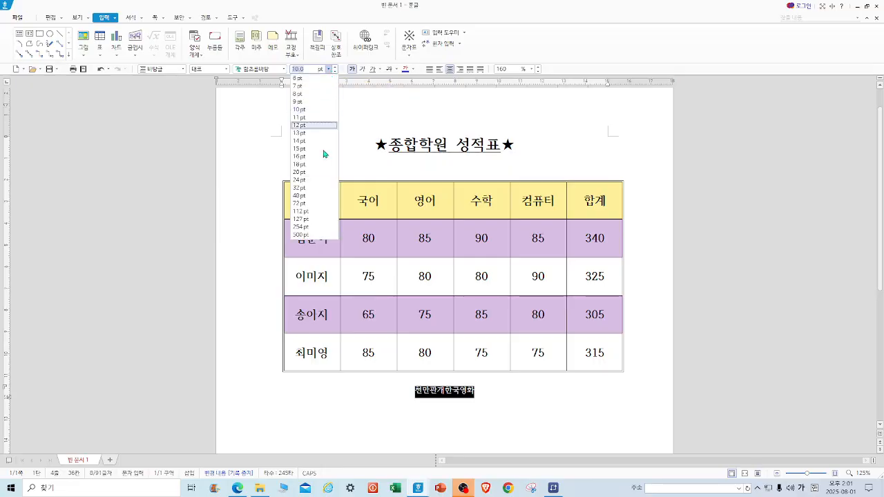
left_click(303, 181)
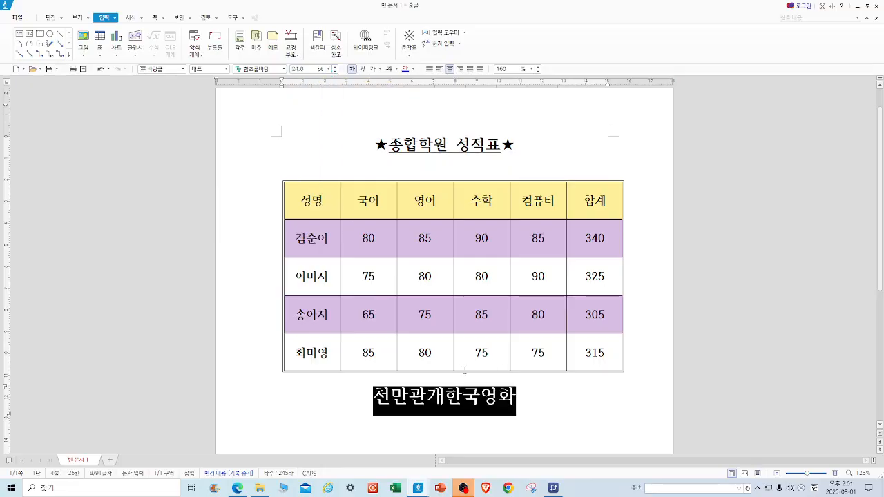
Correct "개" to "객" in the subtitle so it reads "천만관객한국영화".
left_click(449, 402)
key("BackSpace")
type("객")
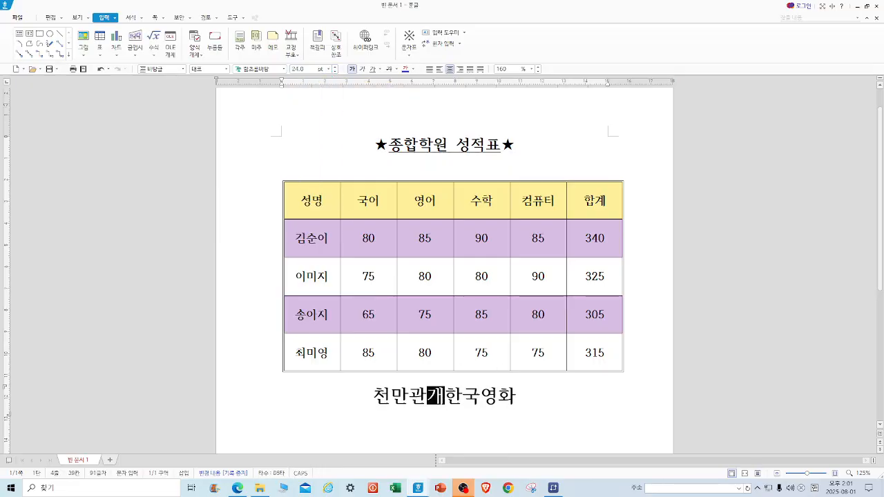
key("End")
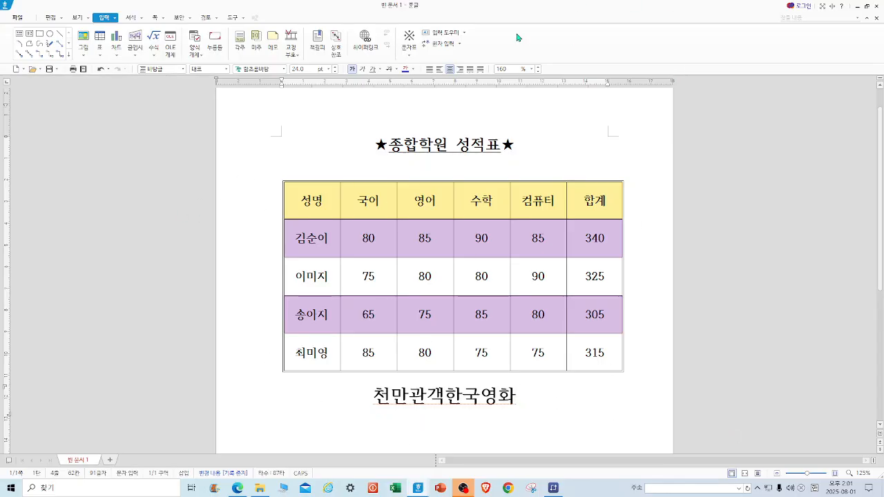
Insert a new table with 6 rows and 3 columns below the subtitle.
left_click(99, 42)
left_click(417, 209)
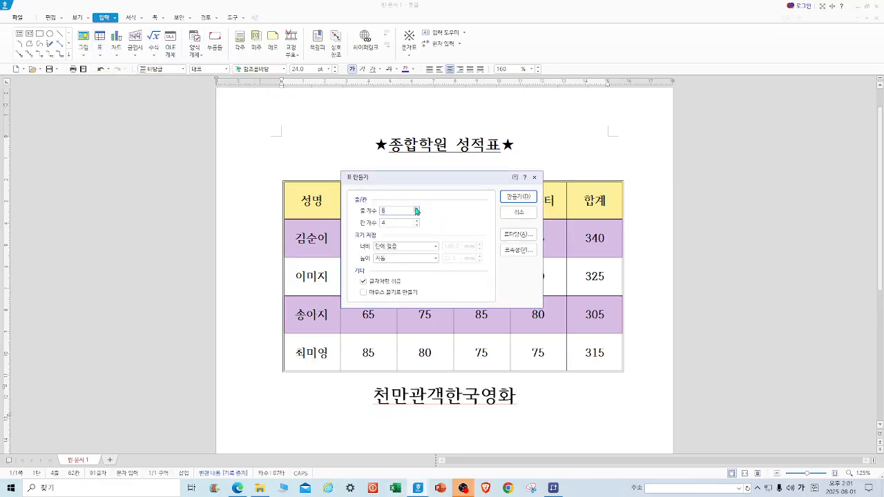
left_click(417, 225)
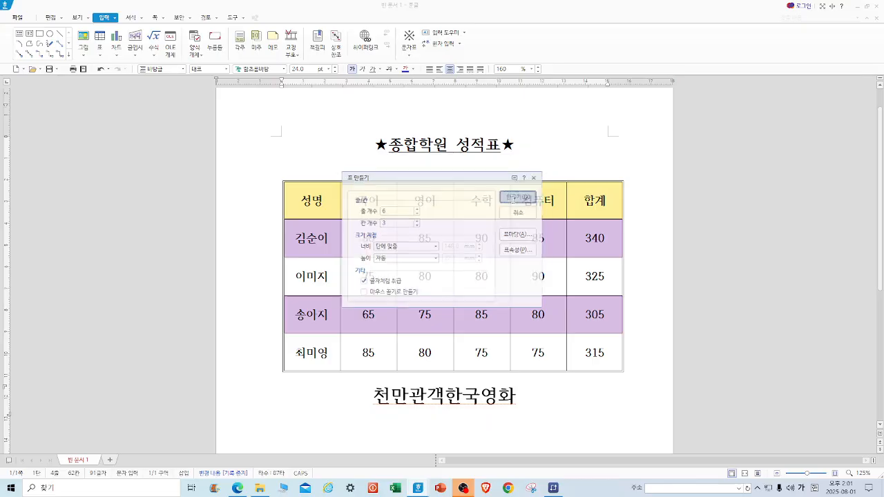
left_click(518, 197)
scroll(508, 234, "down", 2)
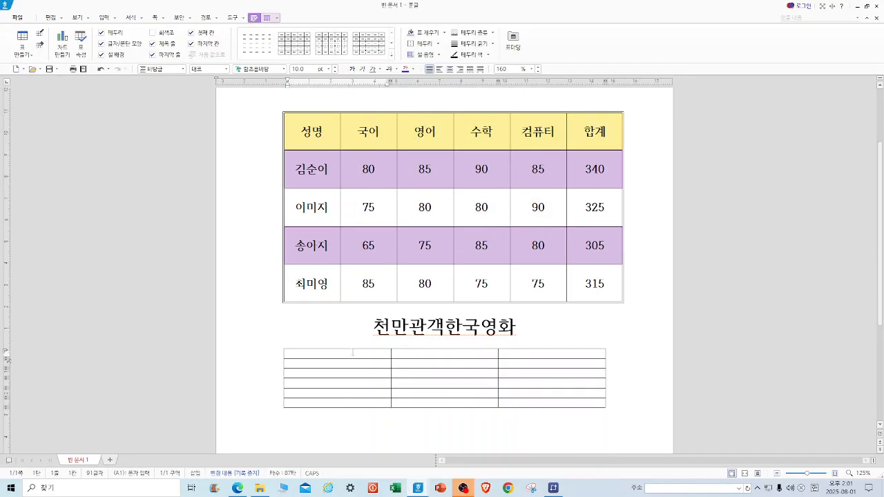
Enter the headers "영화명", "개봉일" and "관객수" in the new table's first row.
type("영ㅎ")
type("명")
key("Tab")
type("개봉일")
key("Tab")
type("관ㄱ")
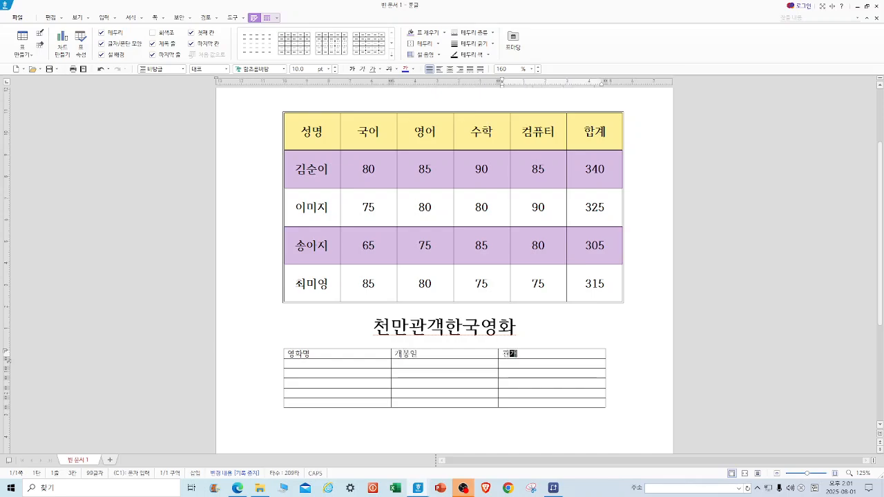
type("수")
Enter the movie titles "명량", "극한직업" and "신과함께:죄와 벌" down the first column.
scroll(334, 477, "up", 1)
left_click(328, 398)
type("명랑")
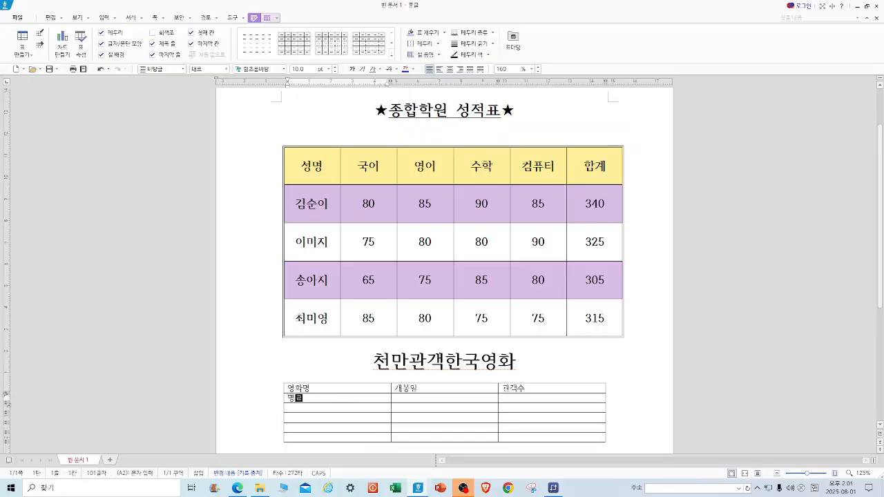
key("Down")
type("국제")
type("제시장")
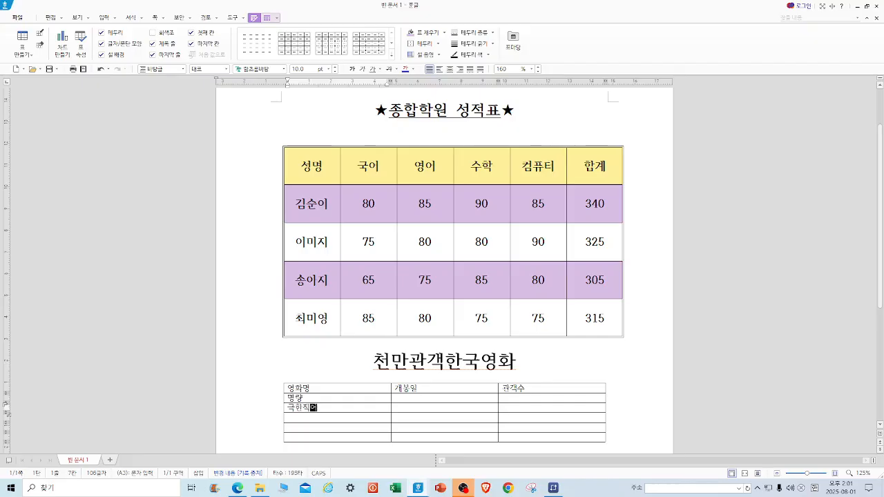
key("Down")
type("신과함께:")
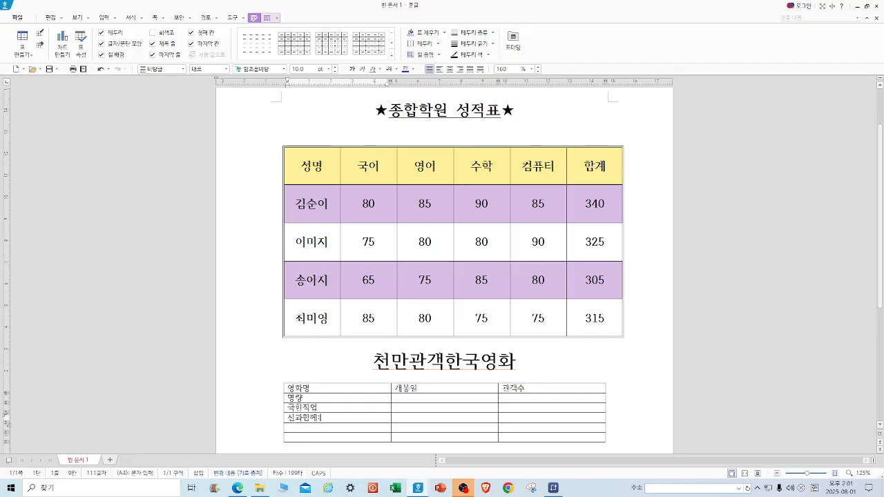
type("조오")
type(" 벌")
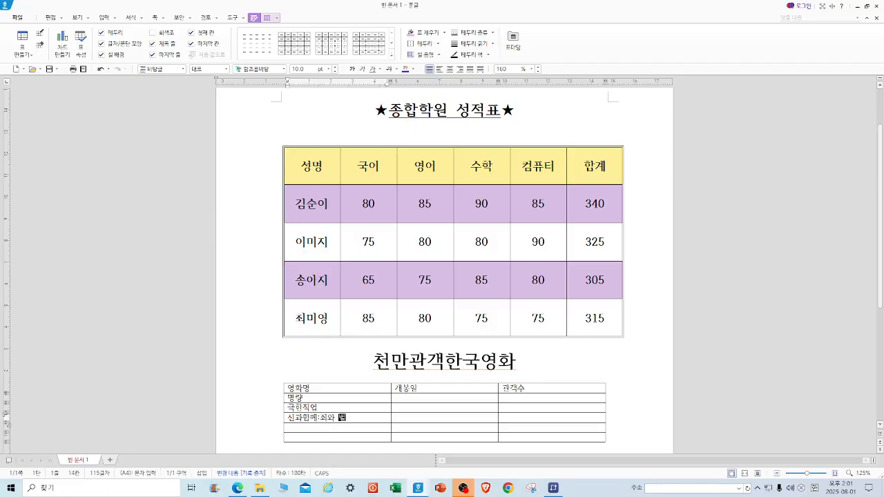
Add "국제시장" and "베테랑" in the remaining first-column cells.
key("Down")
type("국제")
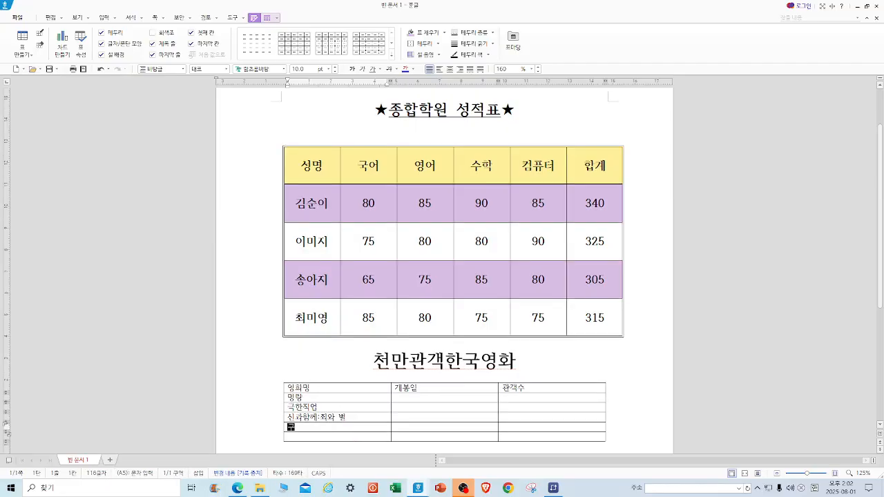
type("시장")
key("Down")
type("베테랑")
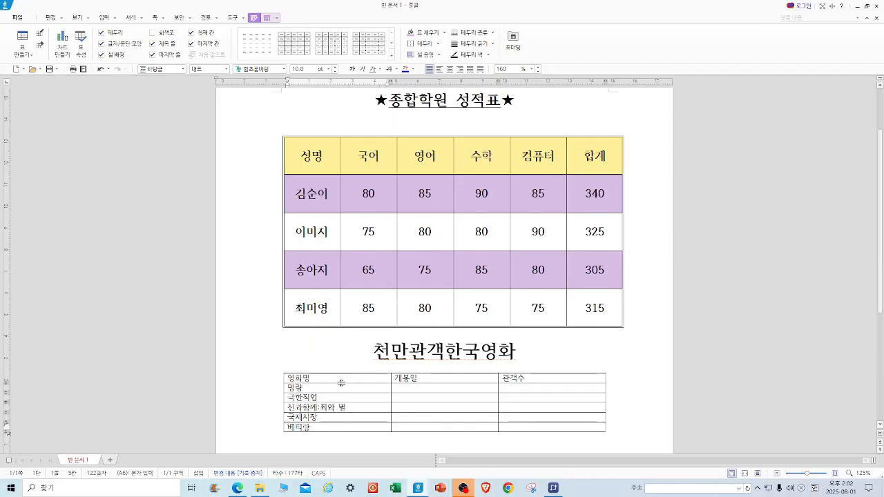
Enter the release date 2014.07.30. and audience count 17615039 for 명량.
left_click(446, 390)
type("2014.07.30.")
key("Tab")
type("176")
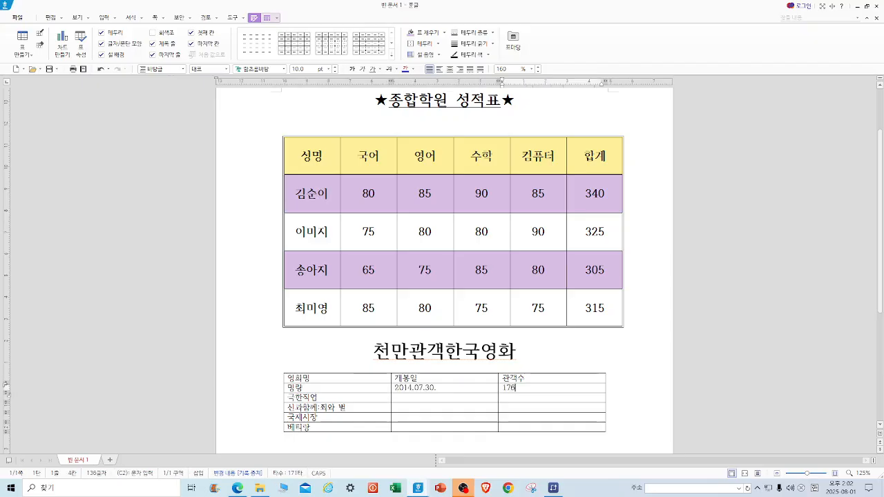
type("15039")
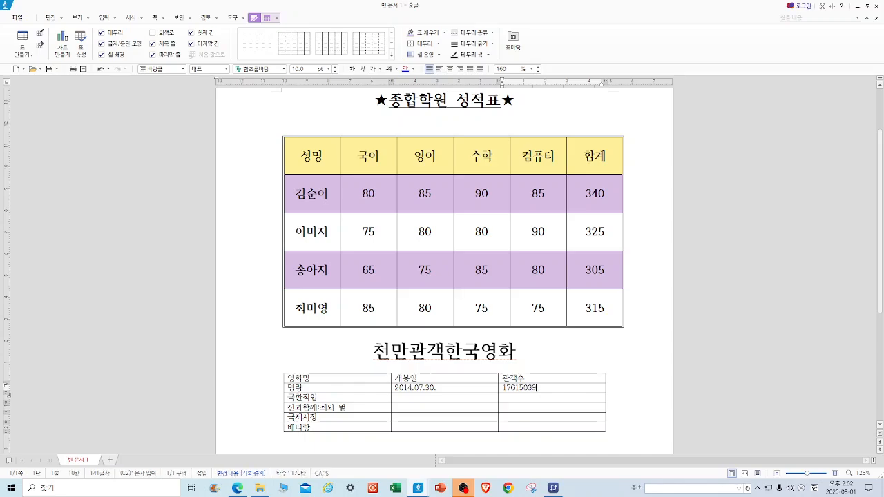
Enter the release date 2019.01.23. and audience count 16264864 for 극한직업.
left_click(419, 400)
type("20")
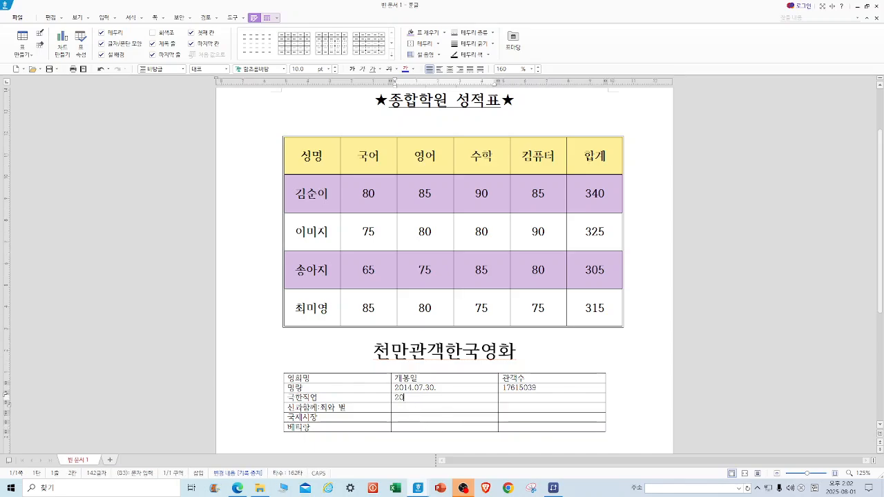
type("19.01.23.")
key("Tab")
type("16264864")
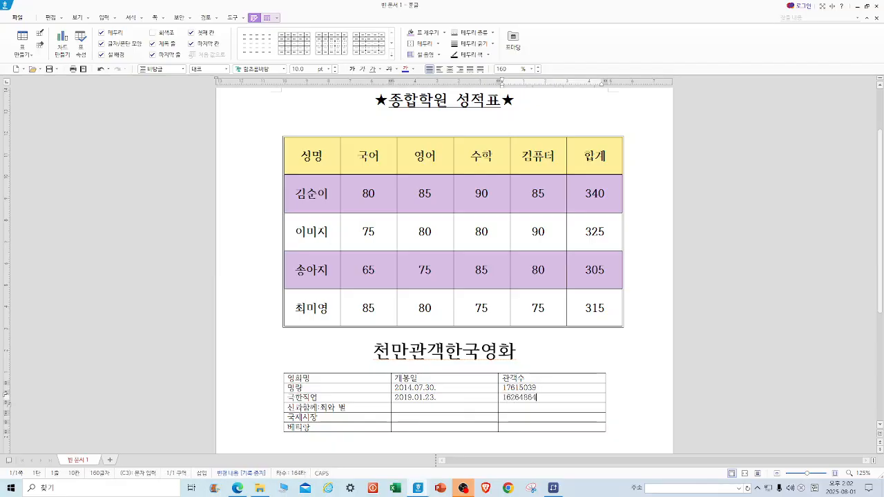
Enter the release date 20171220 and audience count 14410931 for 신과함께:죄와 벌.
left_click(427, 410)
type("2")
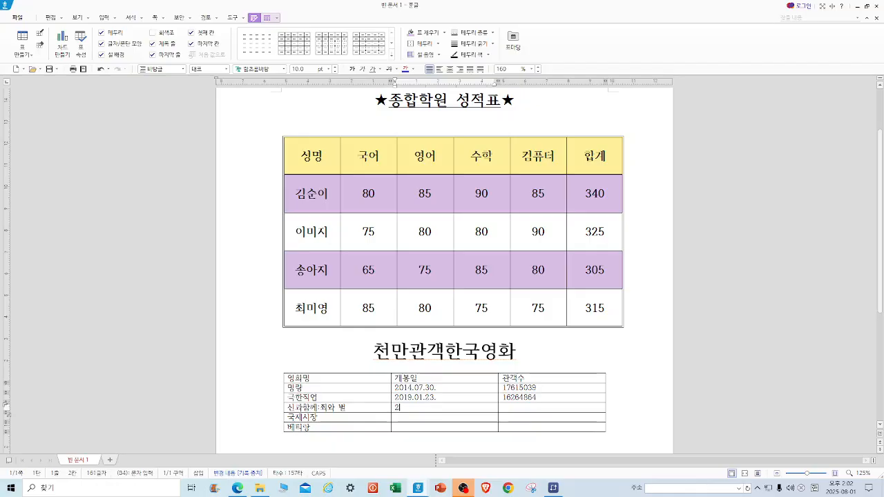
type("0171220")
key("Tab")
type("14410")
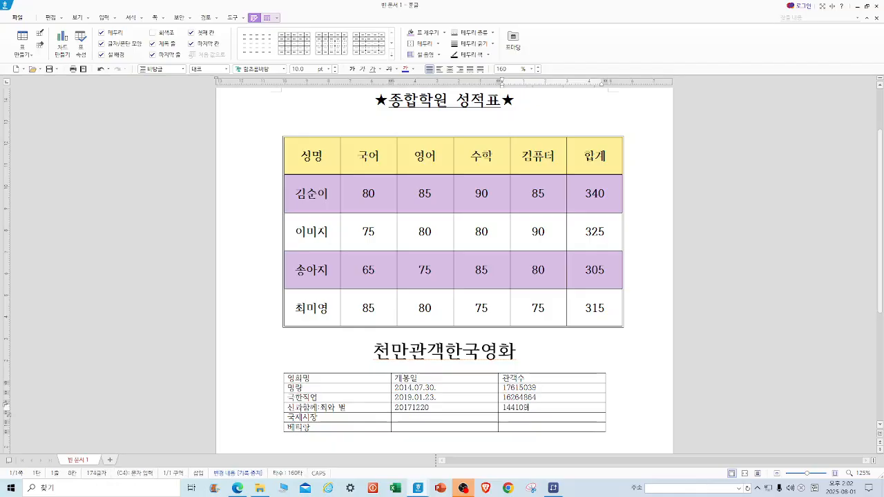
key("BackSpace")
key("BackSpace")
type("10931")
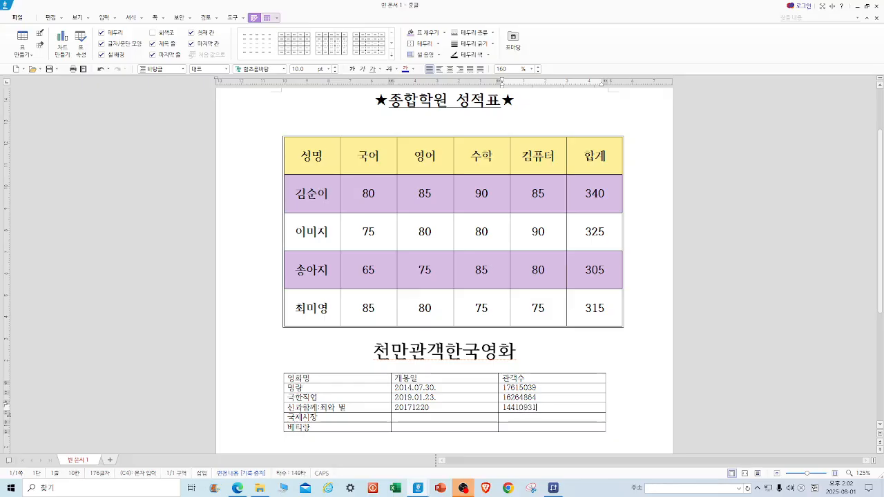
Correct the 신과함께:죄와 벌 release date to 2017.12.20 by inserting the dots.
left_click(412, 416)
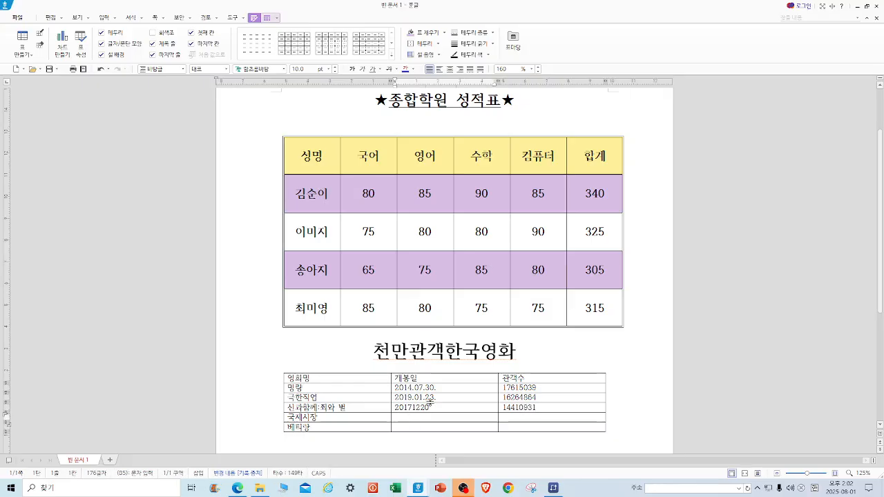
left_click(413, 406)
type(".122.")
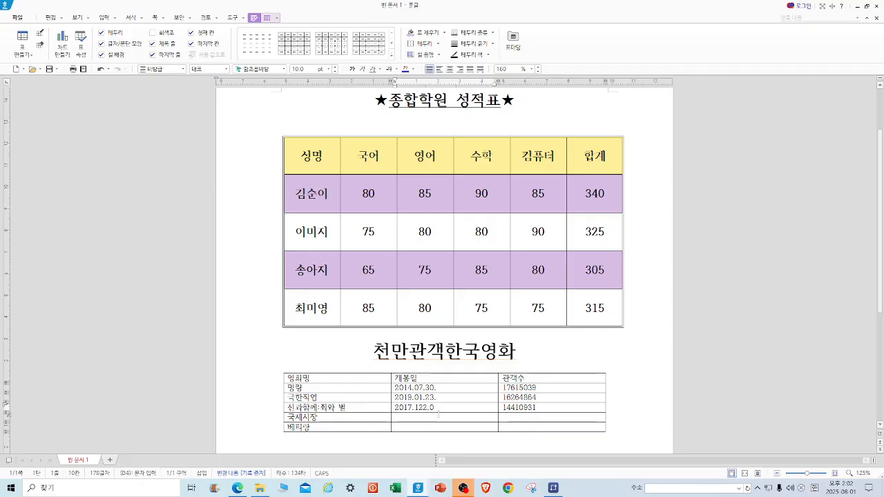
type("2")
left_click(424, 408)
key("Delete")
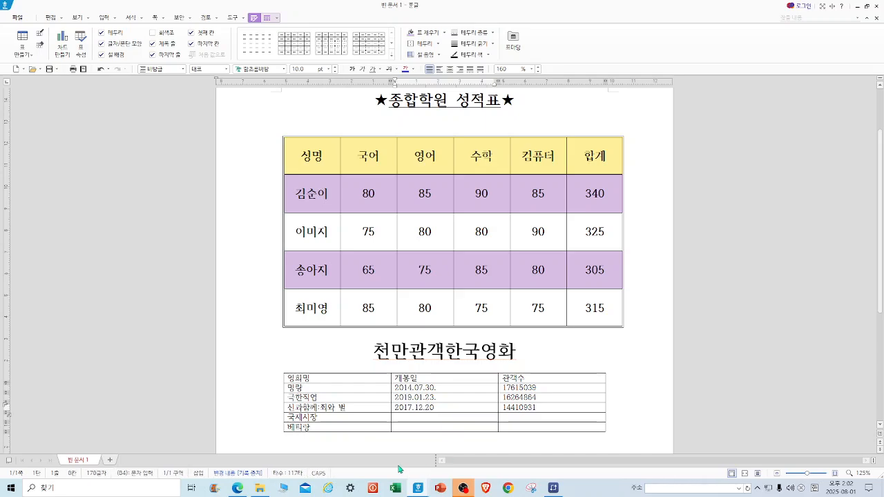
Enter release dates 2014.12.17 for 국제시장 and 2015.08.05 for 베테랑.
left_click(410, 419)
type("2014.12.17")
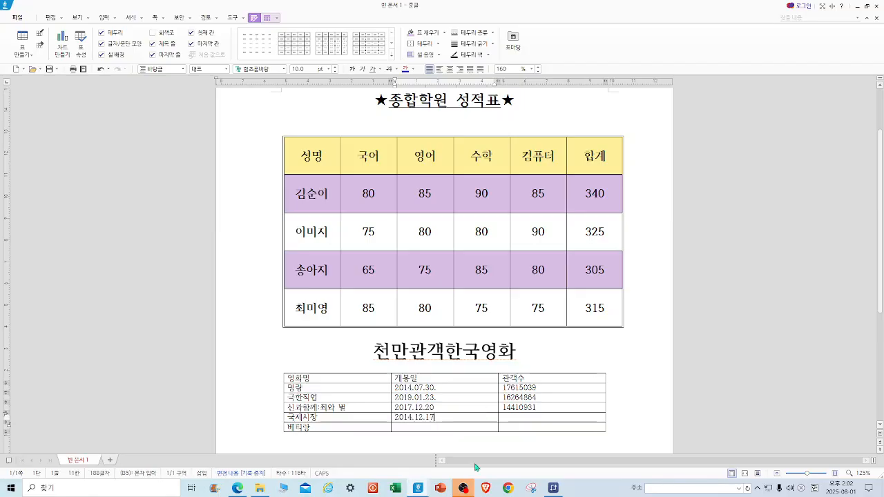
left_click(459, 425)
type("2015.08.05")
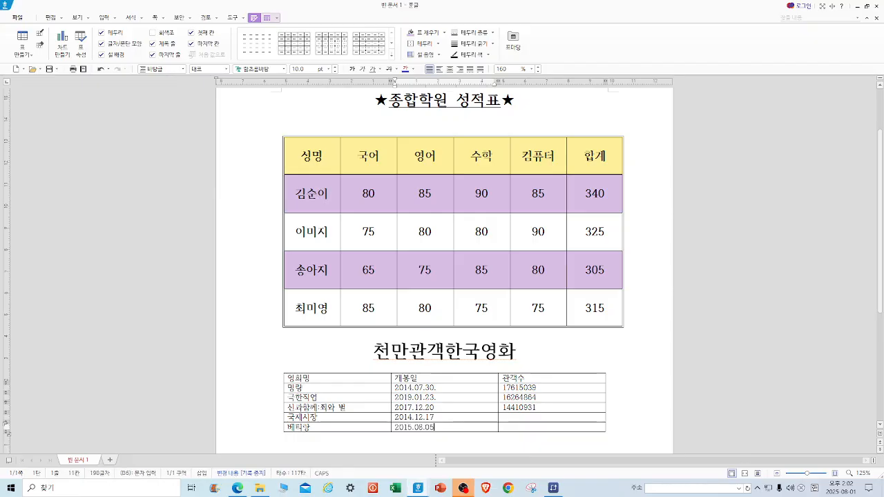
Enter audience counts 14260791 for 국제시장 and 13414200 for 베테랑.
left_click(535, 419)
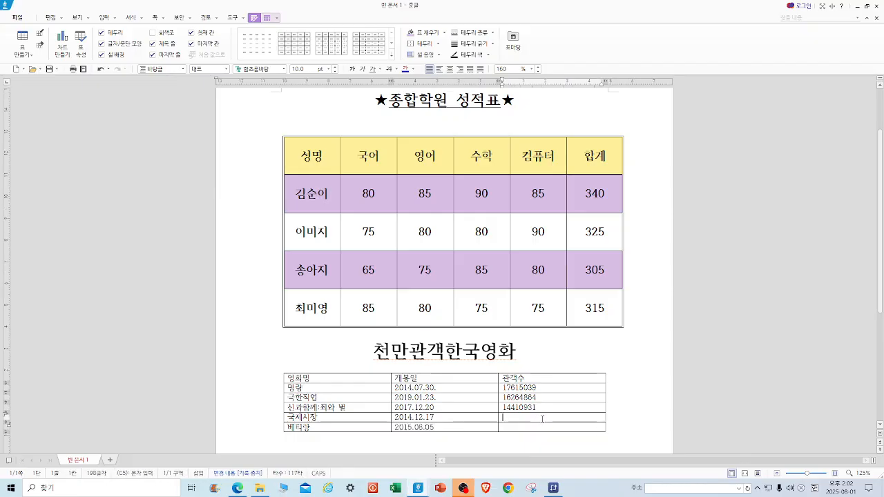
type("14260791")
left_click(503, 428)
type("13414200")
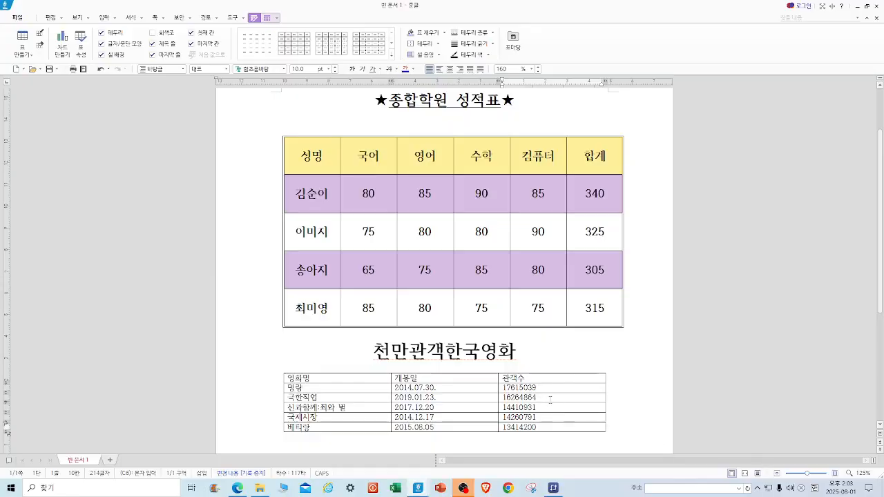
Apply 1,000-unit comma separators to all audience count cells.
left_click_drag(533, 392, 566, 422)
right_click(572, 422)
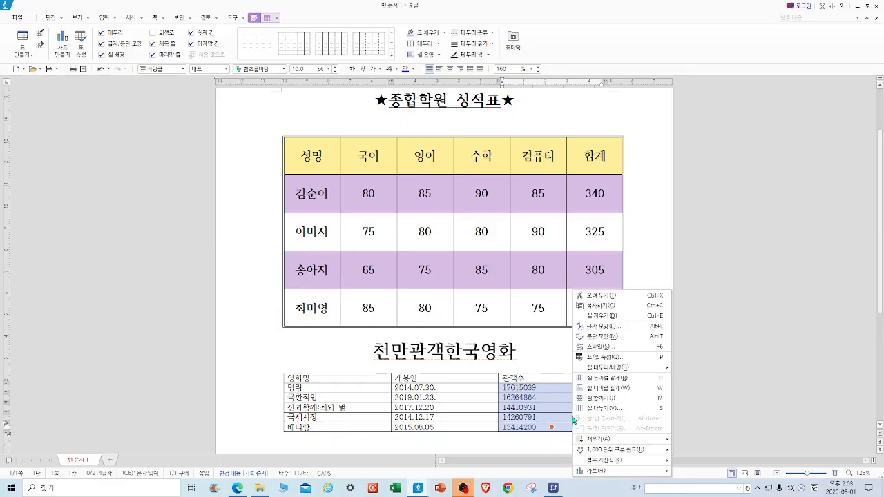
mouse_move(627, 453)
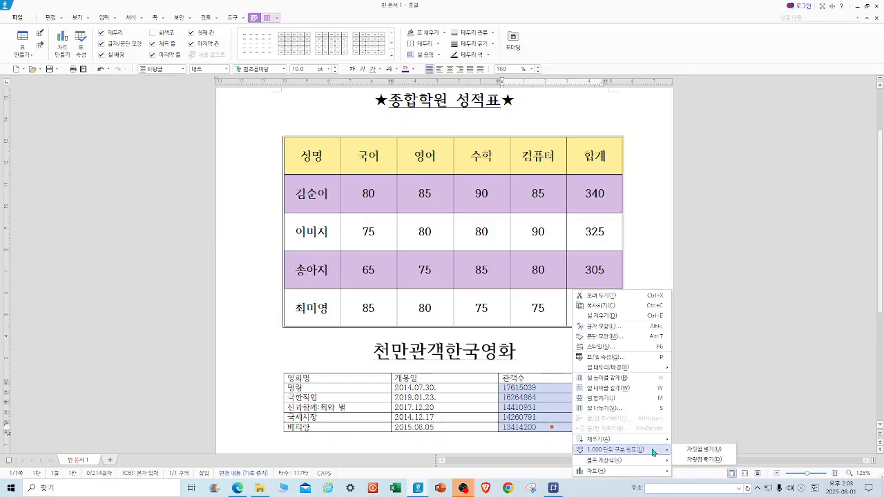
left_click(705, 451)
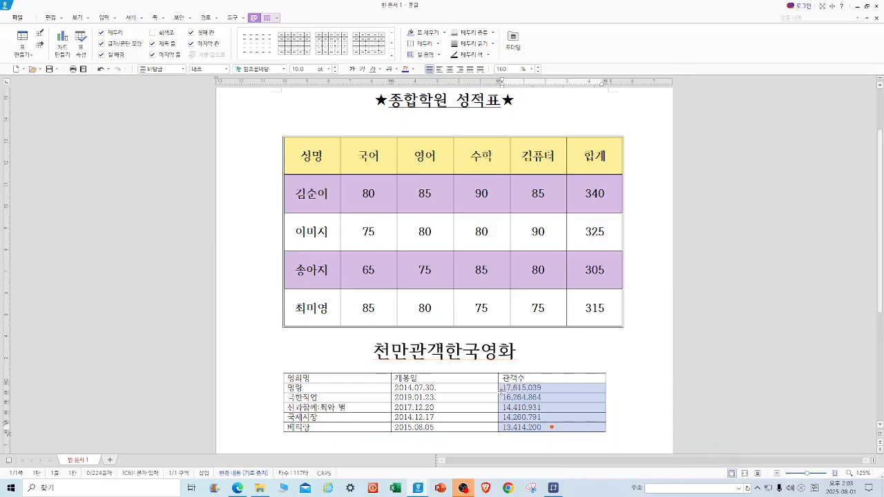
Center-align all text in the film table.
left_click(326, 364)
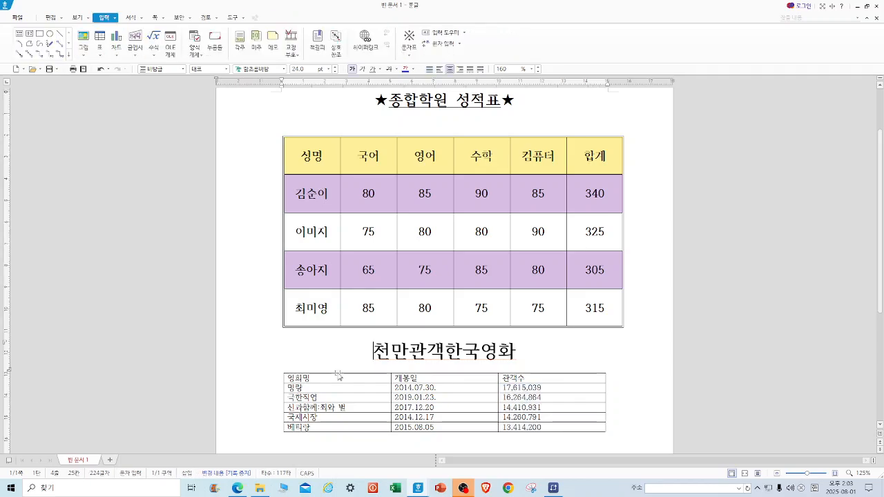
left_click_drag(339, 378, 553, 426)
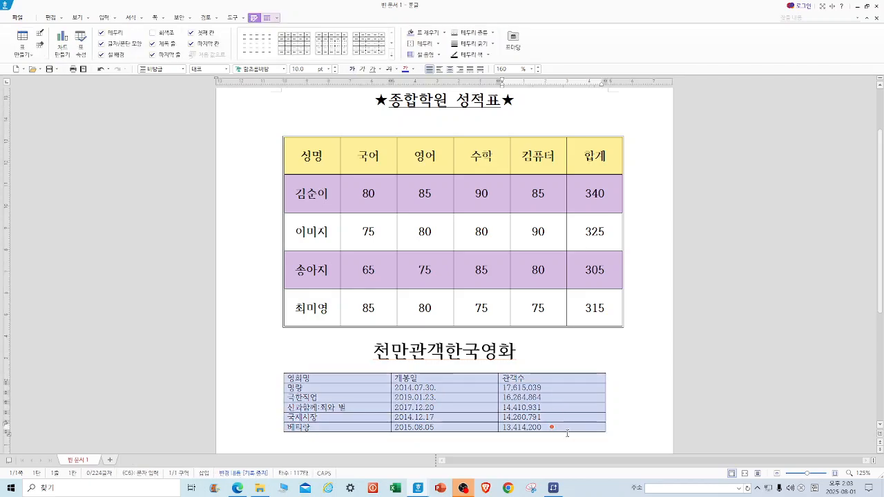
left_click(449, 69)
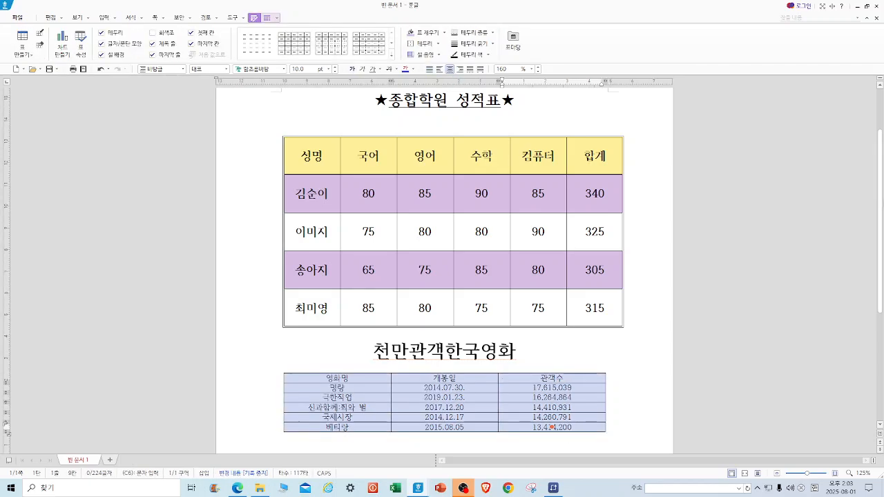
Enlarge the film table's row heights and set its text to 15 pt bold.
key("ctrl+Down")
key("ctrl+Down")
key("ctrl+Down")
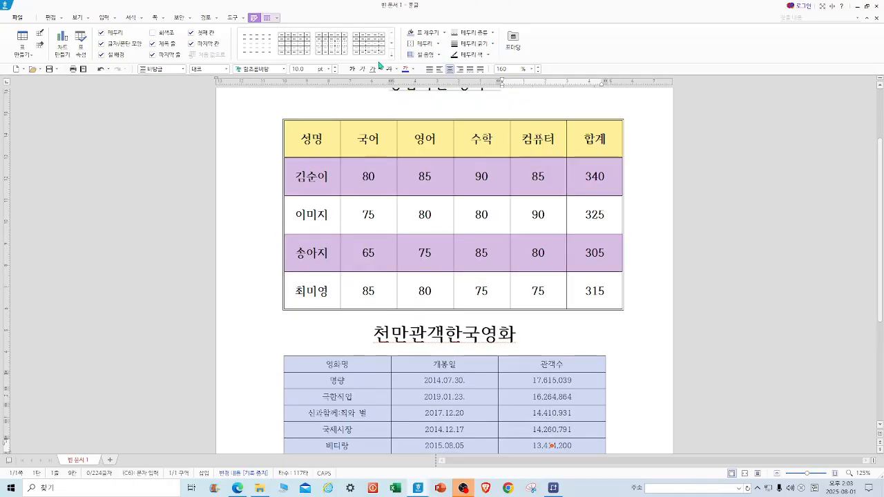
left_click(335, 69)
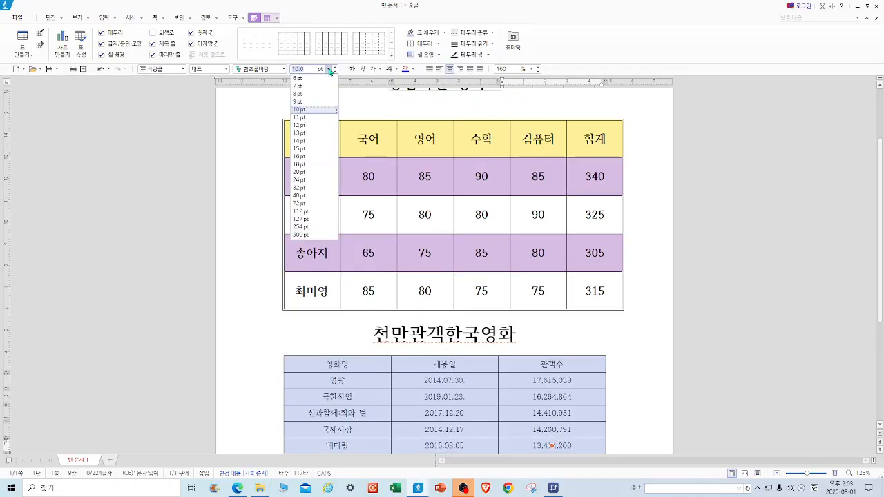
left_click(299, 149)
left_click(352, 69)
left_click(641, 387)
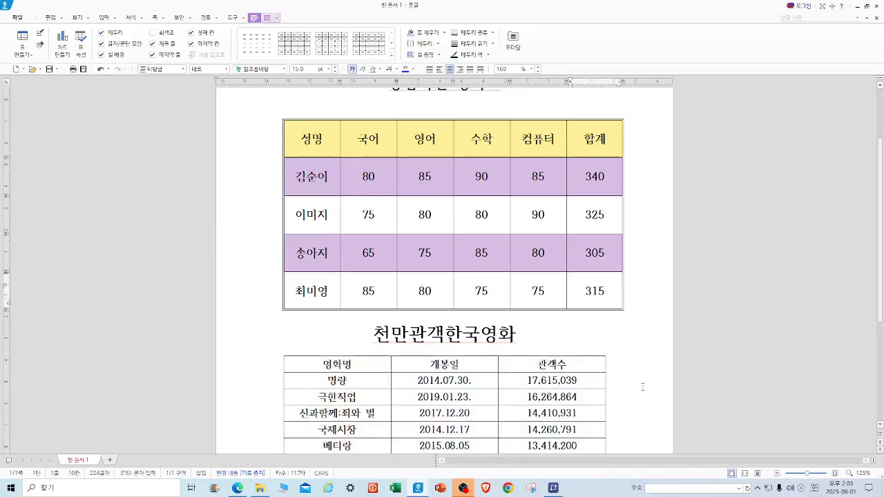
Fill the film table's header row with a light purple background color.
scroll(605, 291, "down", 4)
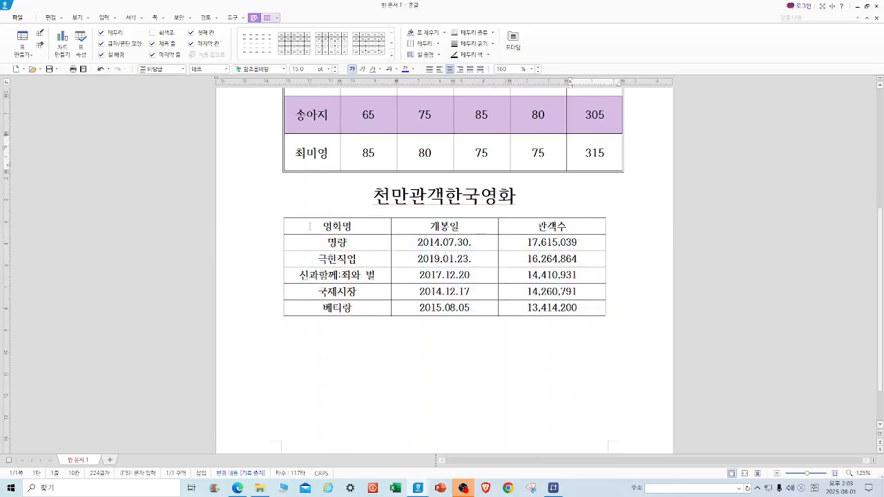
left_click_drag(310, 226, 549, 225)
left_click(445, 33)
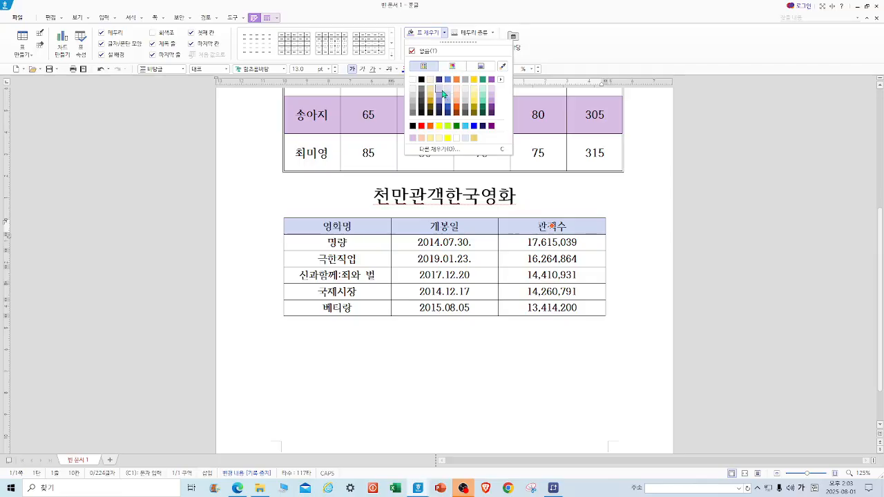
left_click(442, 93)
left_click(635, 268)
scroll(626, 286, "up", 4)
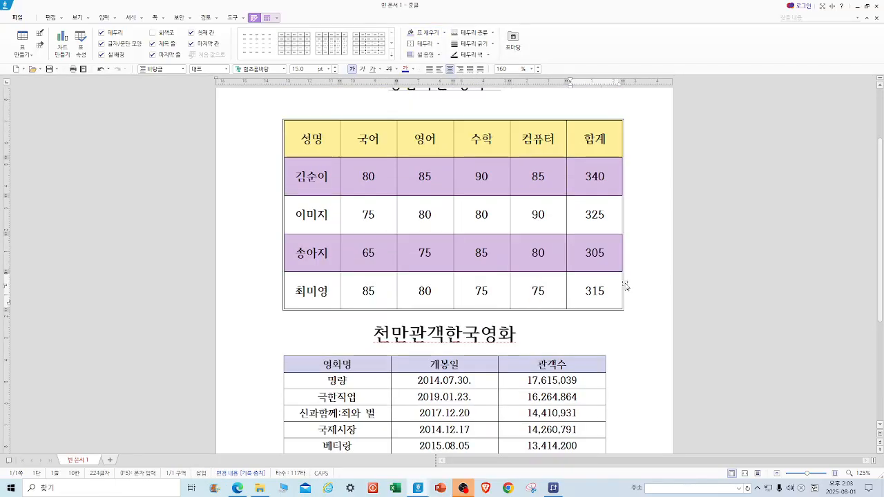
scroll(497, 230, "down", 3)
scroll(497, 230, "up", 3)
scroll(601, 204, "down", 2)
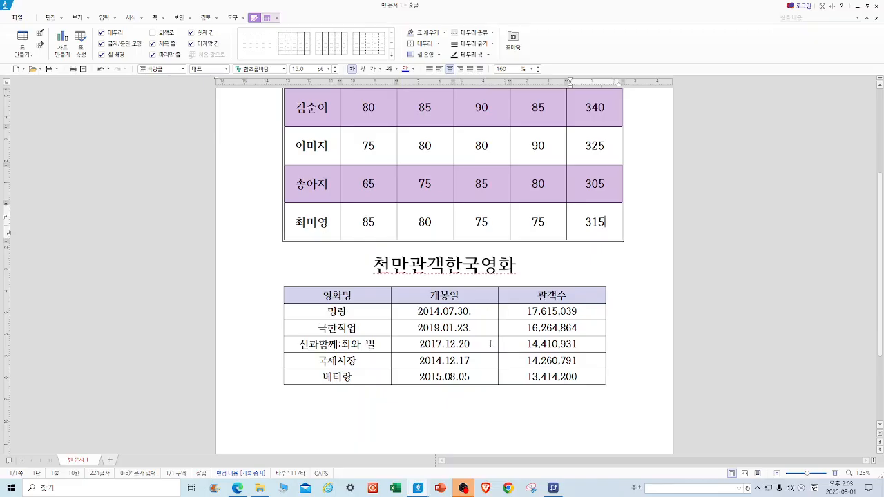